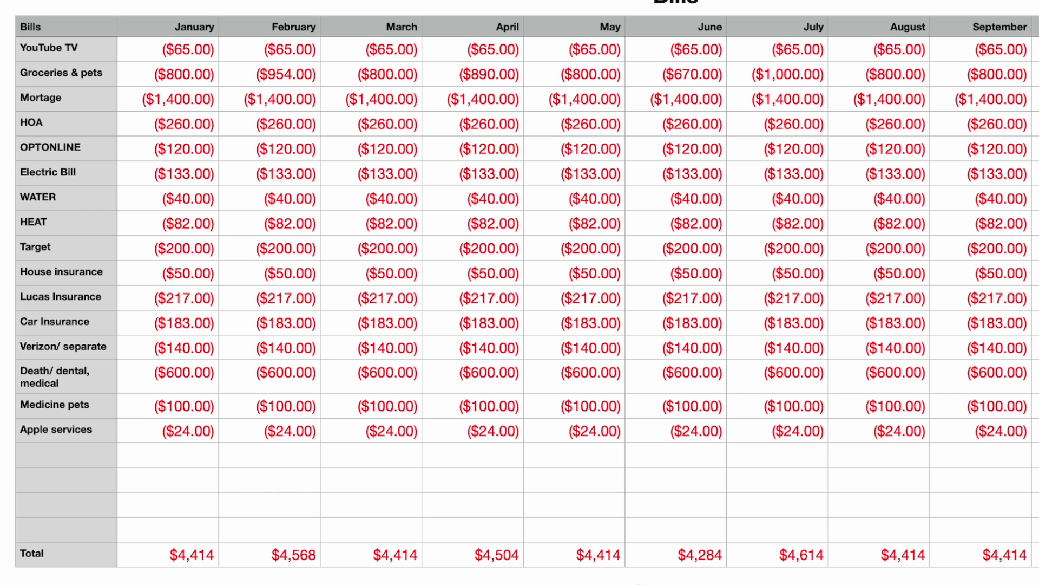
Add a new sheet to the budget spreadsheet.
scroll(24, 259, "down", 7)
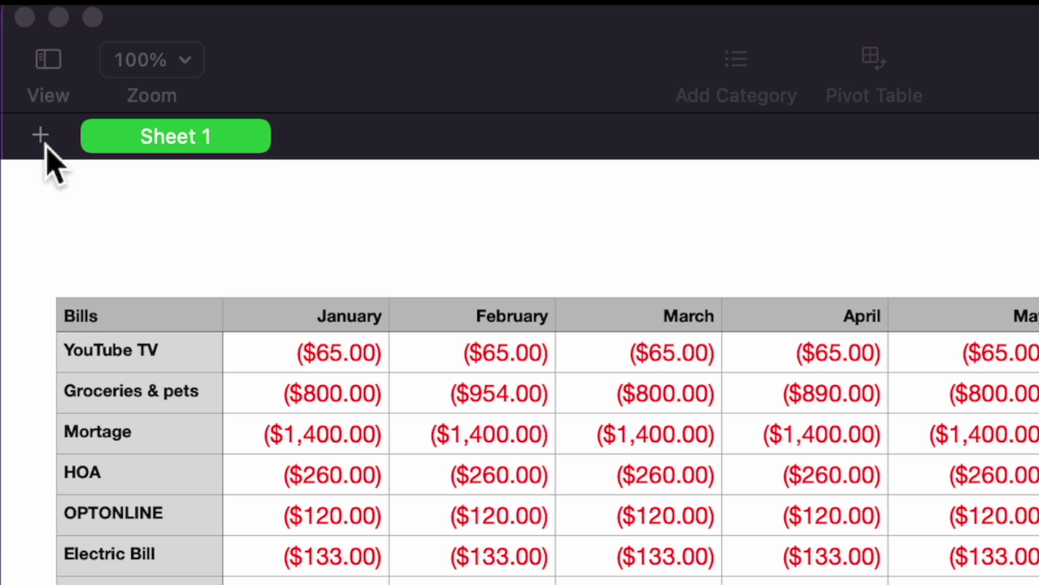
left_click(40, 135)
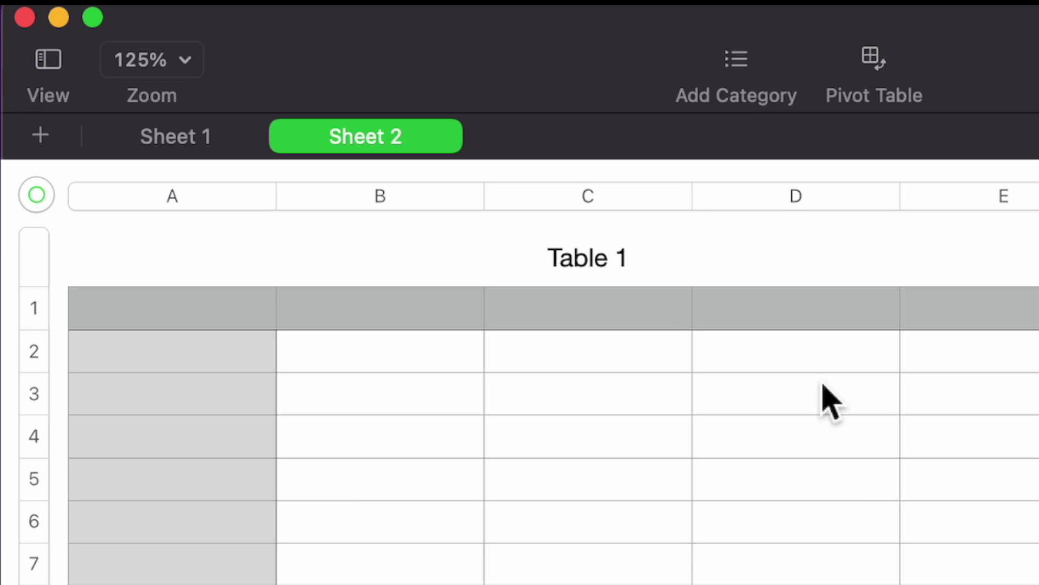
Compare the finished Bills table on Sheet 1 with the empty table on Sheet 2.
left_click(199, 146)
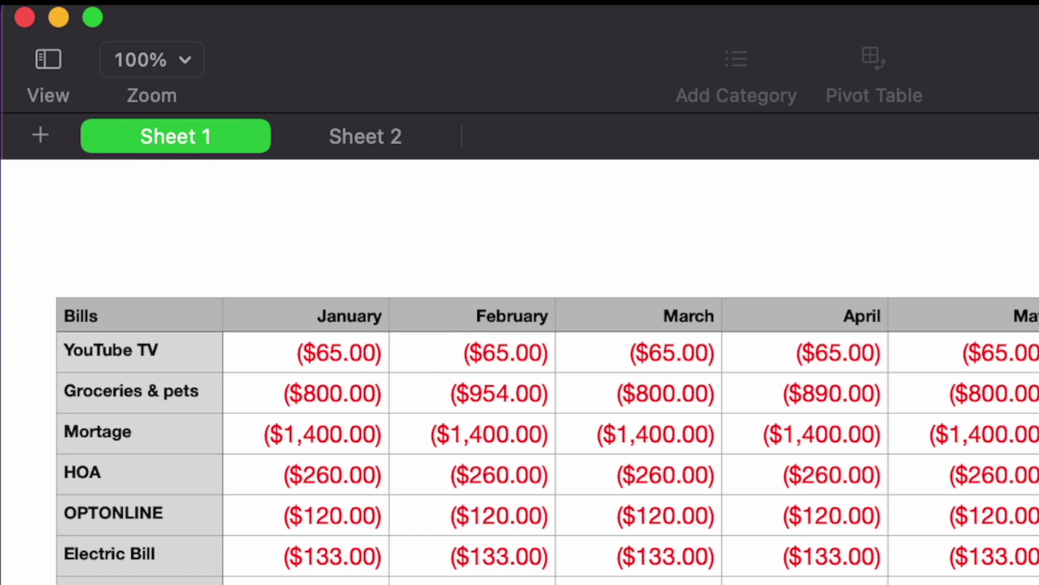
left_click(367, 126)
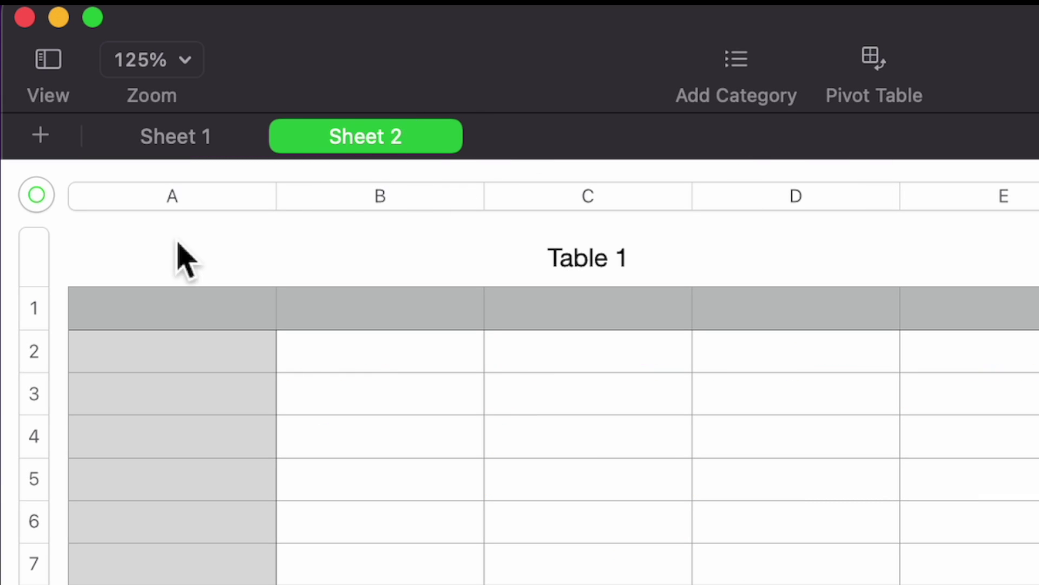
left_click(201, 145)
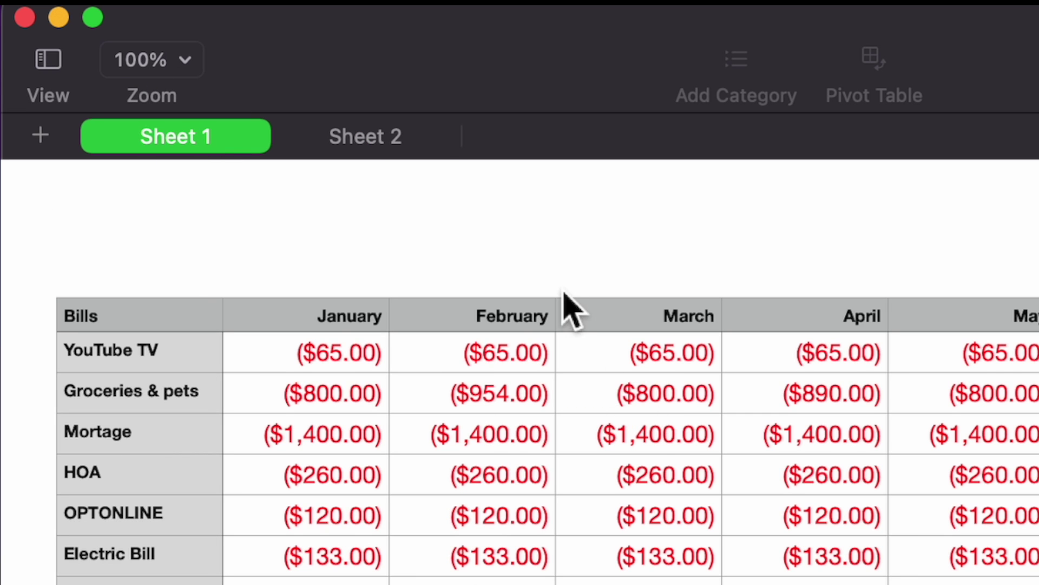
left_click(352, 136)
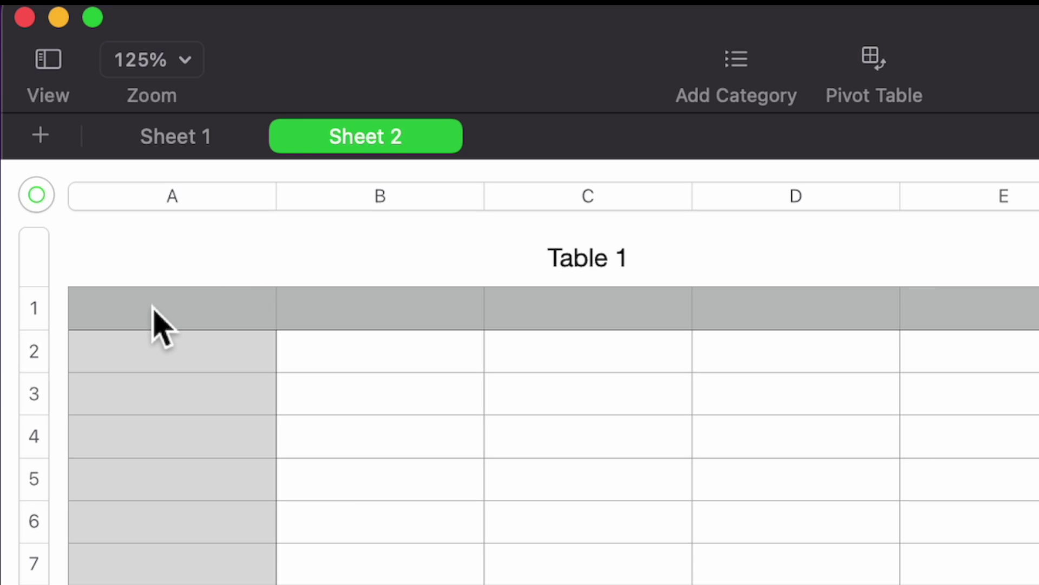
Apply the Heading paragraph style to the title of the empty table on Sheet 2.
left_click(602, 257)
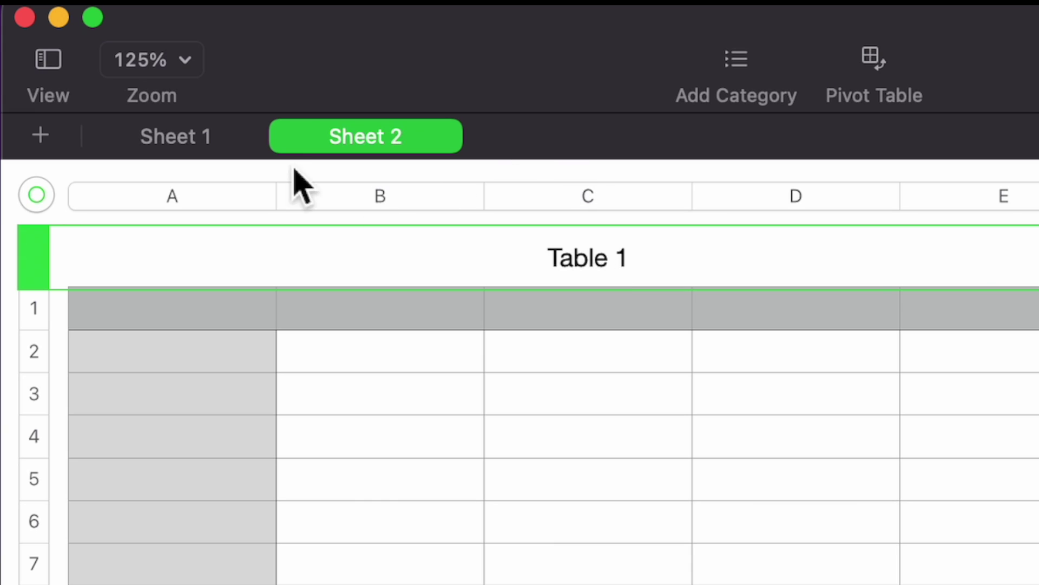
left_click(191, 136)
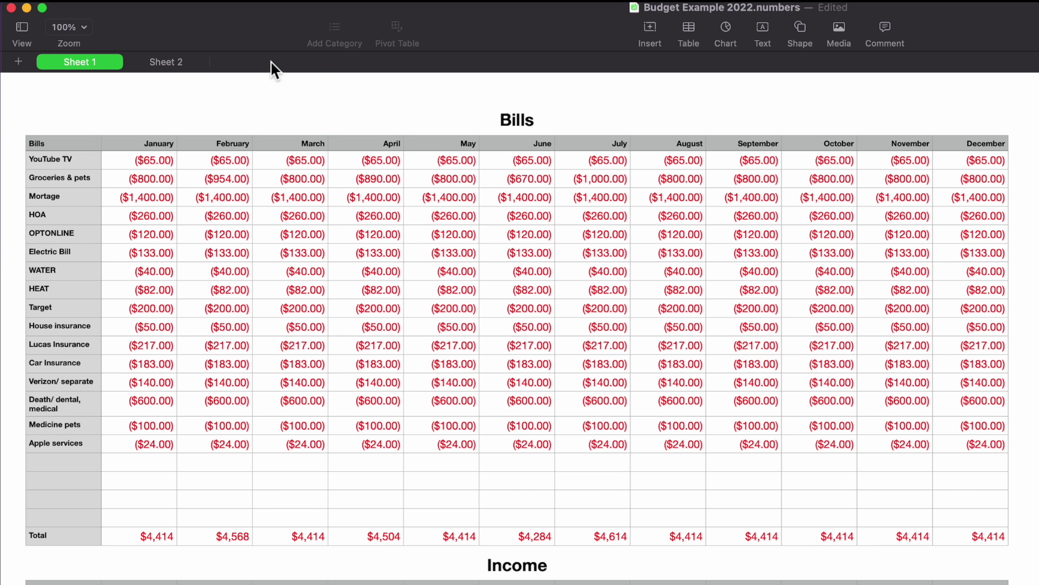
left_click(166, 61)
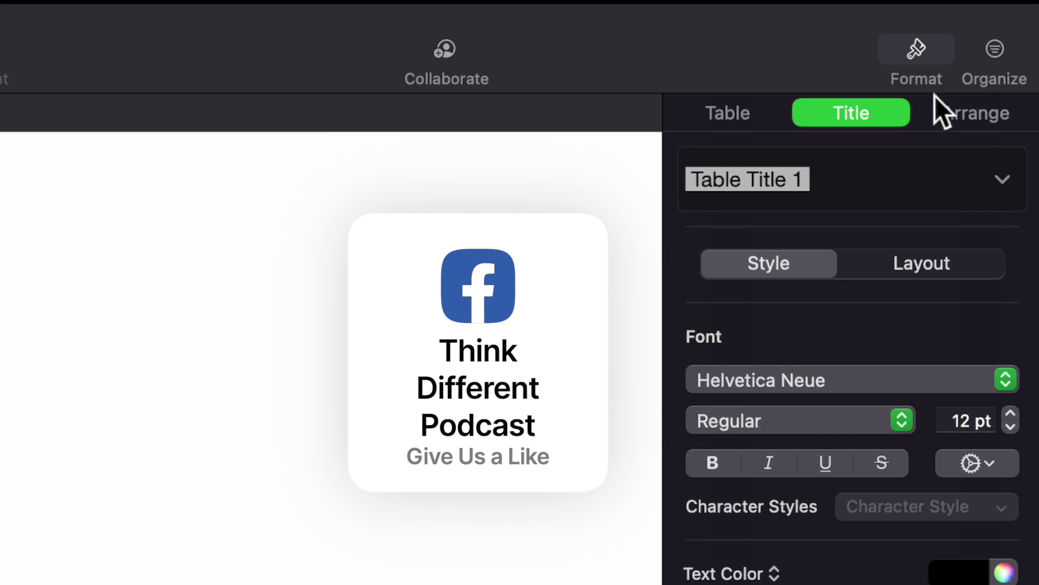
left_click(1002, 179)
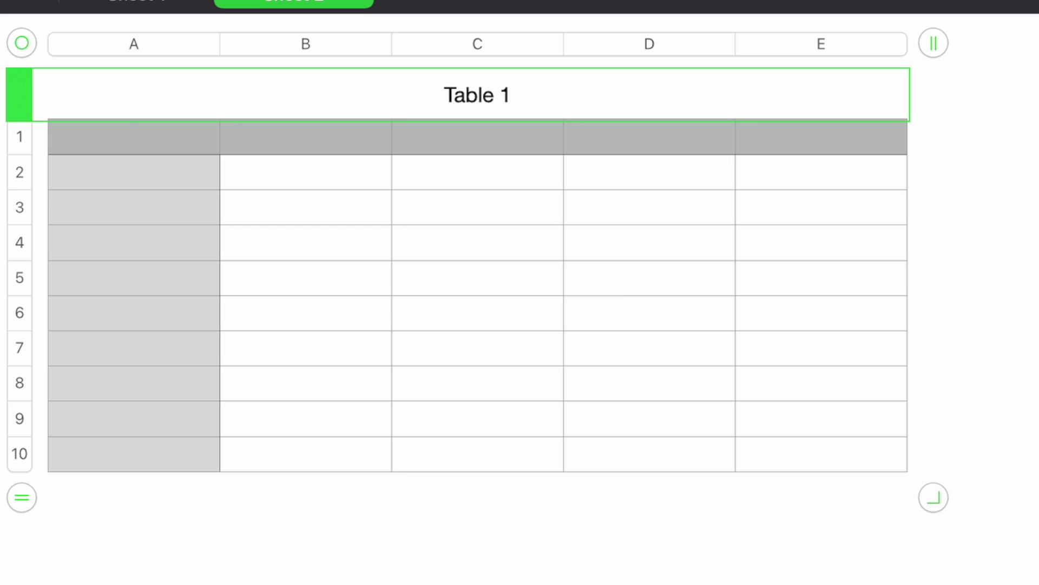
left_click(785, 411)
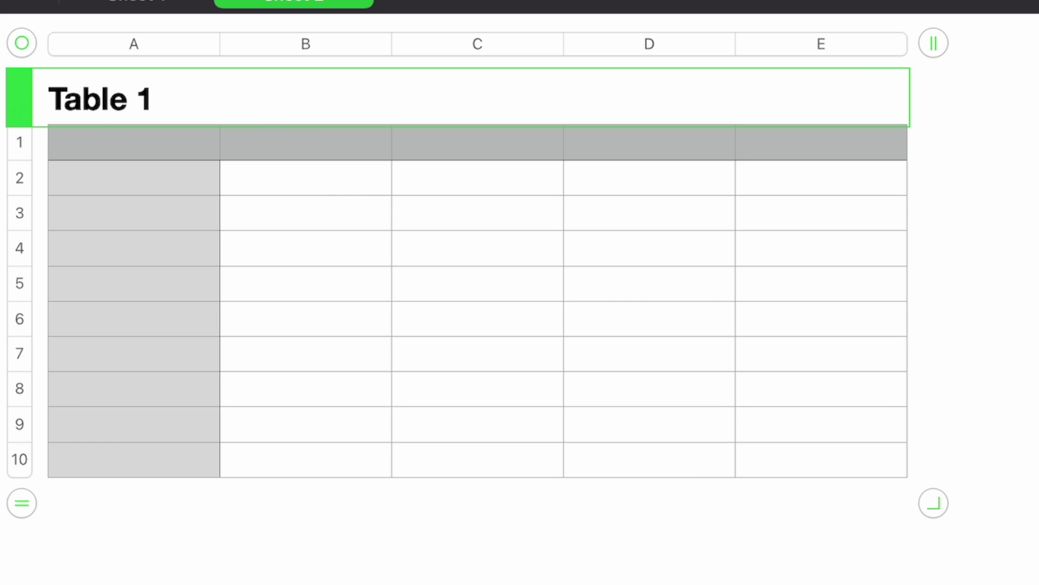
Rename the table on Sheet 2 as "Bills".
left_click(107, 108)
double_click(104, 101)
triple_click(103, 100)
type("Bills")
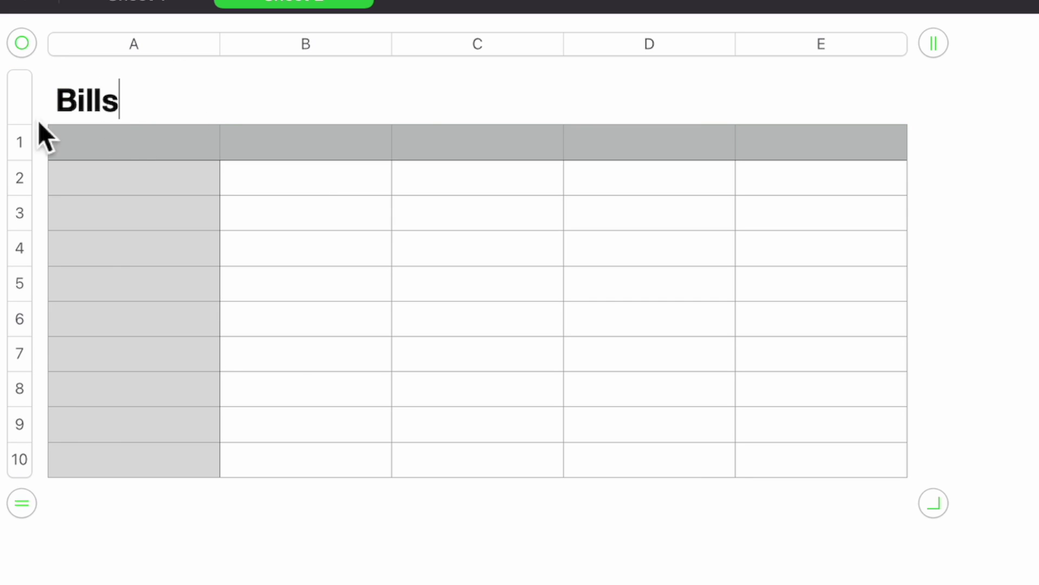
left_click(279, 422)
Center the Bills table title and update the Heading style to match the new alignment.
left_click(85, 91)
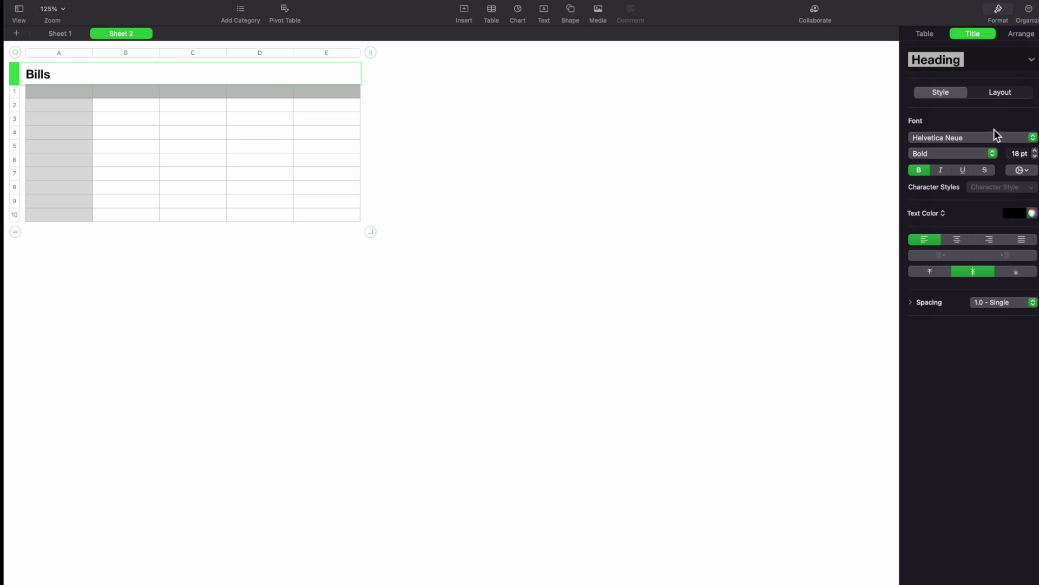
left_click(958, 240)
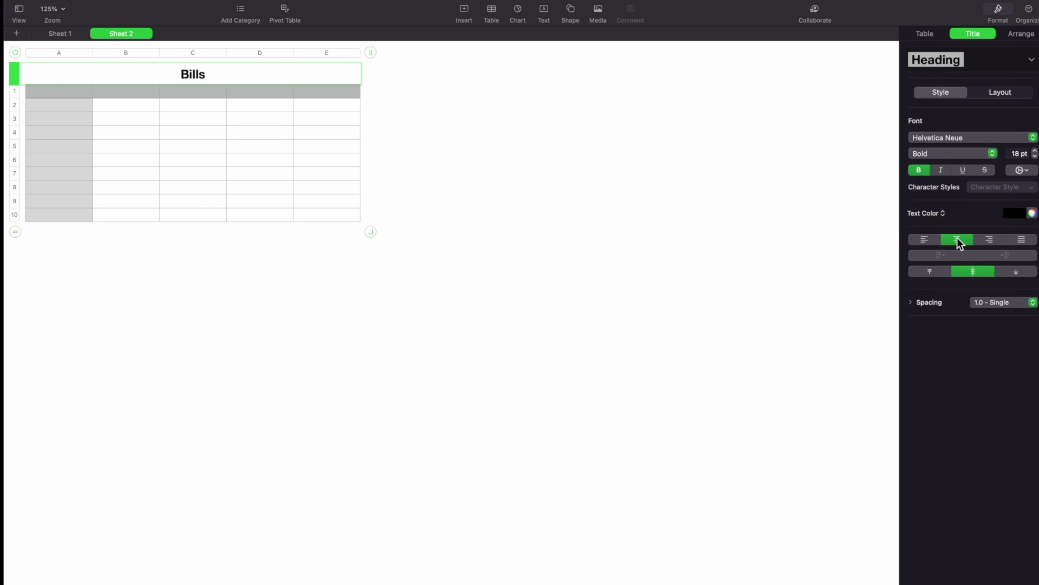
left_click(159, 81)
left_click(178, 108)
left_click(187, 73)
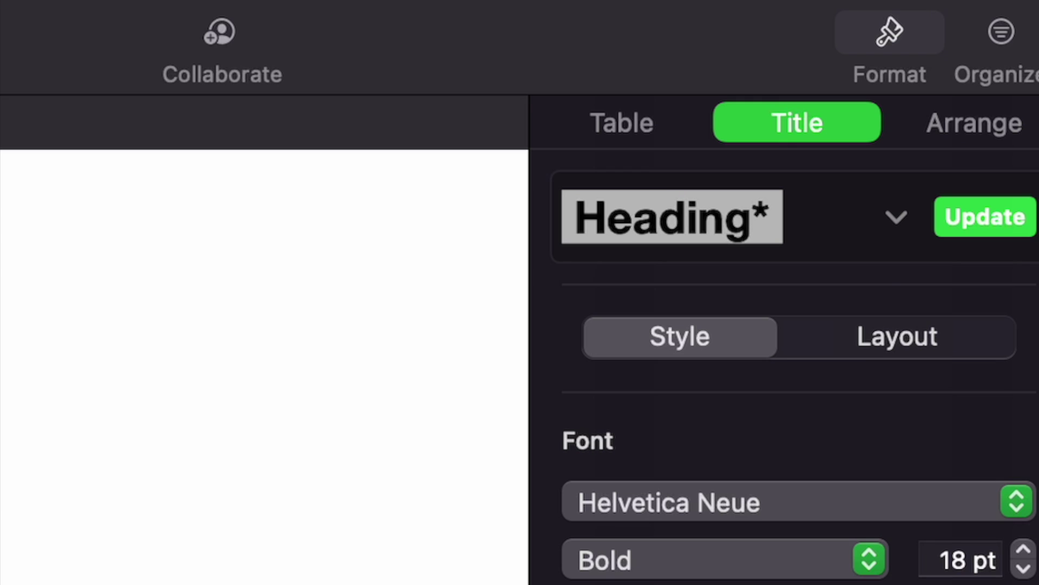
left_click(993, 220)
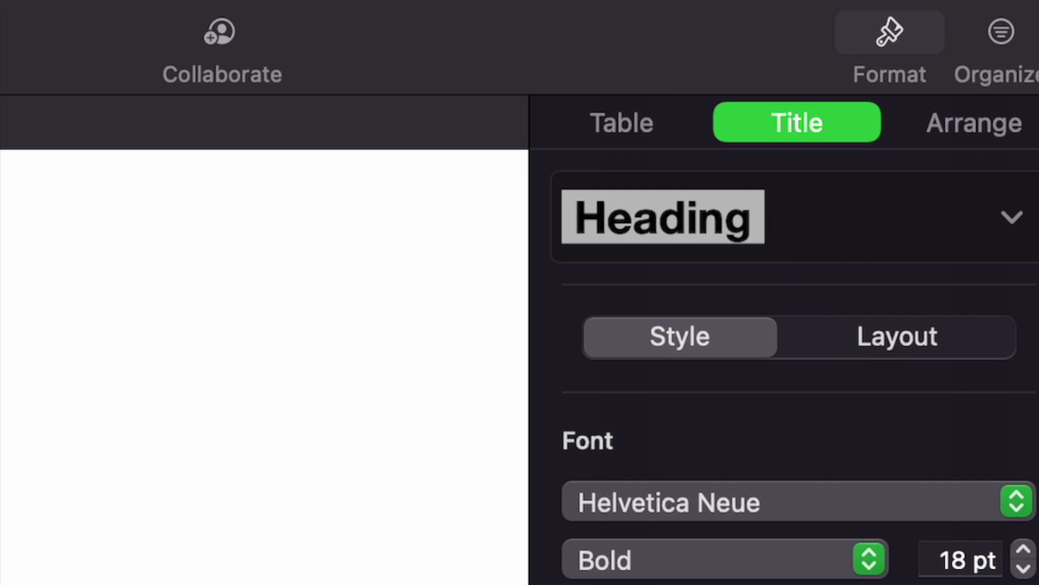
Enter "Bills" as the header in cell A1 of the new table.
left_click(85, 138)
type("Bills")
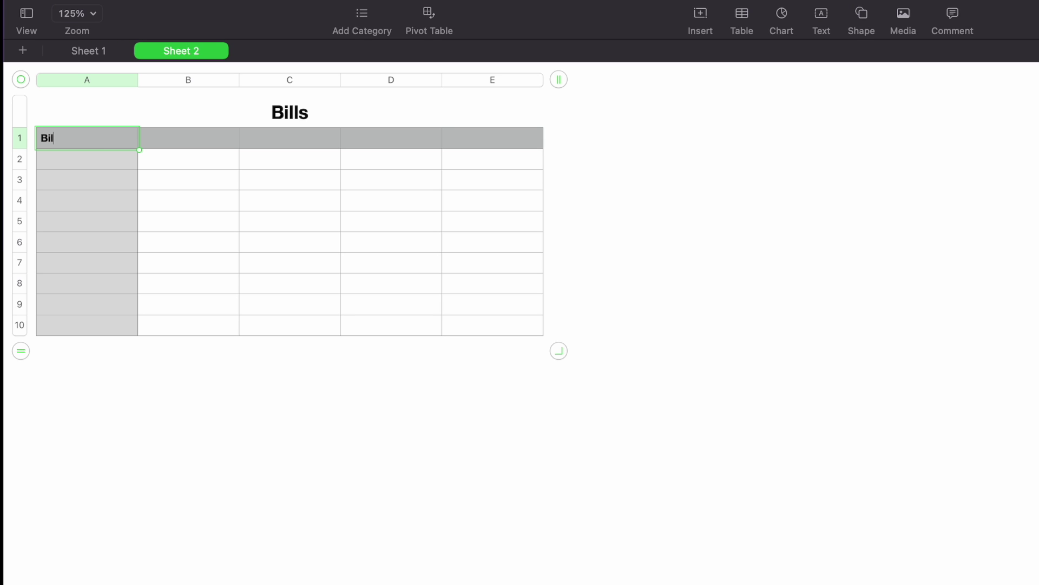
left_click(80, 164)
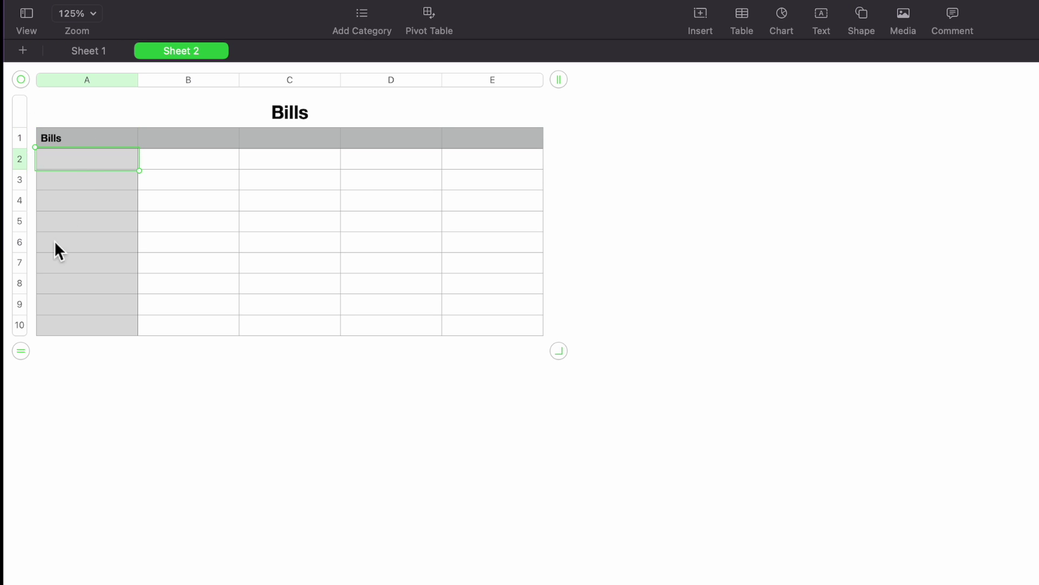
Copy the bill names from YouTube TV through Apple services on Sheet 1 into Sheet 2's first column, starting at A2.
left_click(83, 52)
left_click_drag(67, 152, 63, 456)
key("super+c")
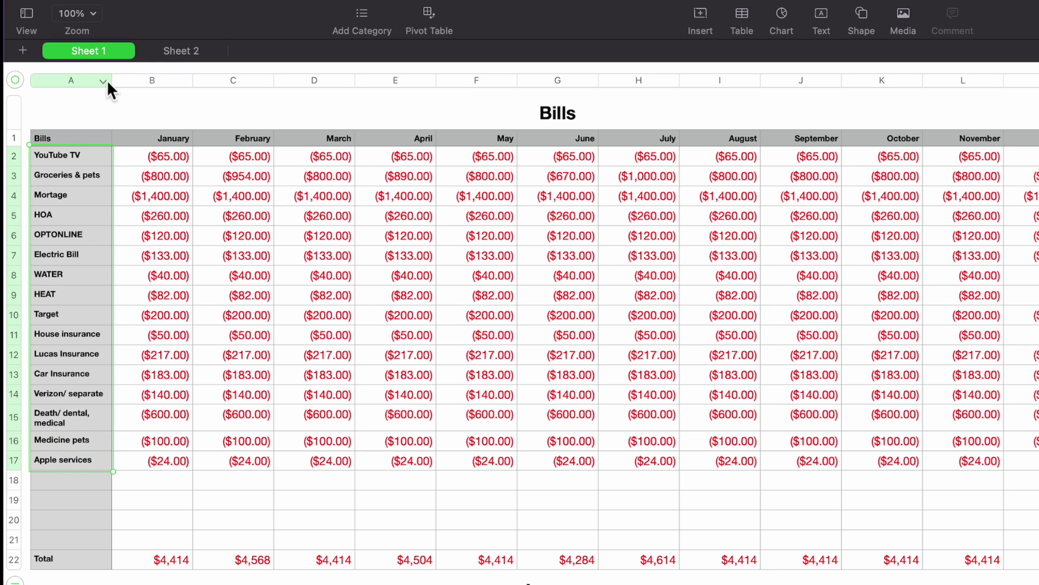
left_click(161, 54)
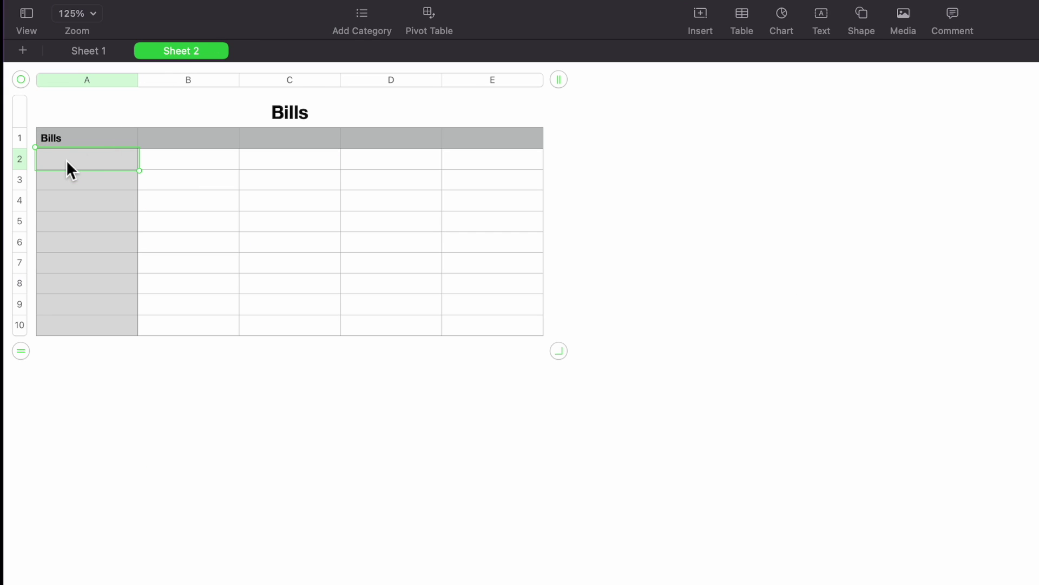
key("super+v")
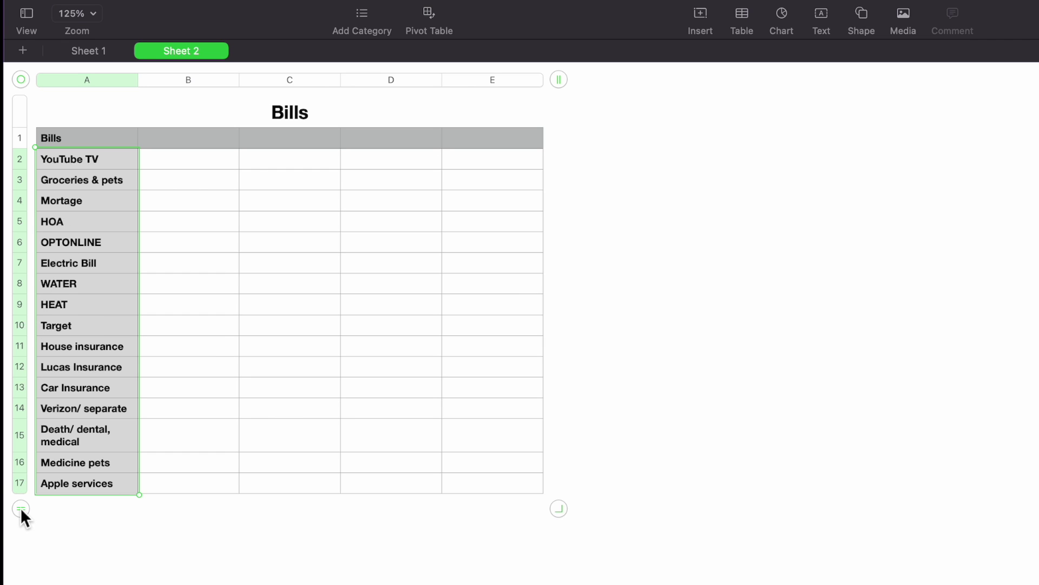
Check the Total row's place on Sheet 1 and extend the Sheet 2 table to 22 rows.
left_click(91, 51)
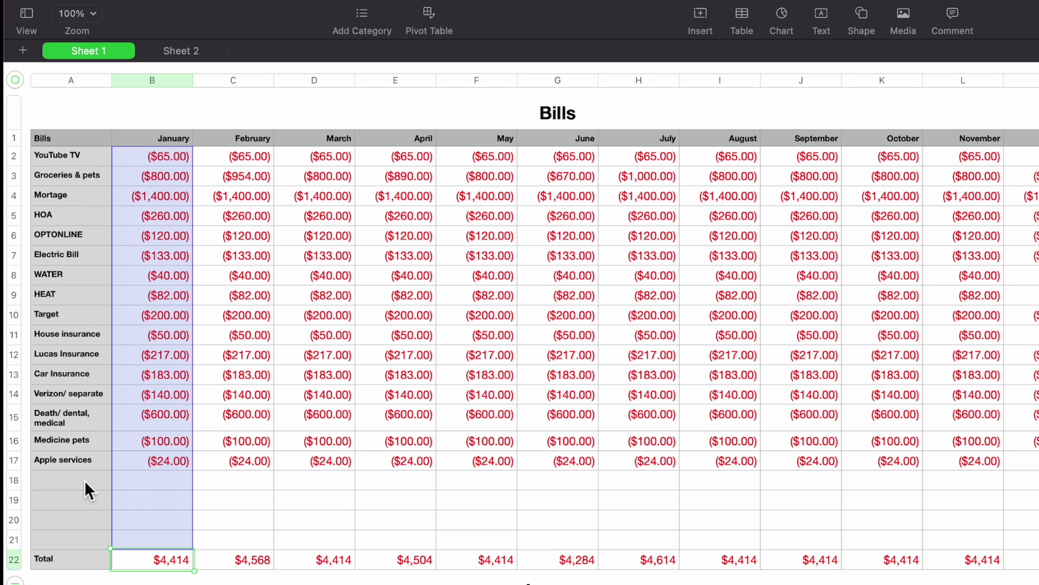
left_click(173, 47)
left_click_drag(23, 504, 21, 569)
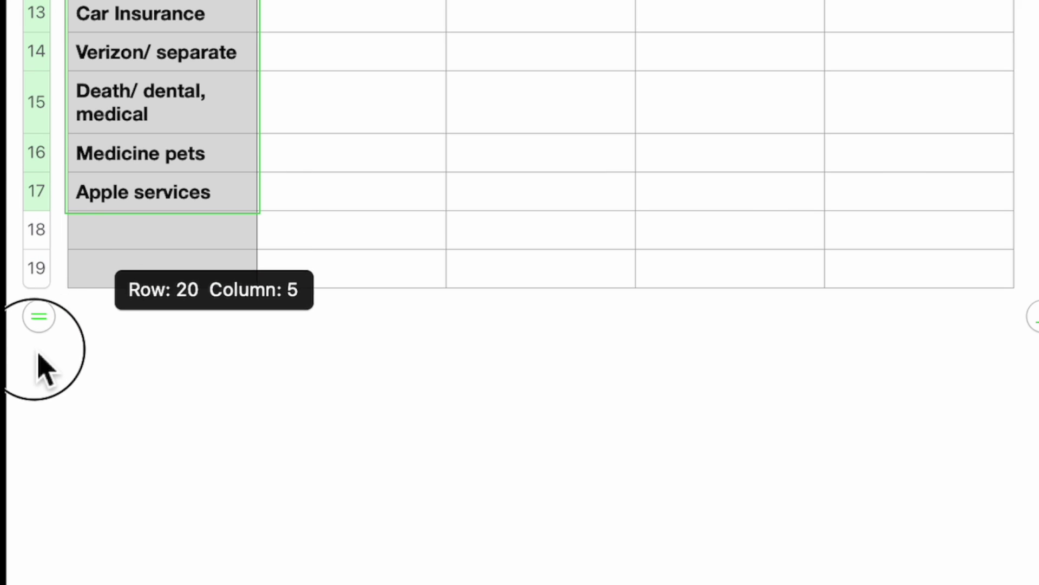
left_click_drag(38, 354, 36, 460)
Enter "Netflix" as a bill name in cell A18, below Apple services.
left_click(128, 233)
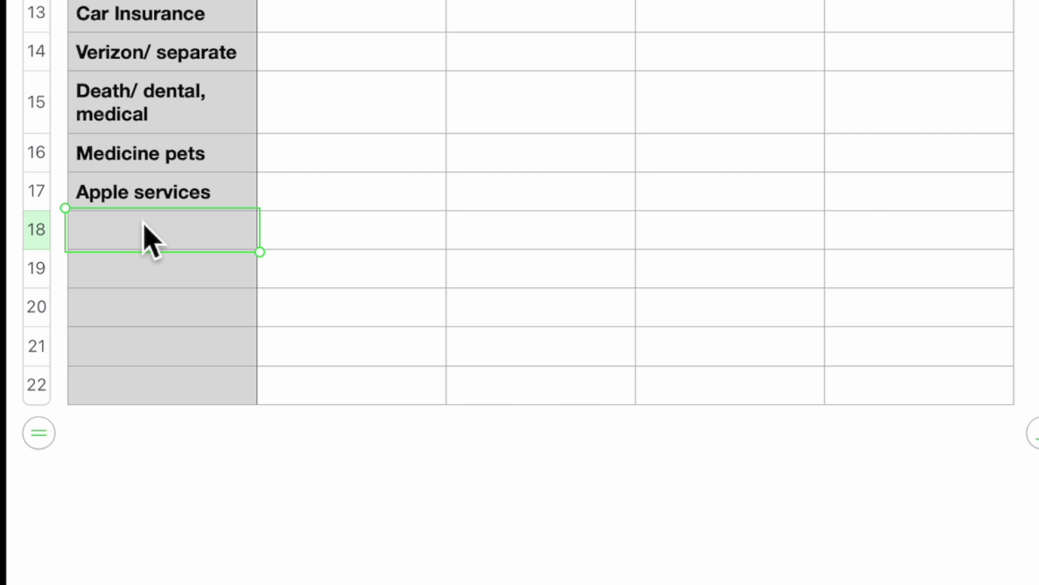
type("Netfliz")
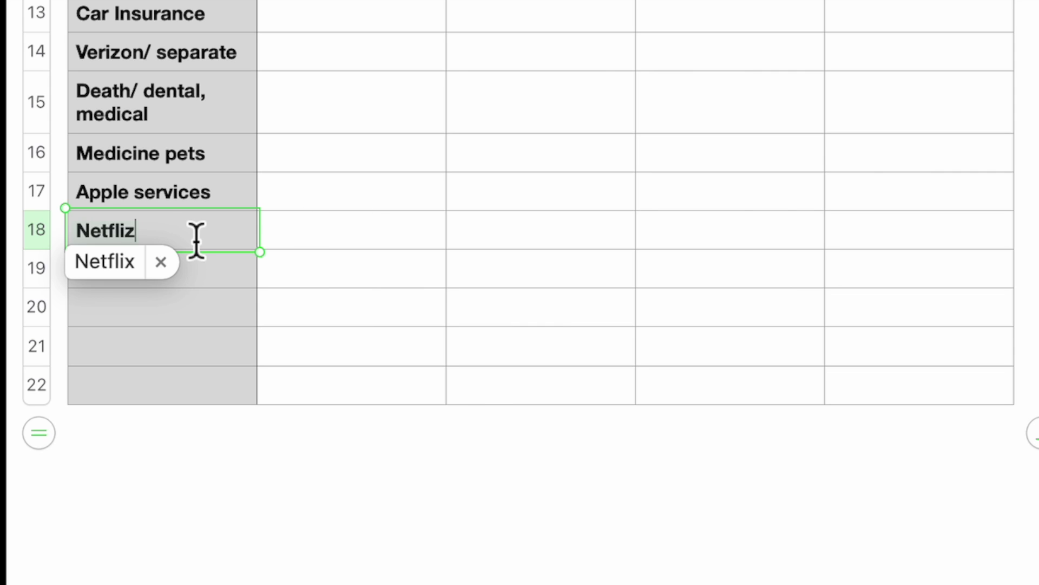
left_click(138, 263)
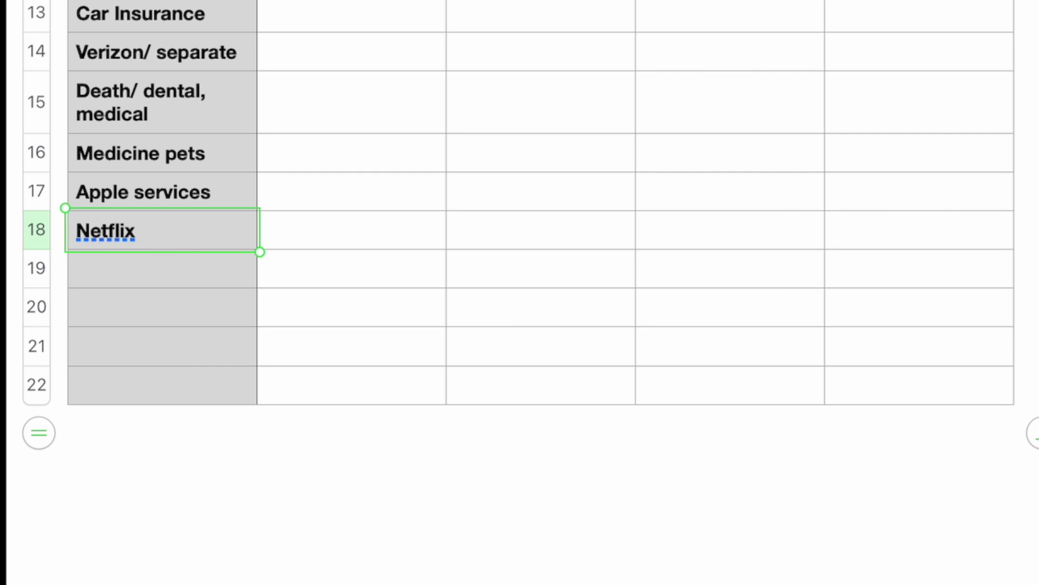
Enter "January" as the column header in cell B1.
left_click(210, 76)
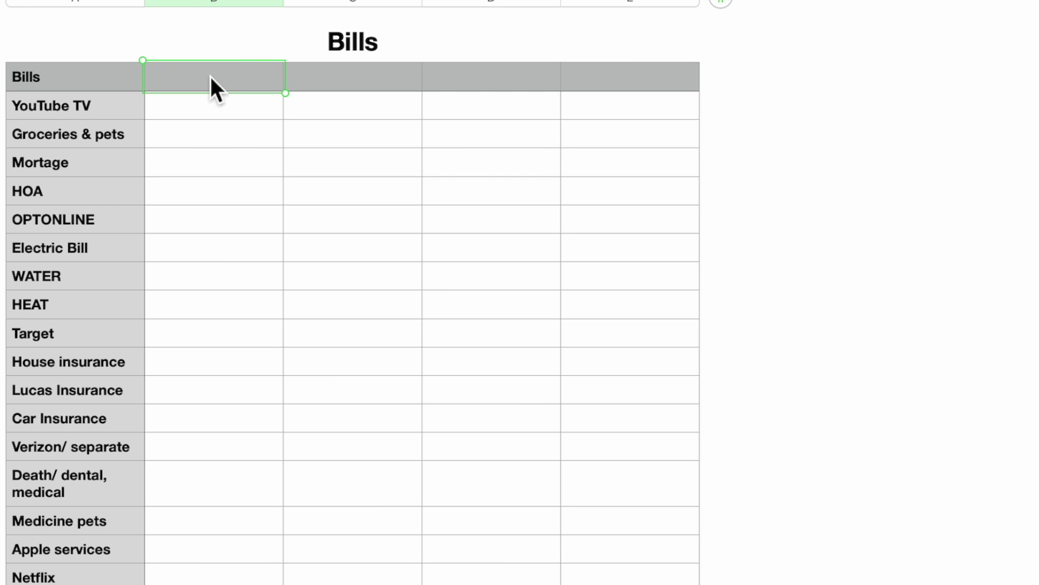
type("J")
type("anauary")
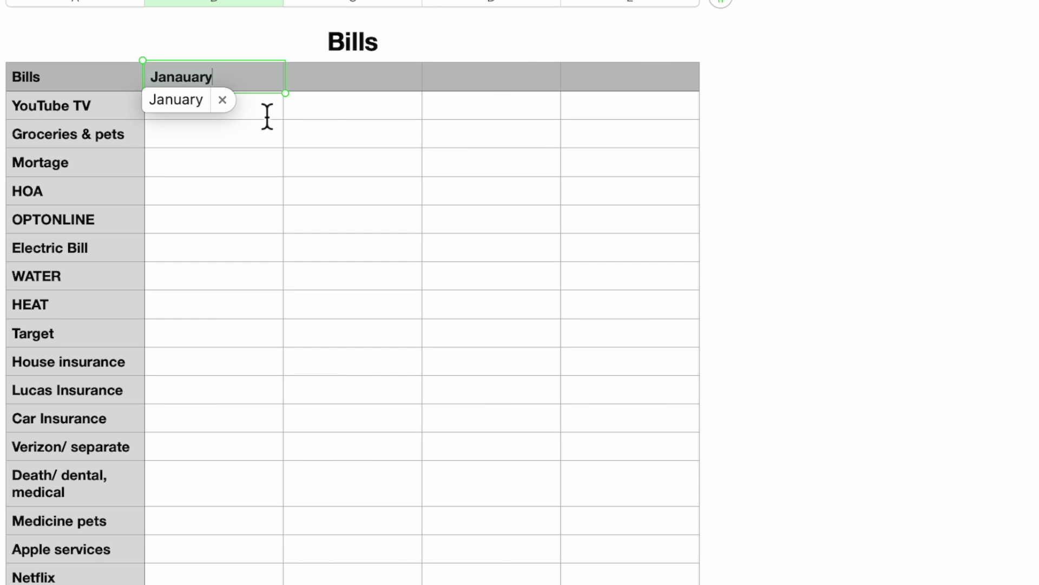
key("Return")
Autofill the month headers from January through April across the header row.
left_click(232, 68)
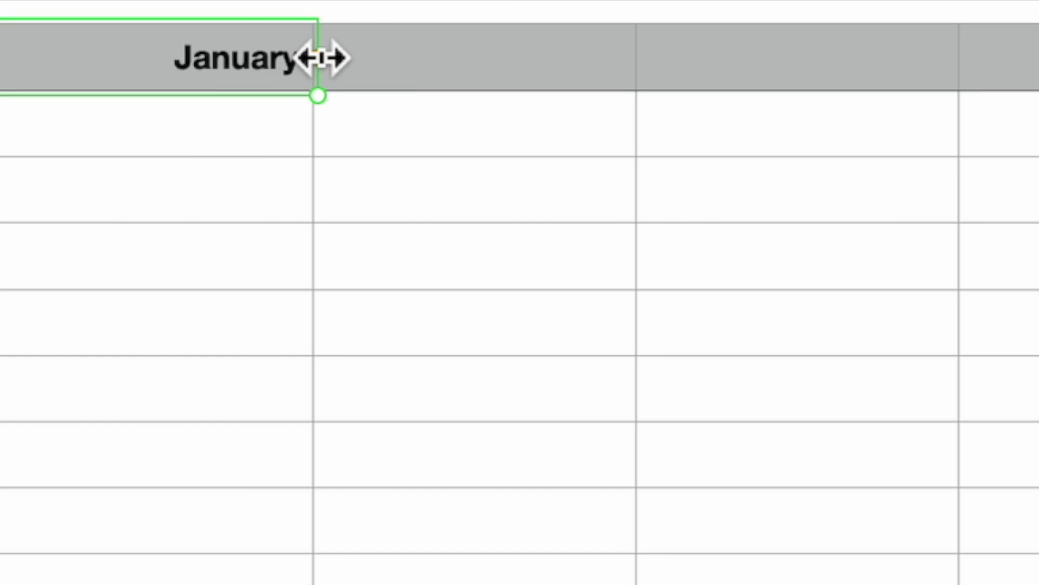
left_click(322, 58)
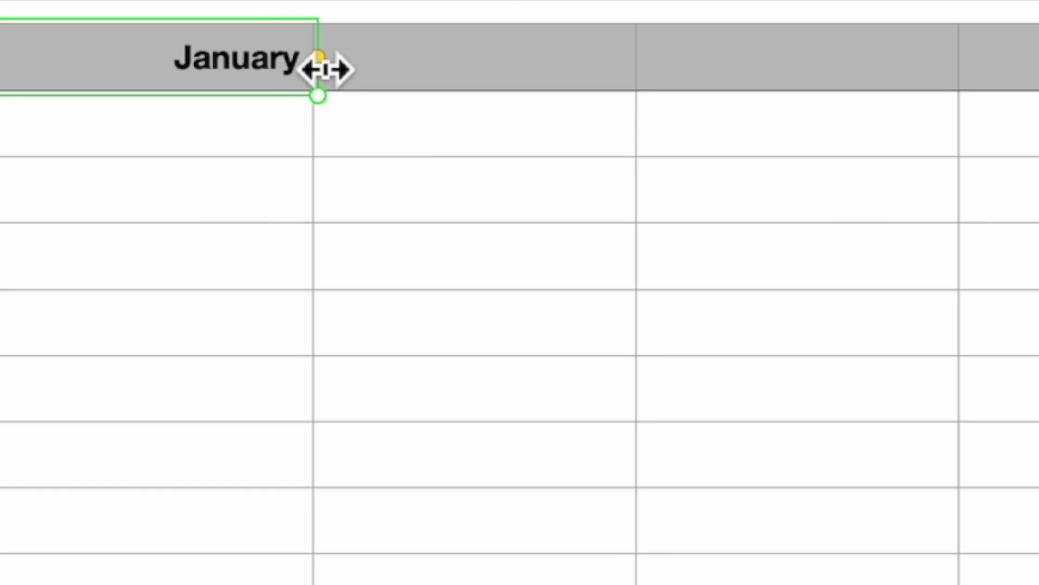
left_click_drag(325, 70, 431, 139)
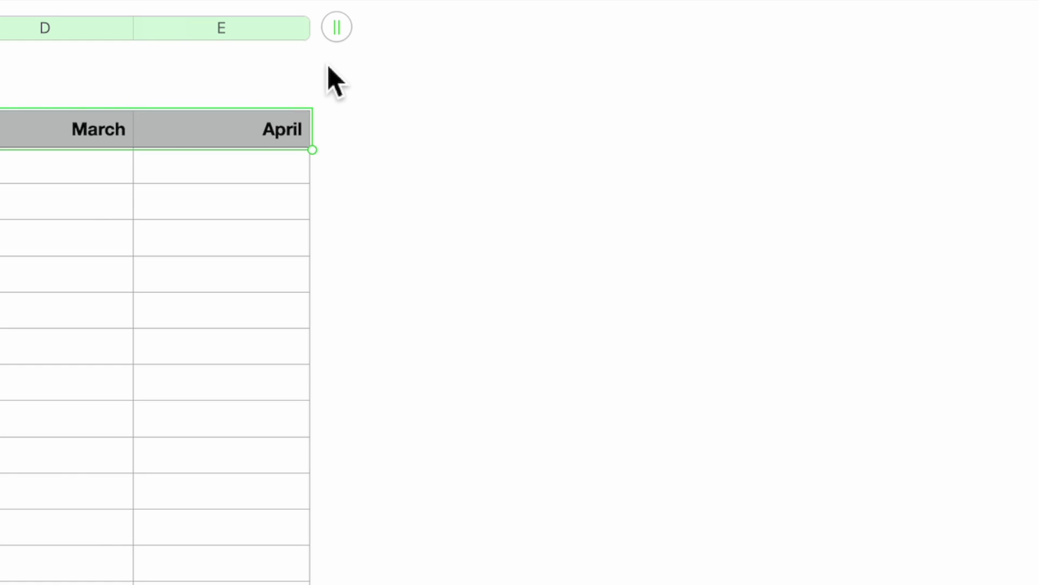
Add more columns after April and autofill the month headers through September.
left_click_drag(340, 27, 1028, 43)
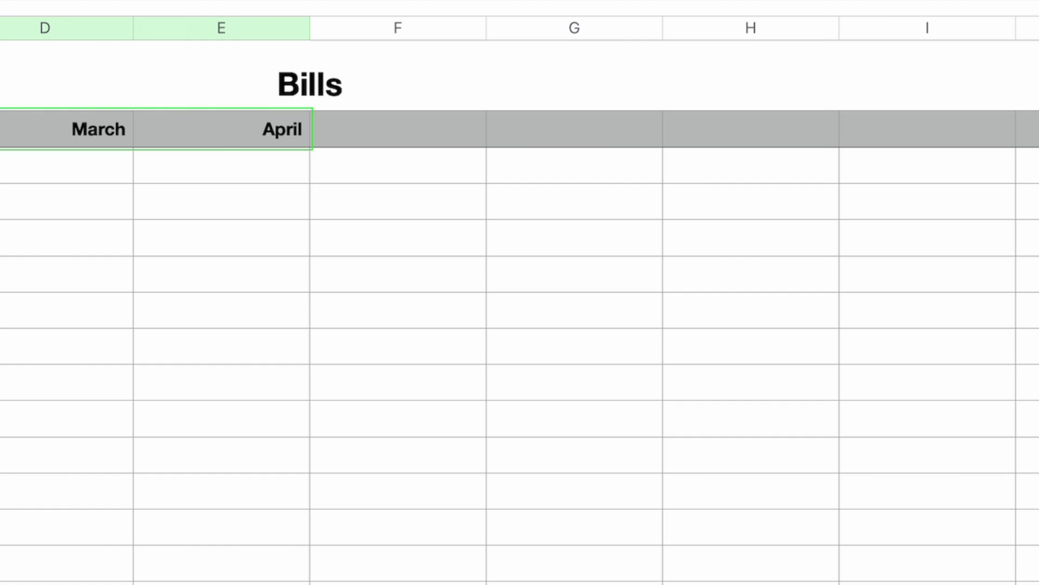
left_click(274, 129)
left_click_drag(319, 135, 1034, 136)
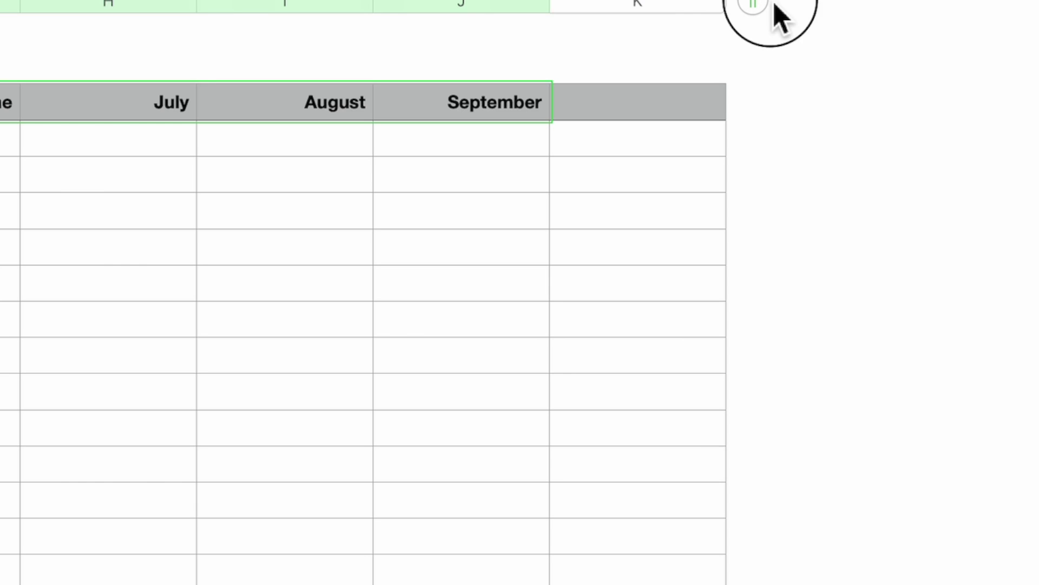
Extend the Bills table with further columns through column M.
left_click_drag(777, 16, 1037, 27)
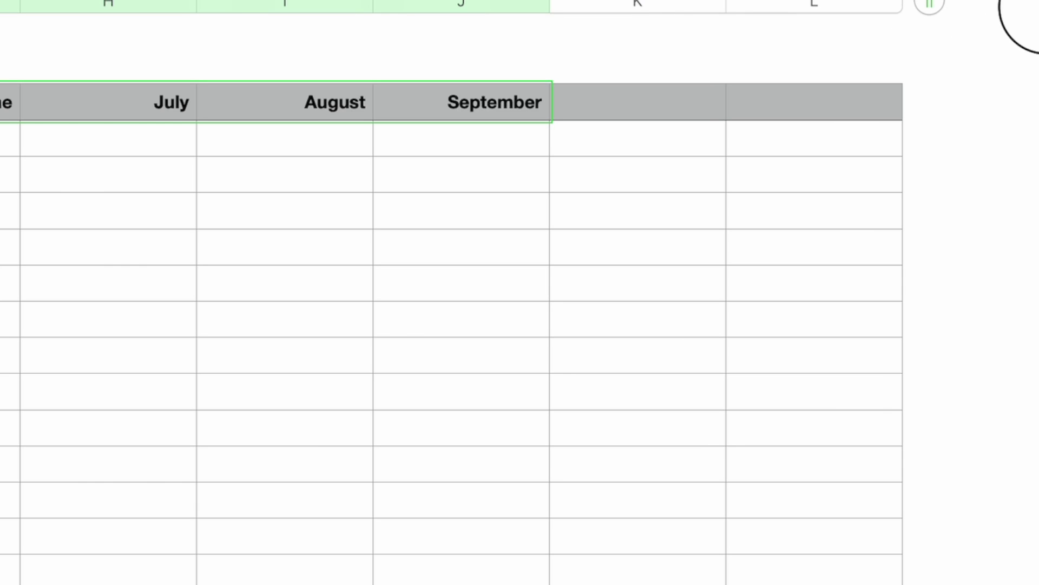
left_click_drag(850, 6, 1035, 21)
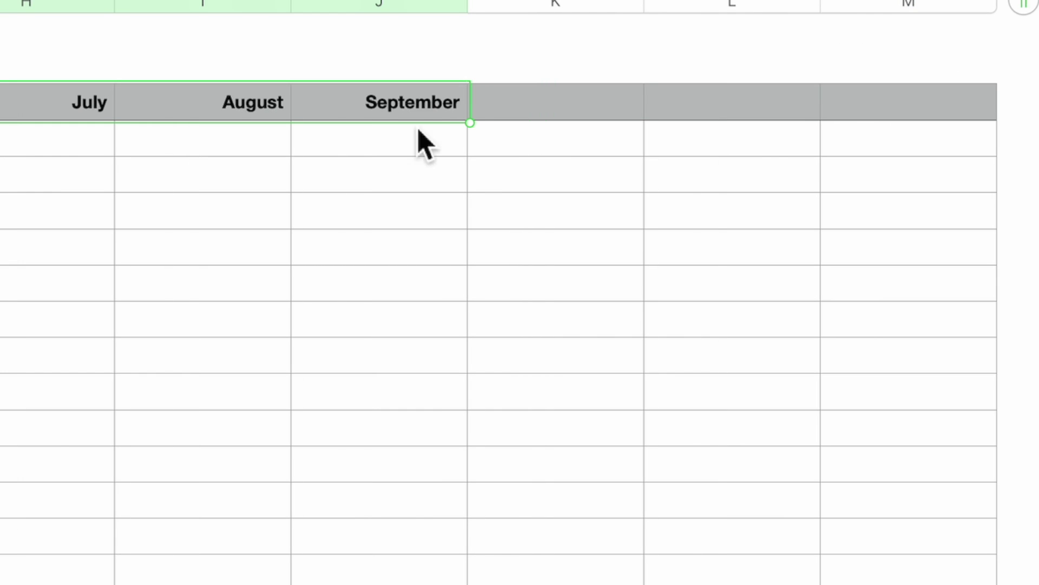
Autofill the month headers from September through December across columns K to M.
left_click_drag(471, 102, 999, 92)
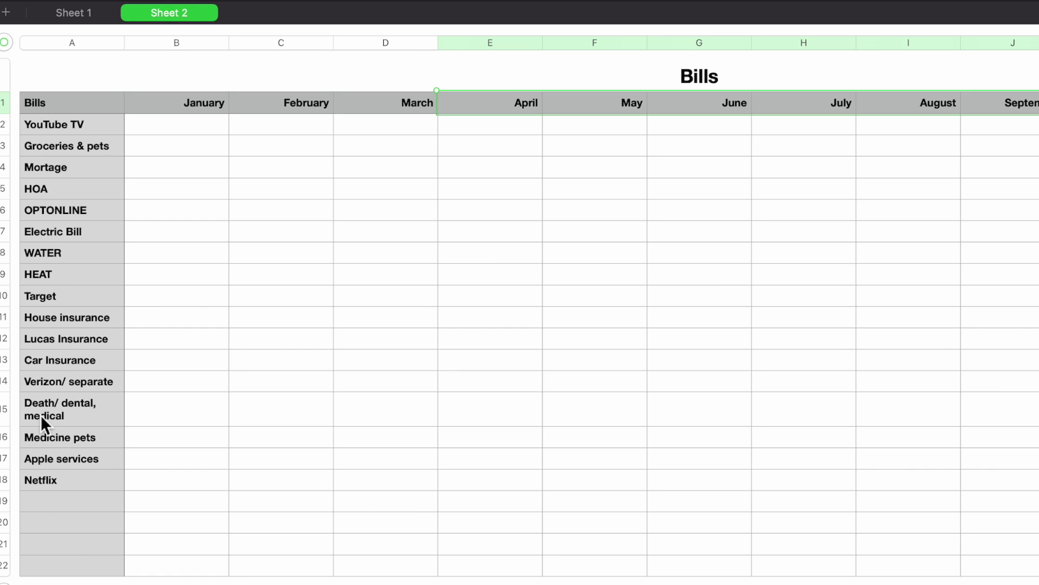
Enter 64 as the January amount for YouTube TV.
left_click(176, 125)
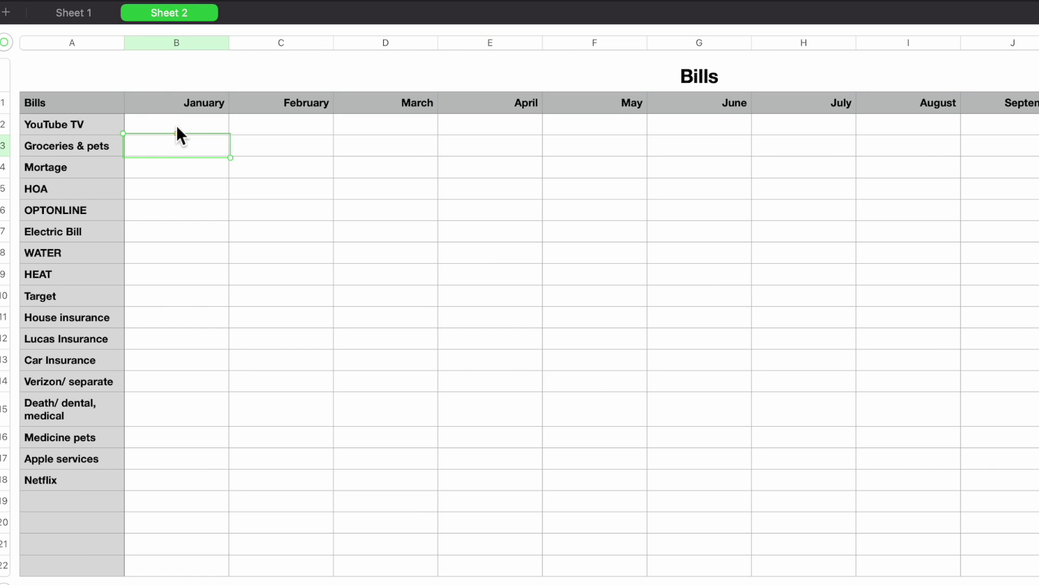
type("64")
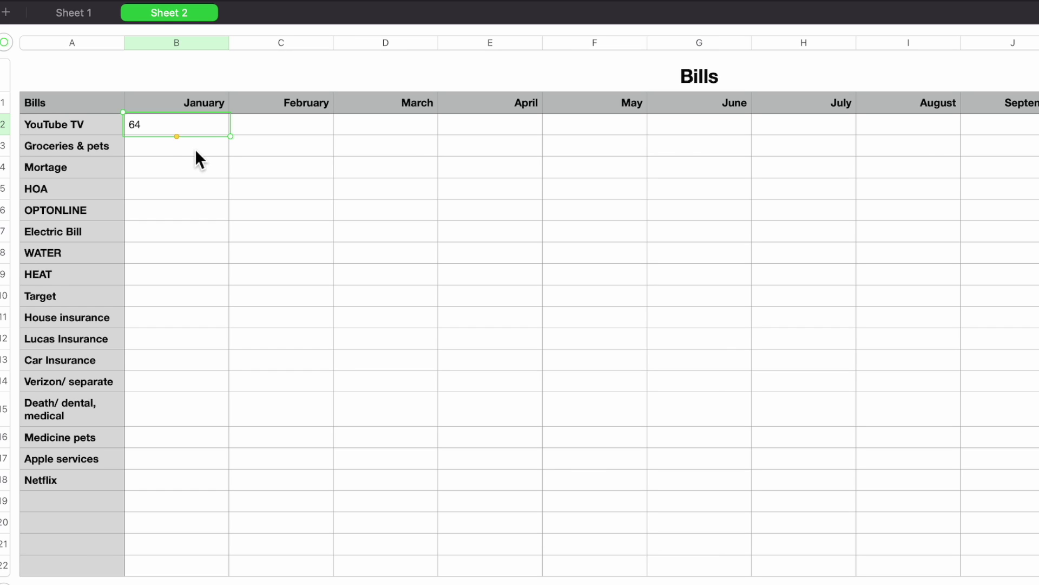
left_click(196, 153)
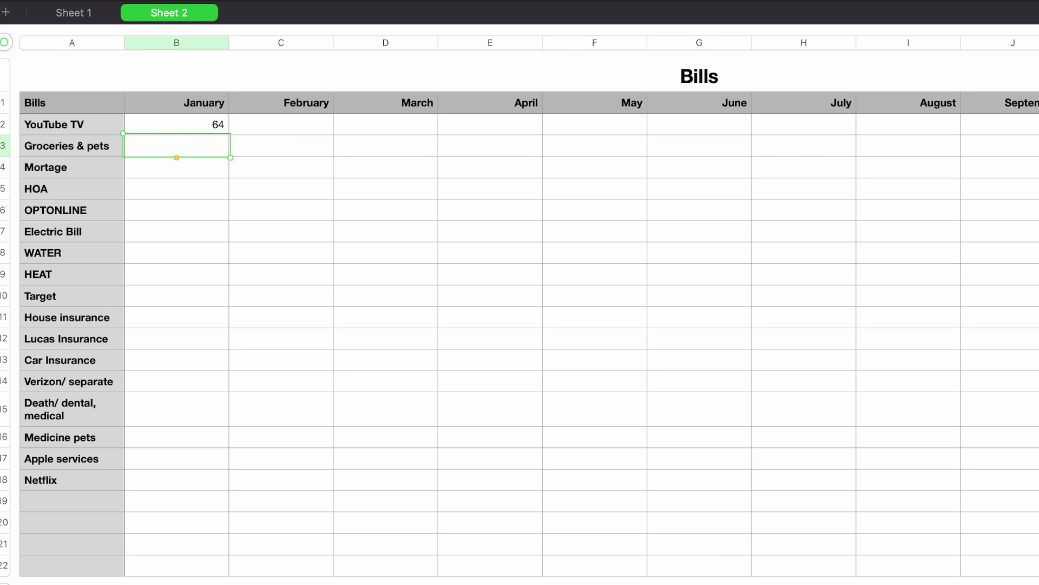
Format the whole January column as Currency.
left_click(172, 47)
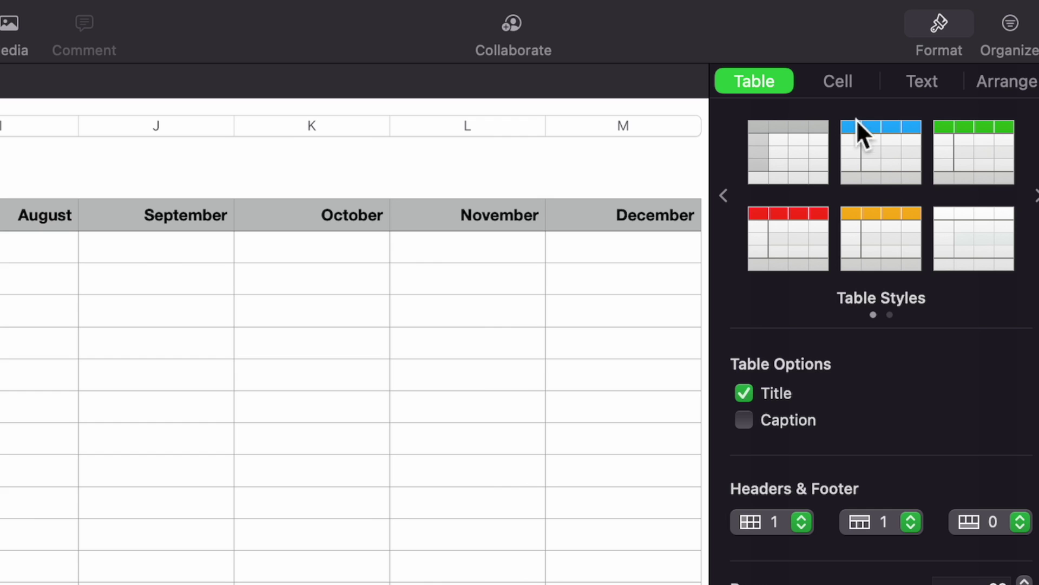
left_click(838, 83)
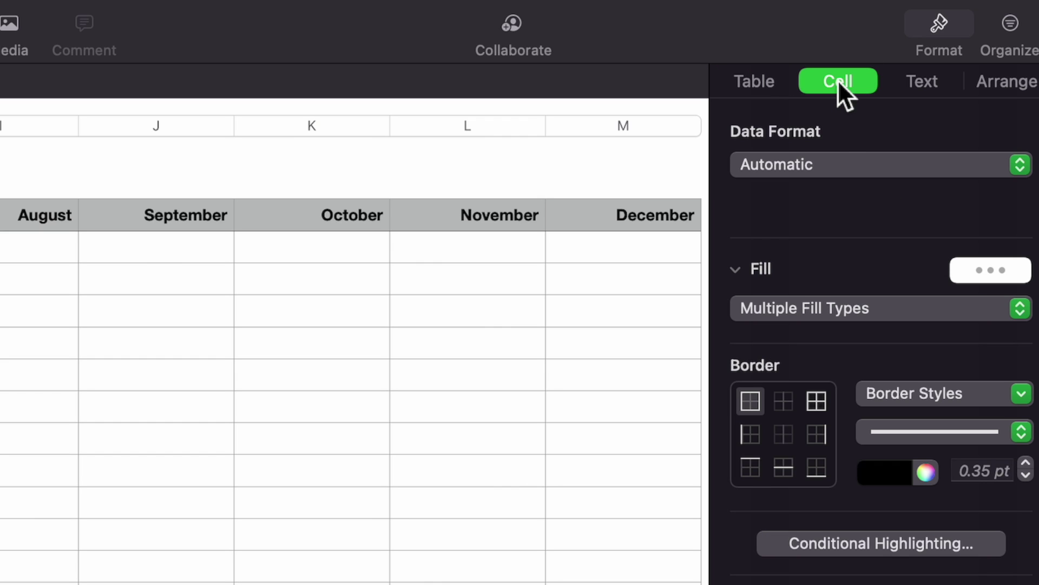
left_click(781, 165)
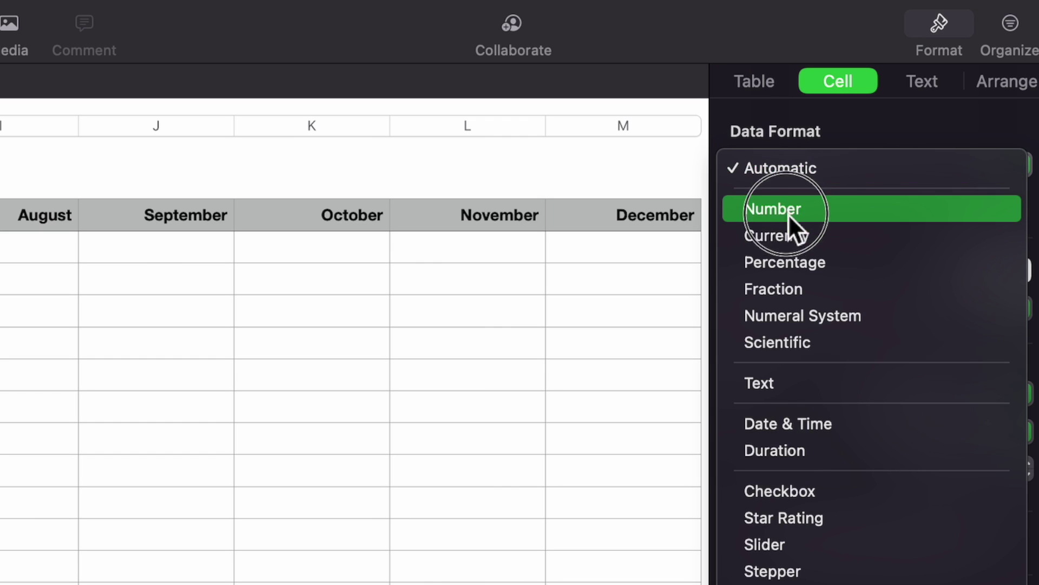
left_click(791, 233)
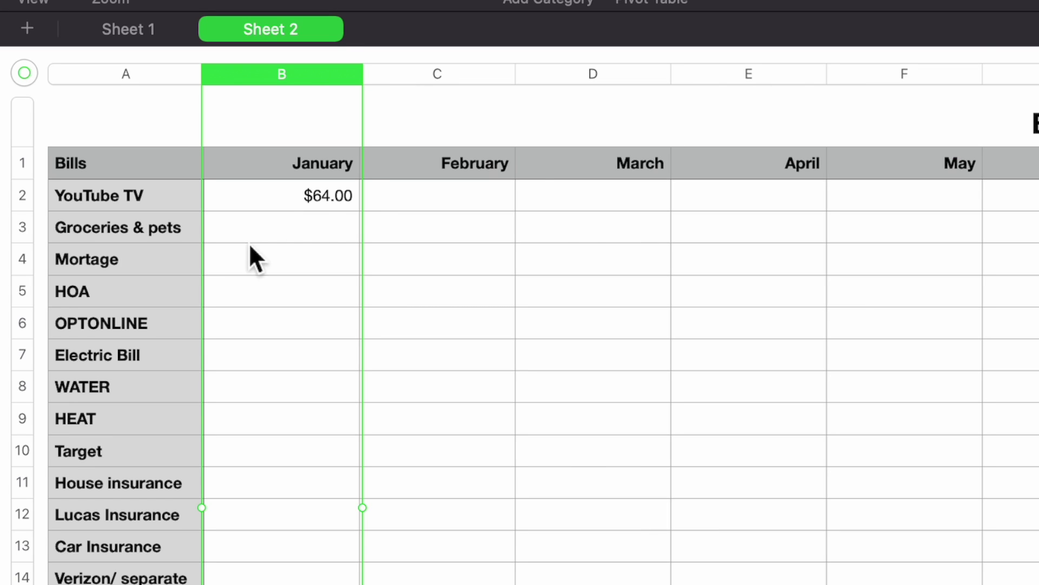
Check how amounts are shown in Sheet 1's Bills table and change YouTube TV's January amount on Sheet 2 to -64.
left_click(131, 32)
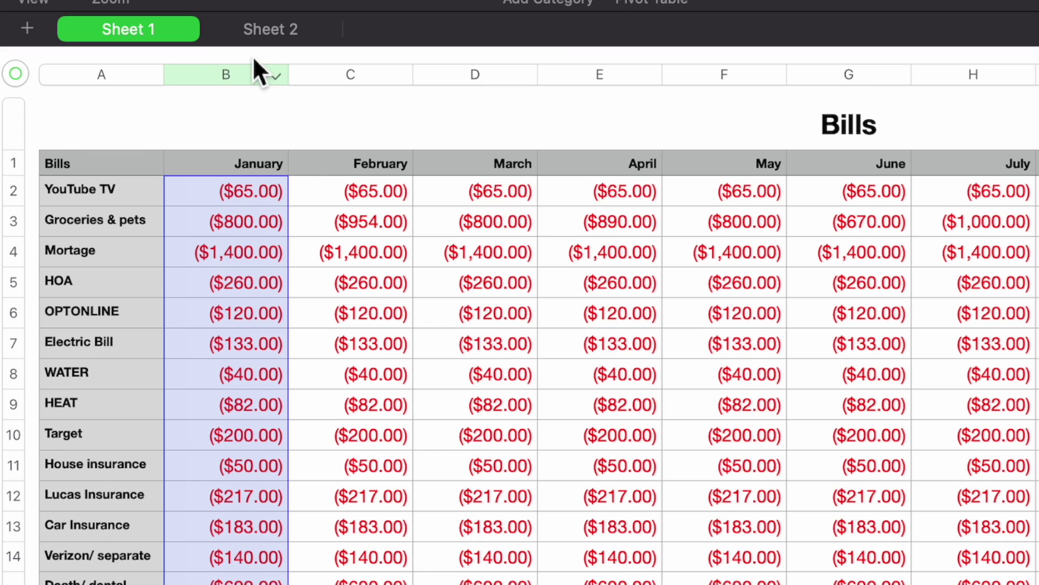
left_click(265, 29)
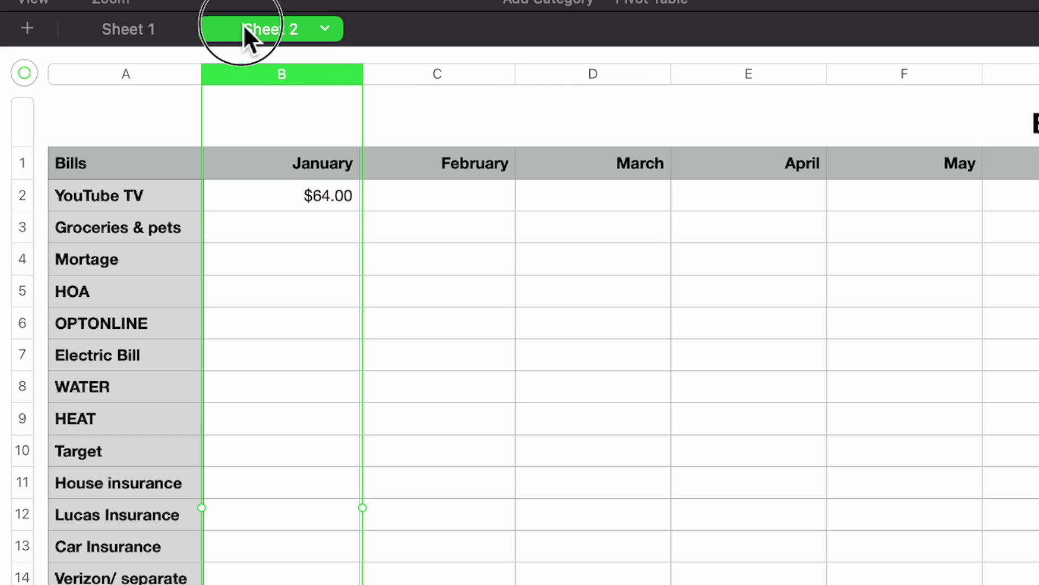
left_click(332, 204)
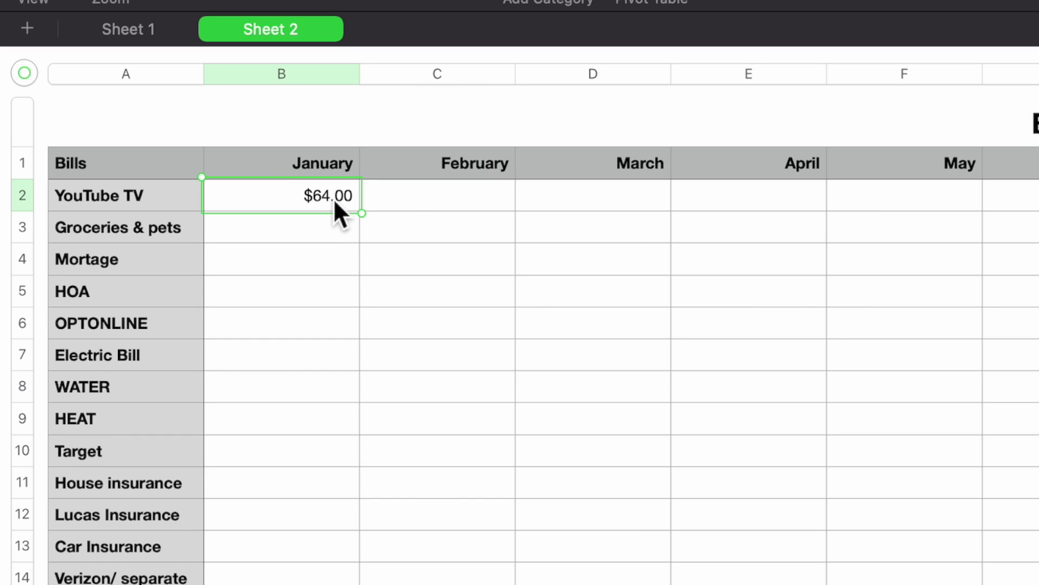
double_click(334, 198)
left_click_drag(325, 203, 390, 217)
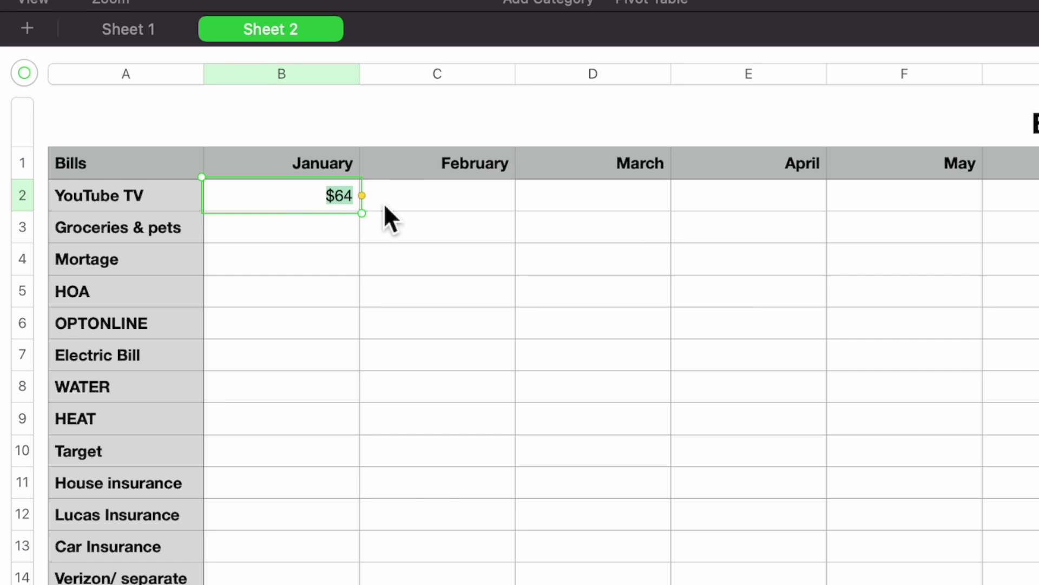
key("BackSpace")
type("-64")
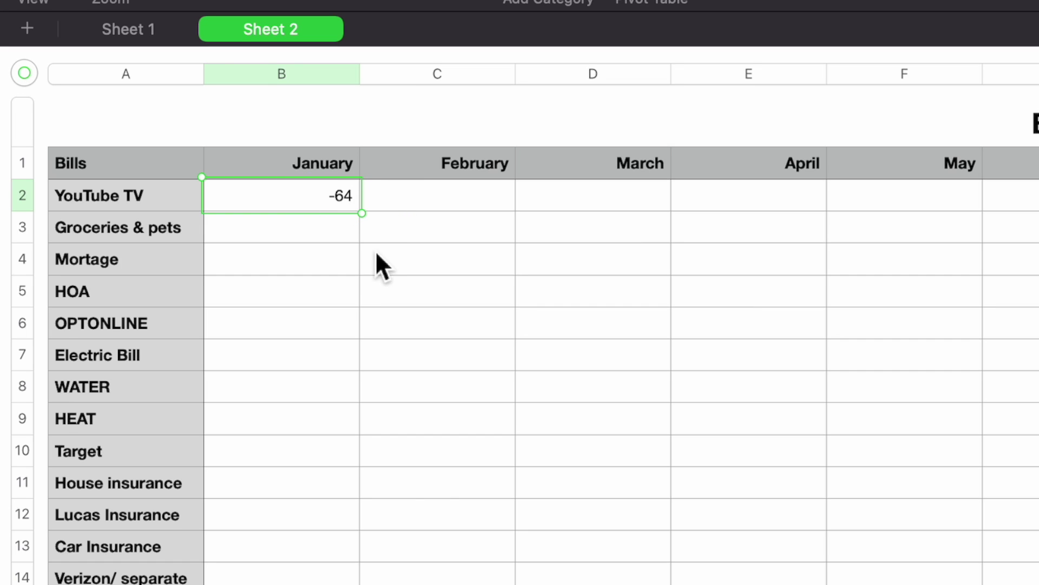
left_click(357, 255)
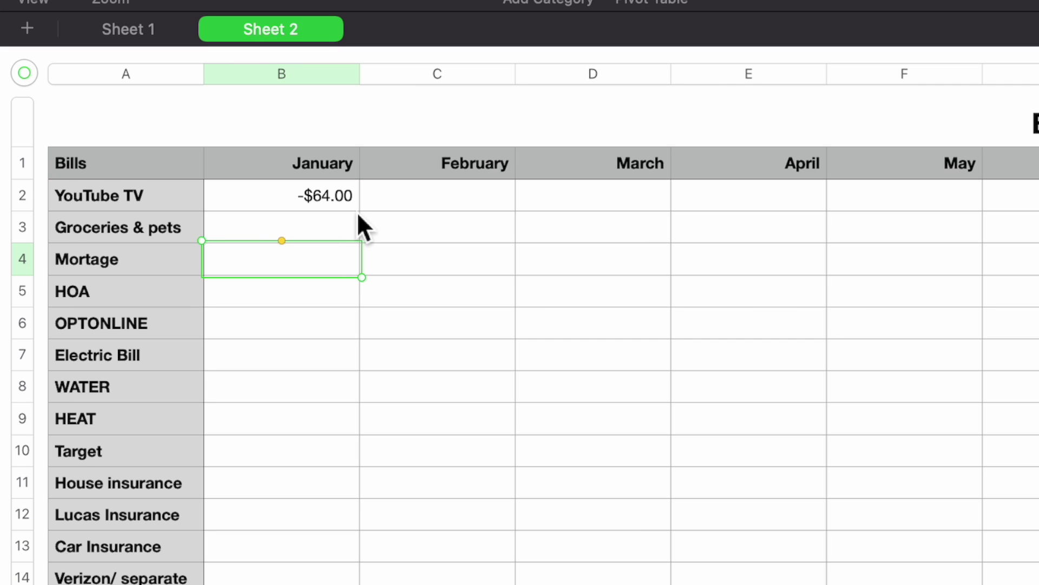
Set the January column's data format to Currency with negative amounts displayed in red without a minus sign or parentheses.
left_click(288, 69)
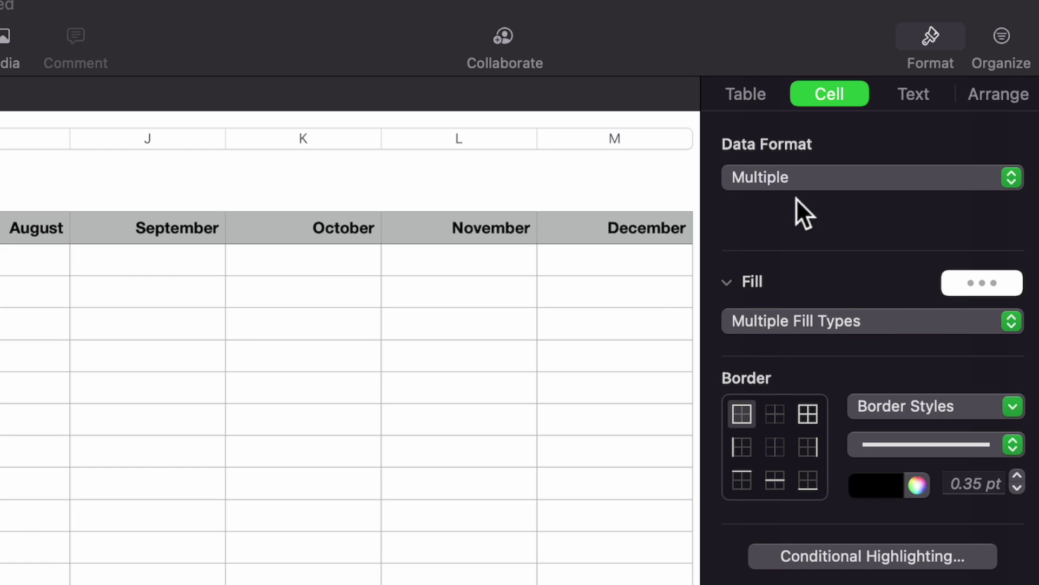
left_click(853, 178)
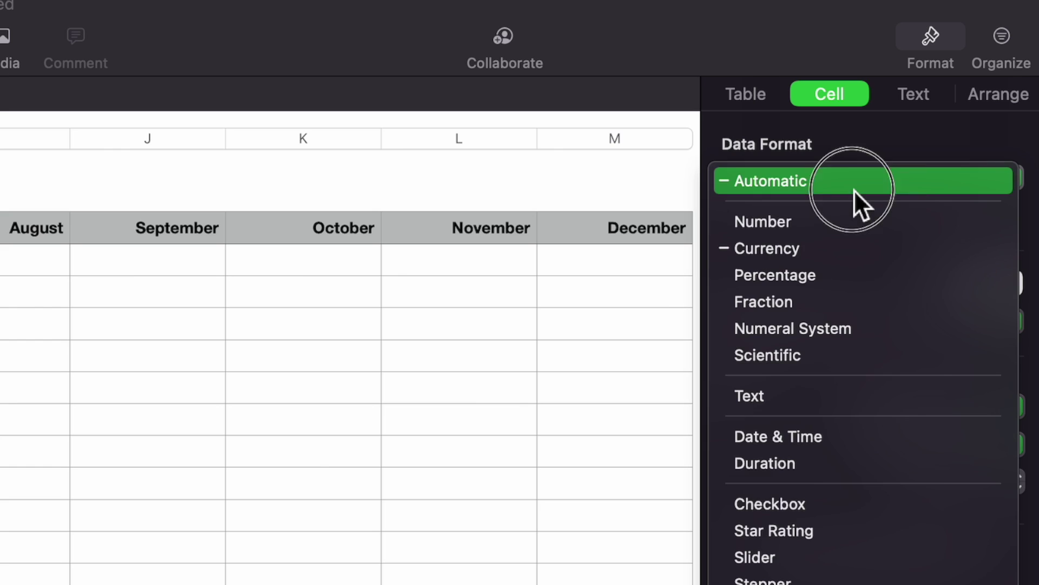
left_click(840, 244)
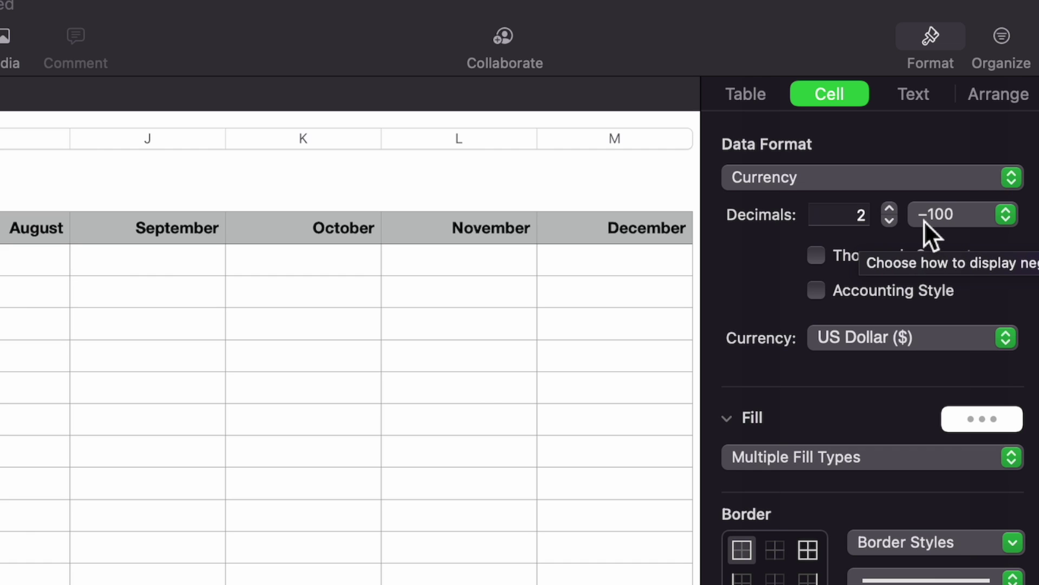
left_click(958, 214)
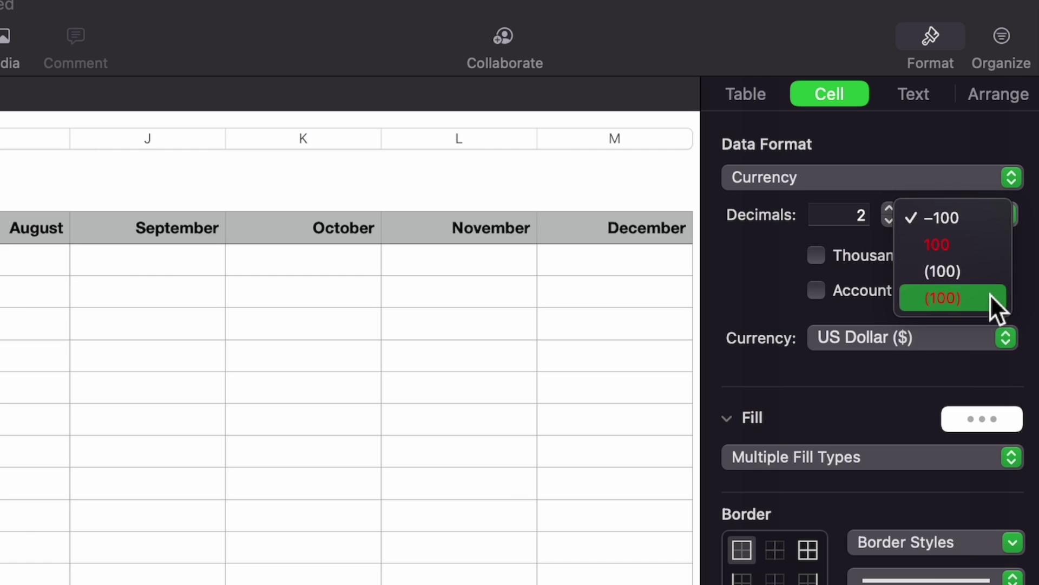
left_click(983, 242)
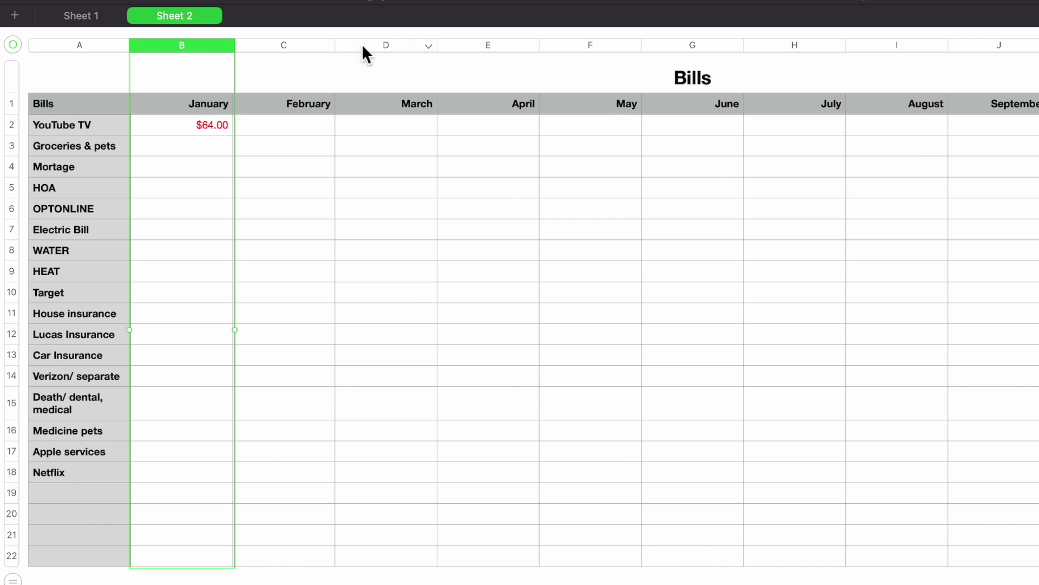
Enter the January amounts -800 for Groceries & pets, -1400 for Mortage and -260 for HOA.
left_click(209, 145)
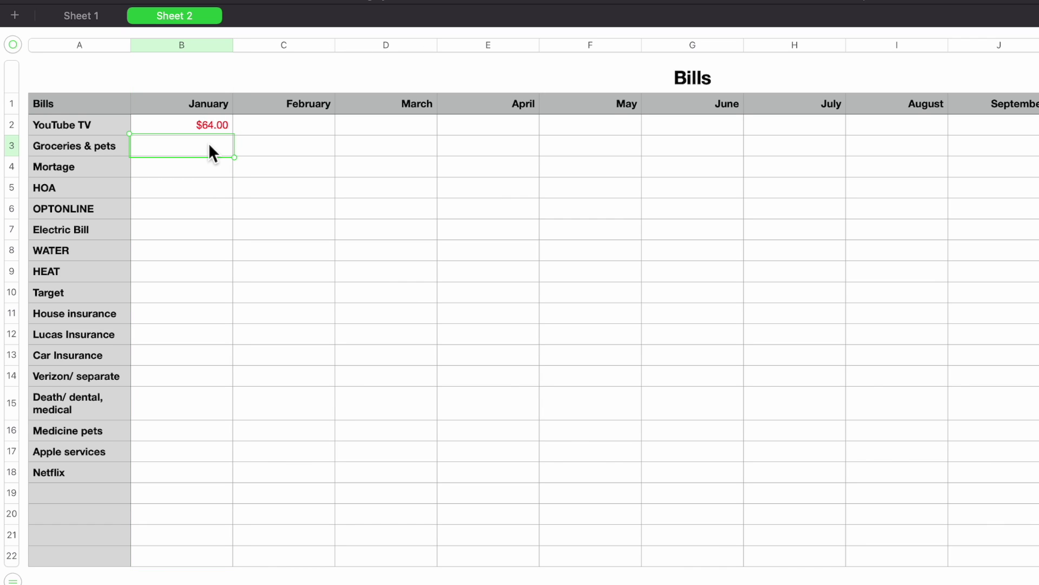
type("-800")
left_click(217, 208)
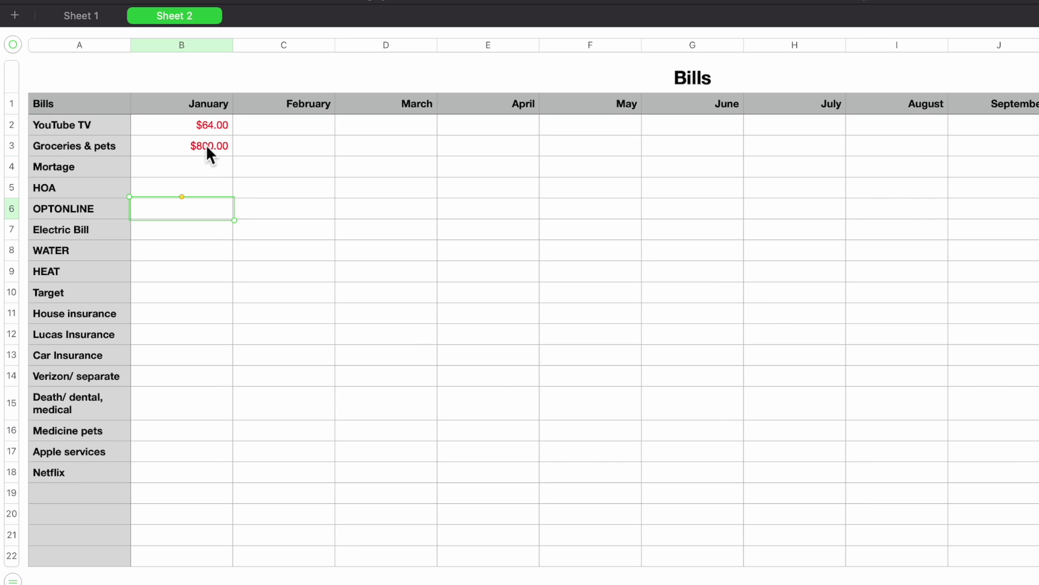
left_click(206, 172)
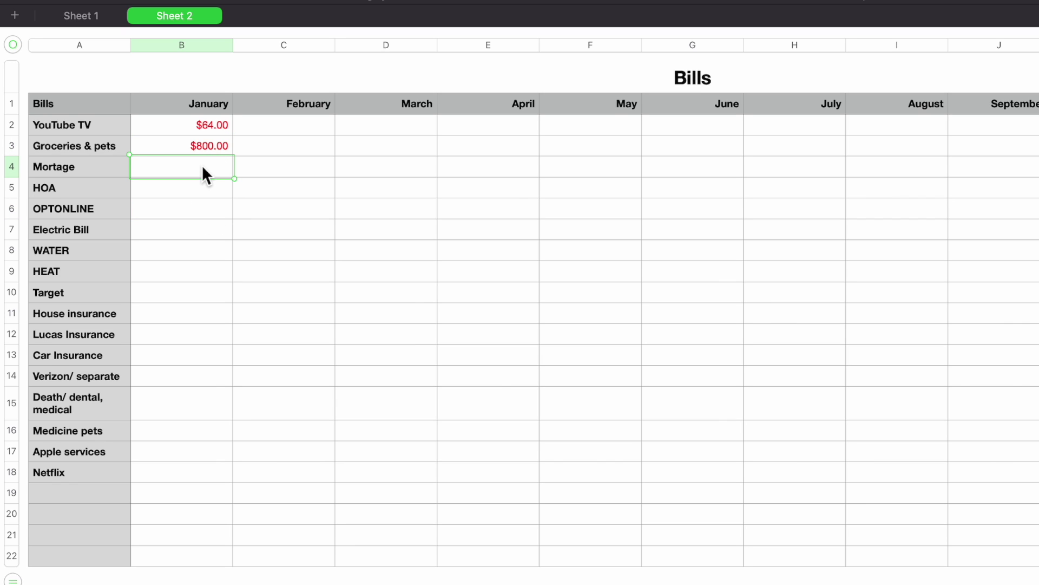
type("$")
key("BackSpace")
type("-1400")
key("Return")
type("-260")
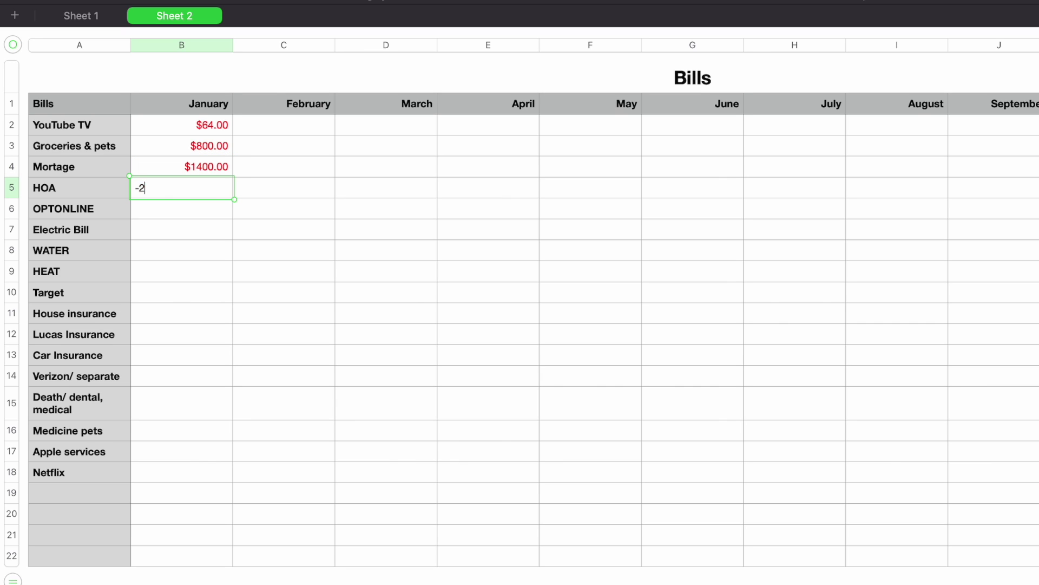
left_click(175, 245)
left_click(176, 203)
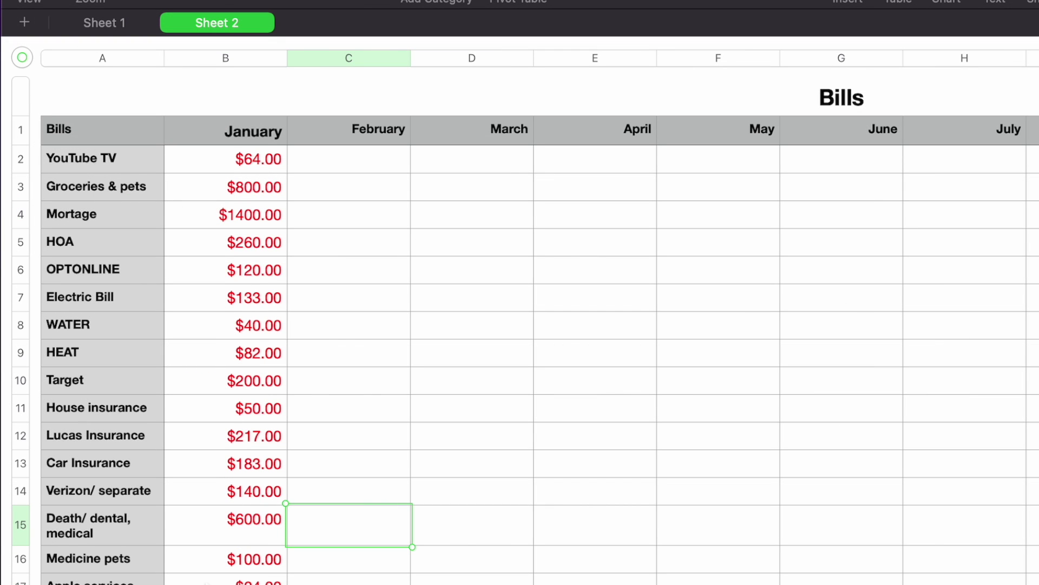
Increase the font size of the whole January column by one point.
left_click(228, 59)
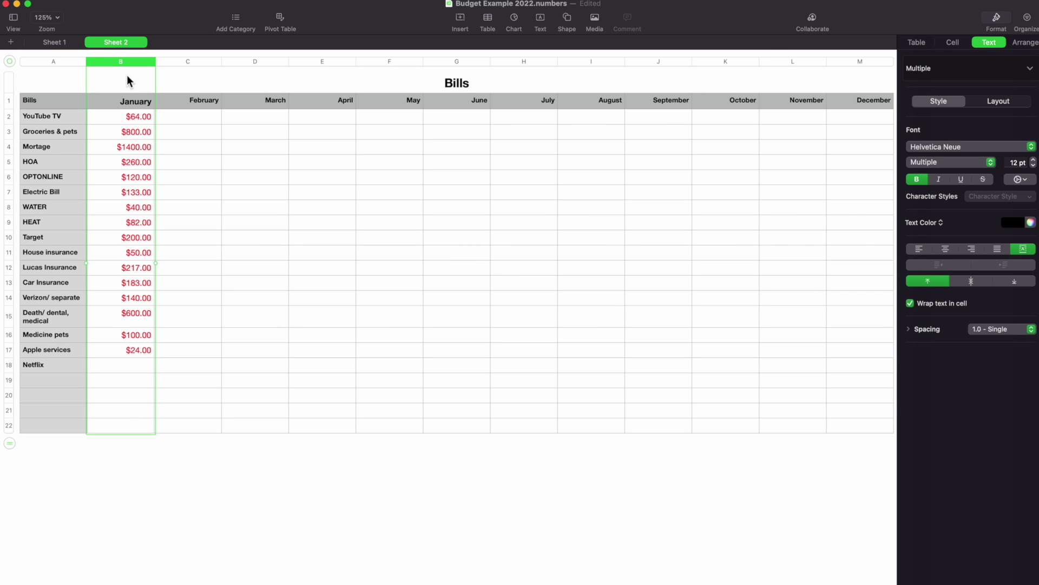
left_click(1033, 159)
left_click(1033, 160)
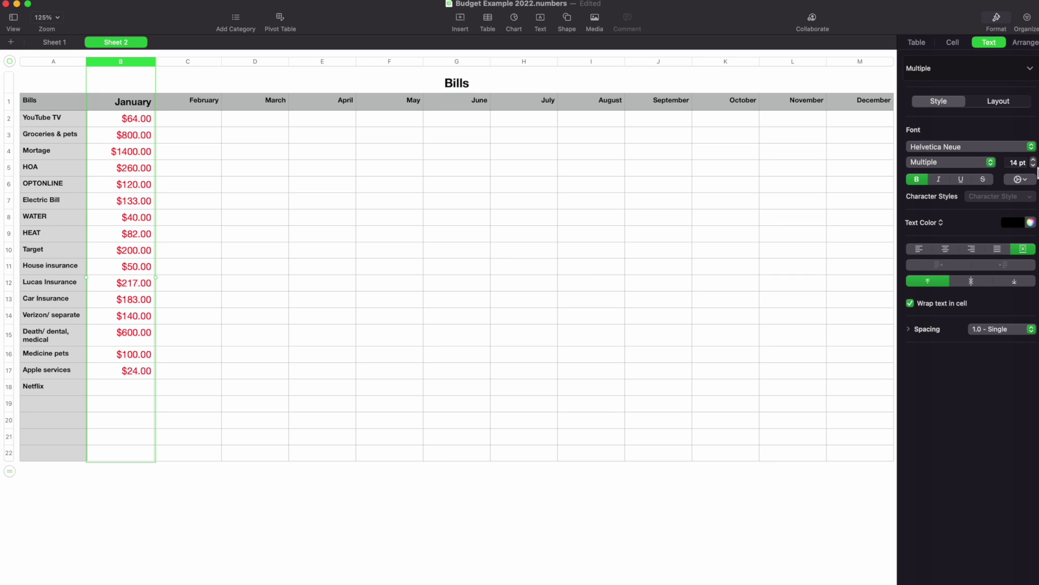
left_click(1033, 165)
Set the font size of the bill names column to 12 pt.
left_click(54, 64)
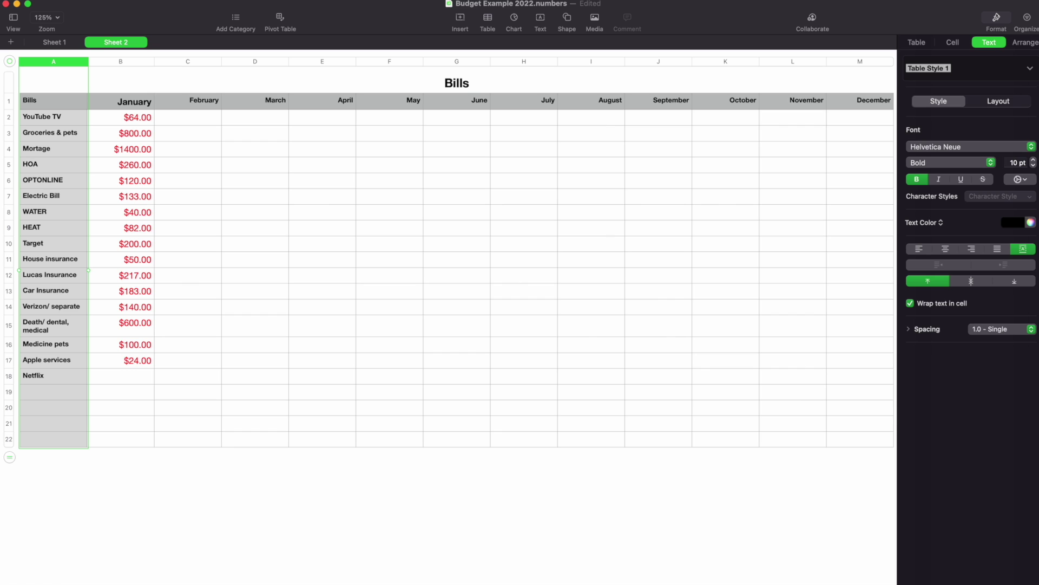
left_click(1033, 160)
left_click(1033, 161)
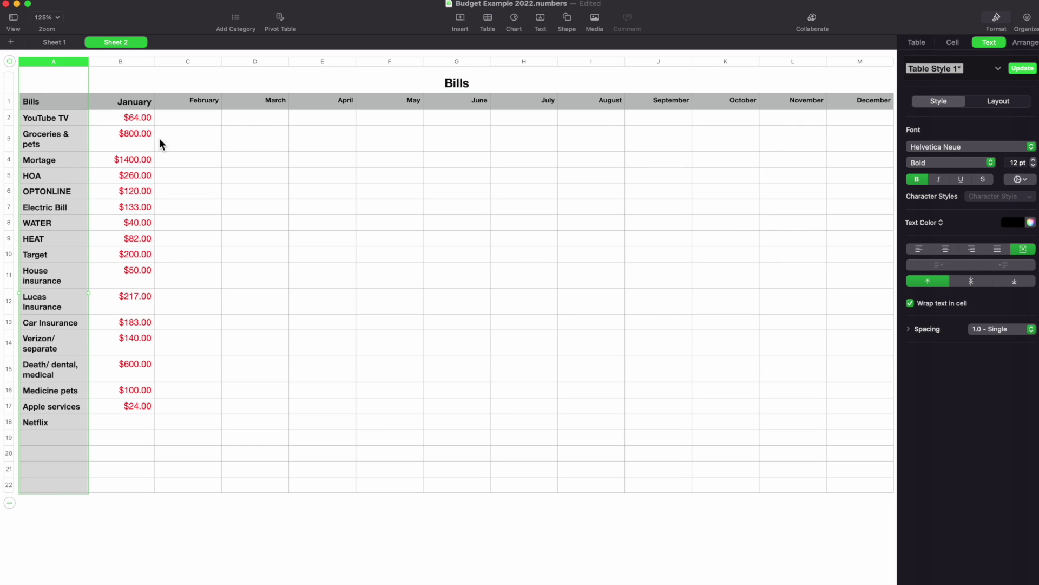
Autofill the January amounts of YouTube TV and Mortage across the remaining months.
left_click(125, 120)
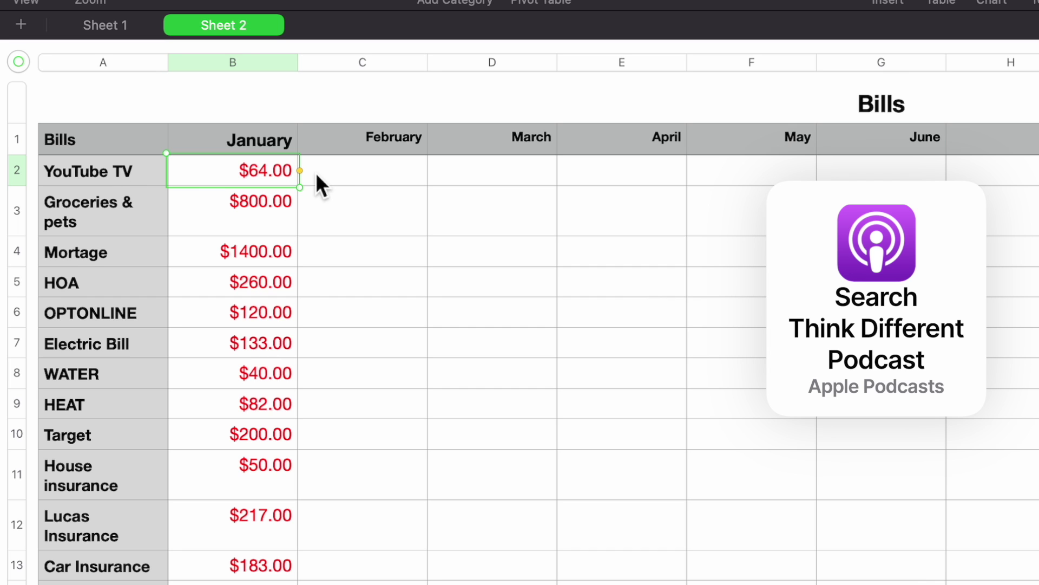
left_click_drag(301, 171, 1037, 171)
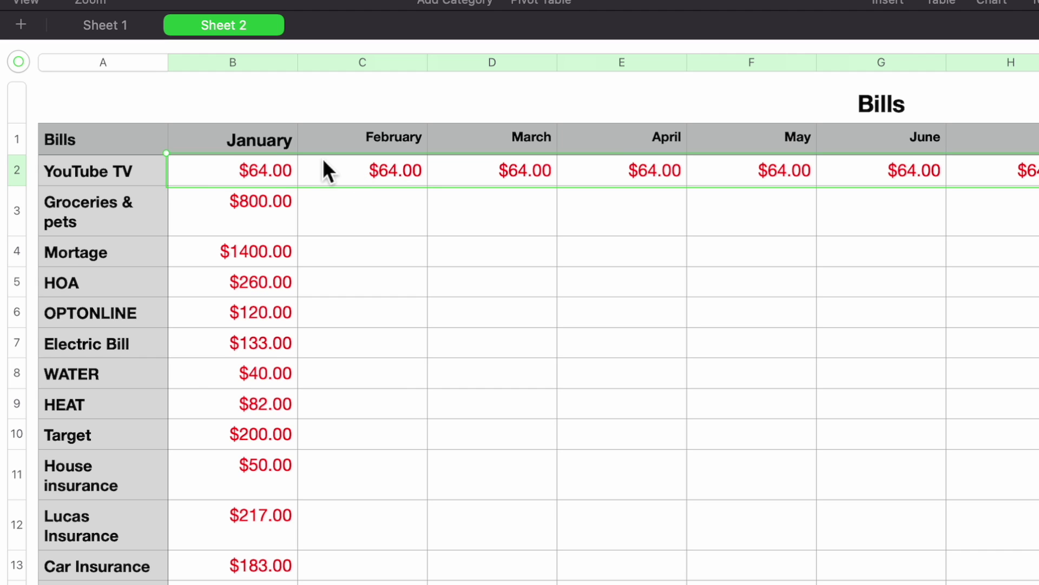
left_click(261, 208)
left_click(274, 254)
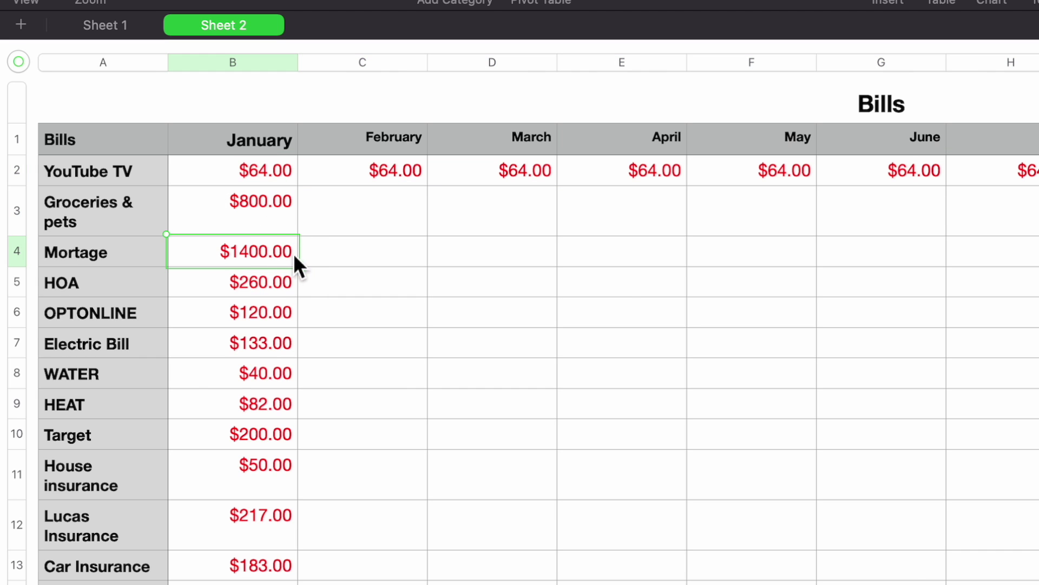
left_click_drag(303, 251, 1036, 259)
Try -700 as the February amount for Groceries & pets and clear the cell again.
left_click(244, 225)
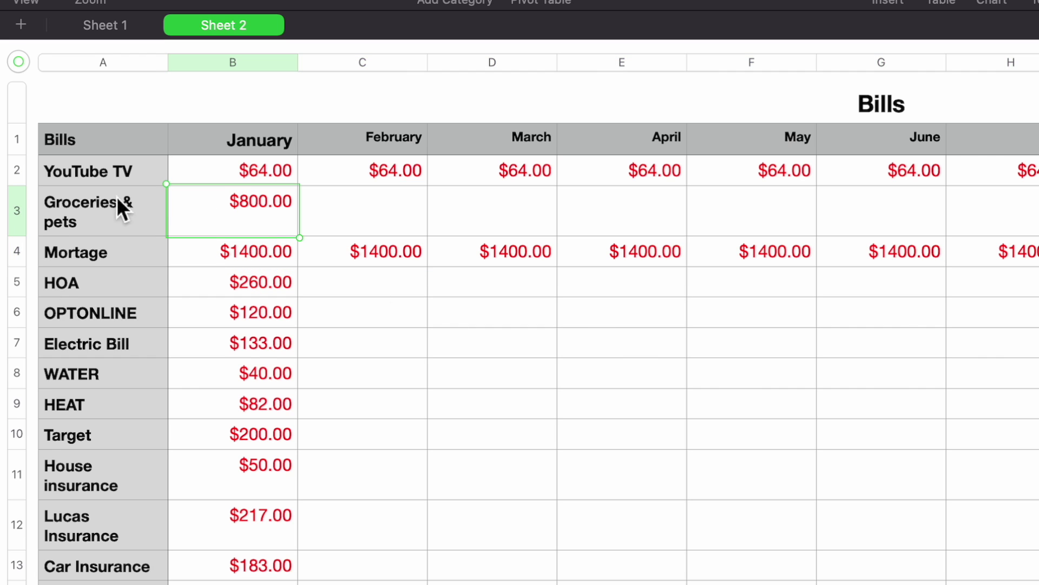
mouse_move(169, 236)
left_click(371, 228)
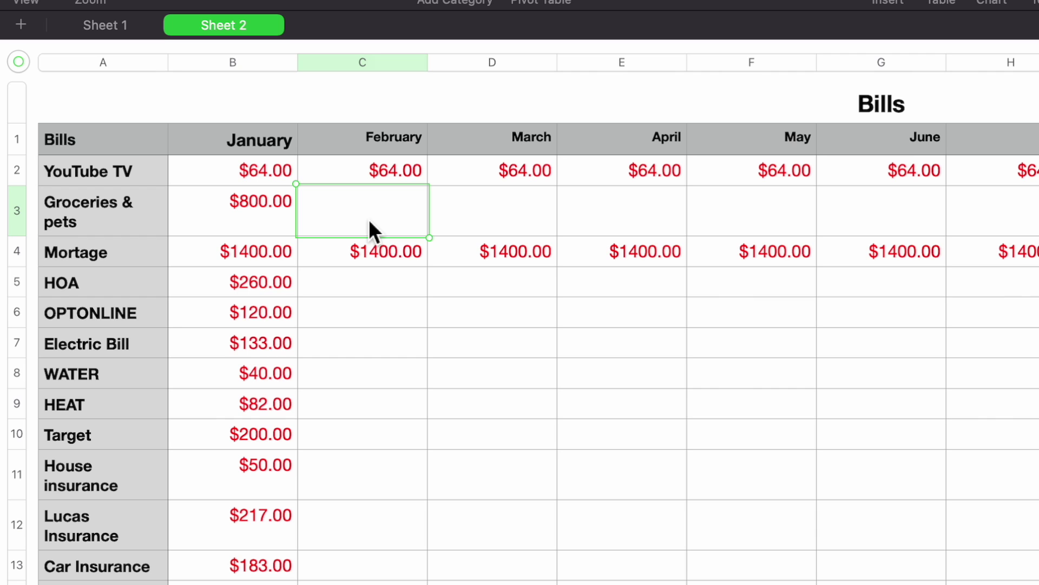
type("-700")
left_click(450, 317)
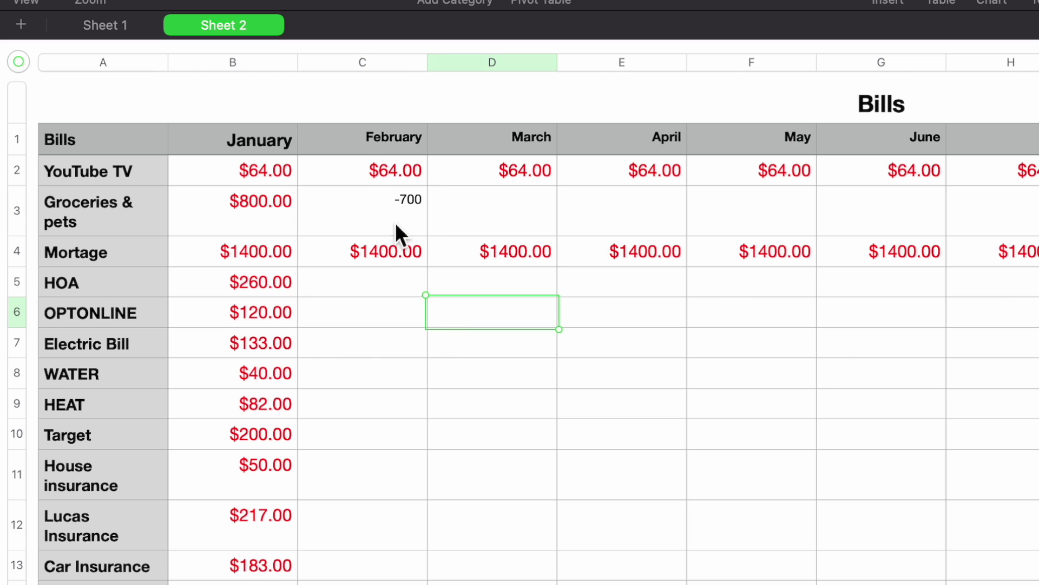
left_click(381, 213)
key("BackSpace")
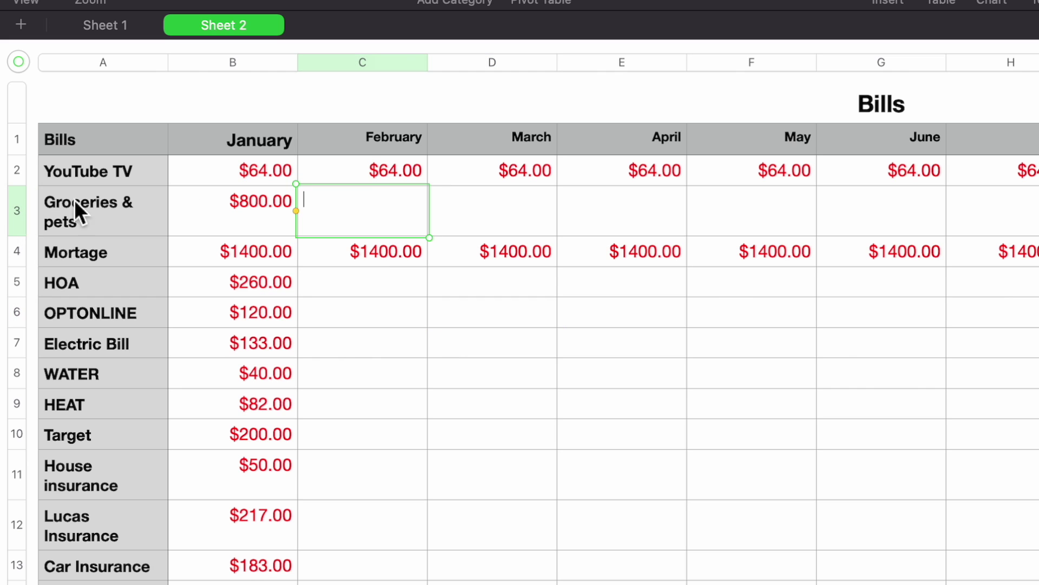
left_click(18, 217)
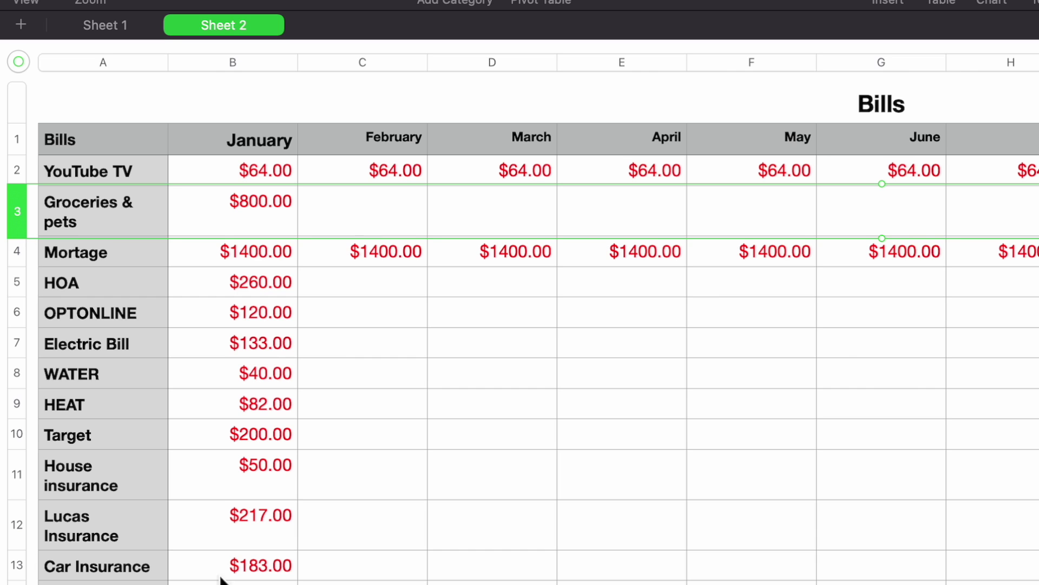
left_click(223, 399)
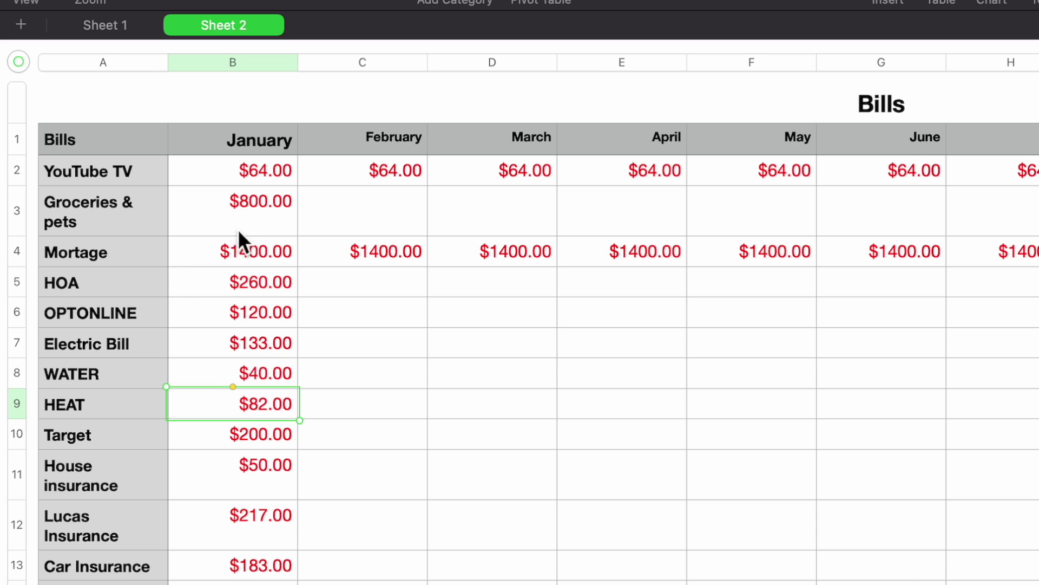
left_click(16, 170)
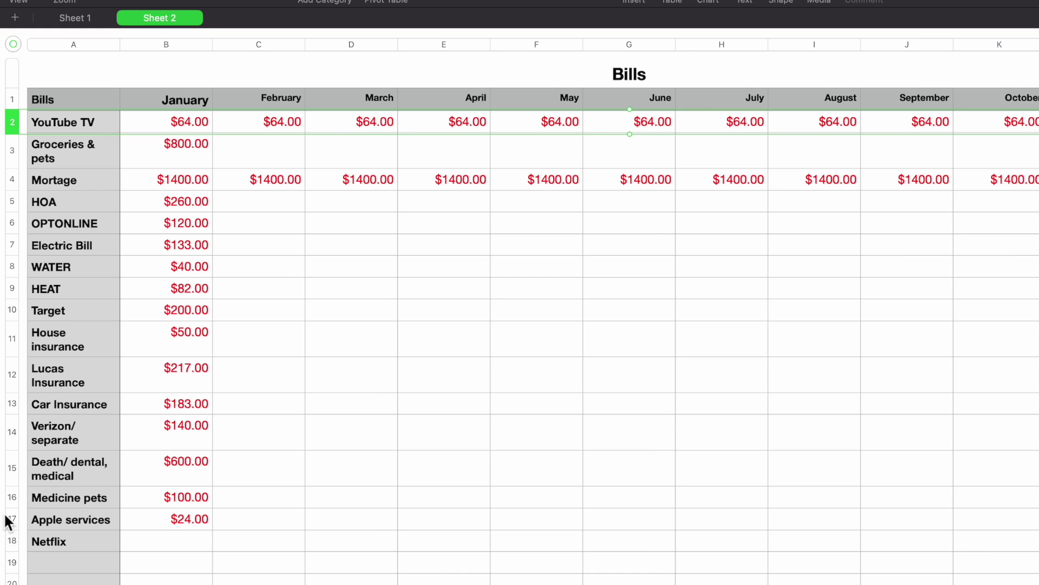
left_click(12, 580, "shift")
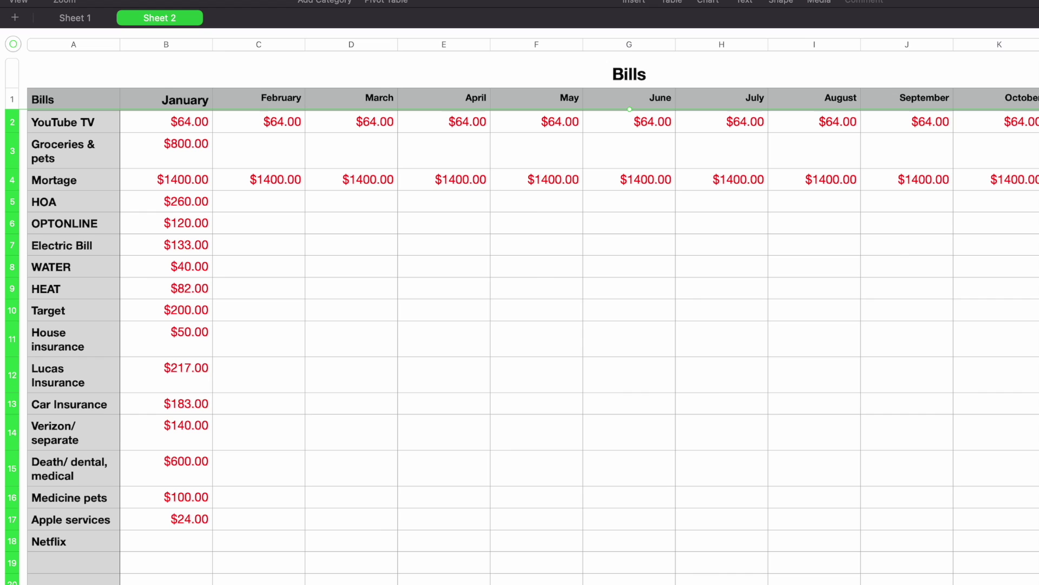
left_click(74, 579)
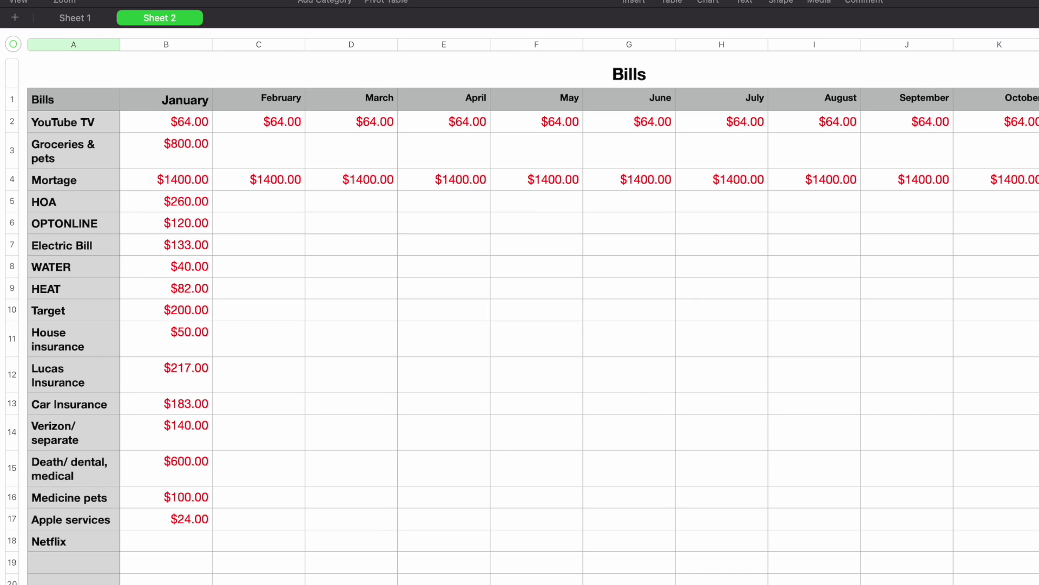
key("Escape")
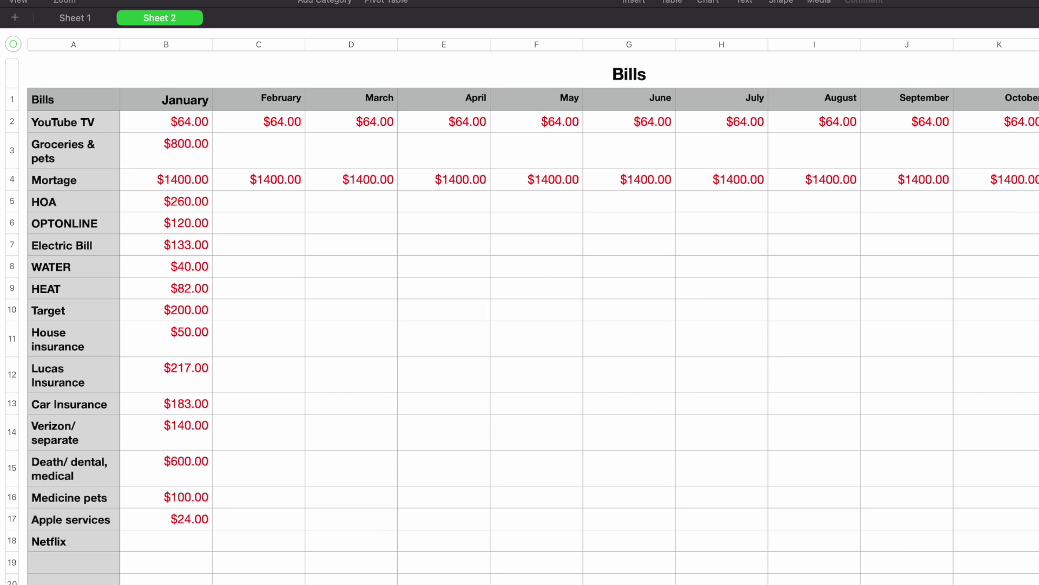
Select all rows below the month header of the Bills table and set their font size to 13 pt.
left_click(11, 128, "shift")
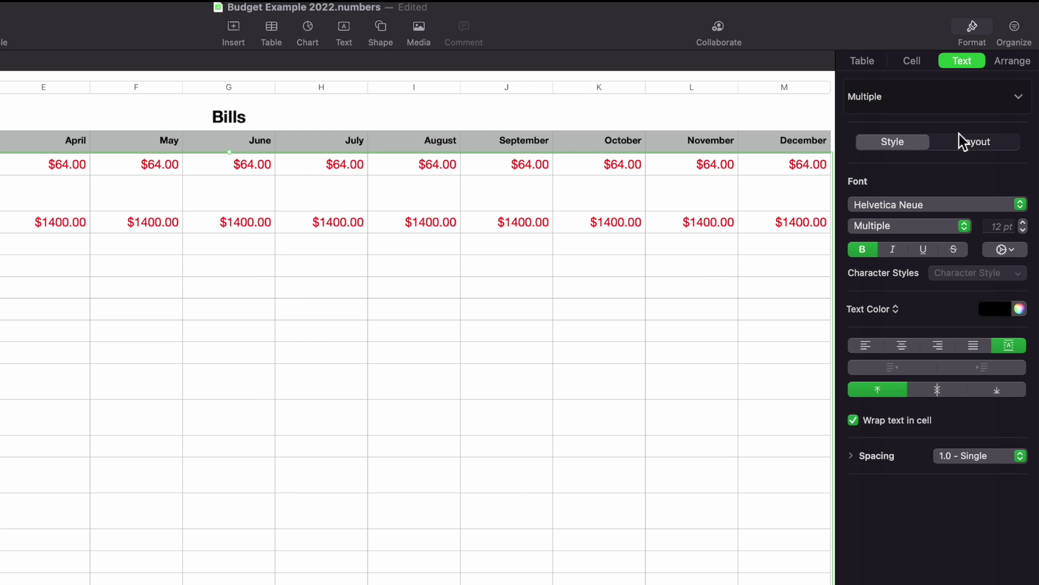
left_click(1023, 229)
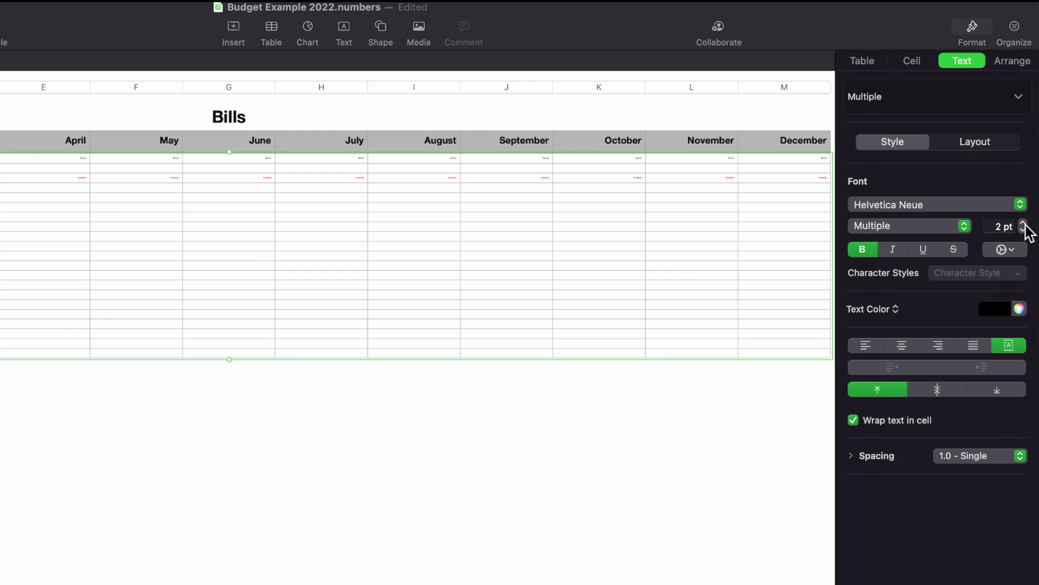
left_click(1023, 223)
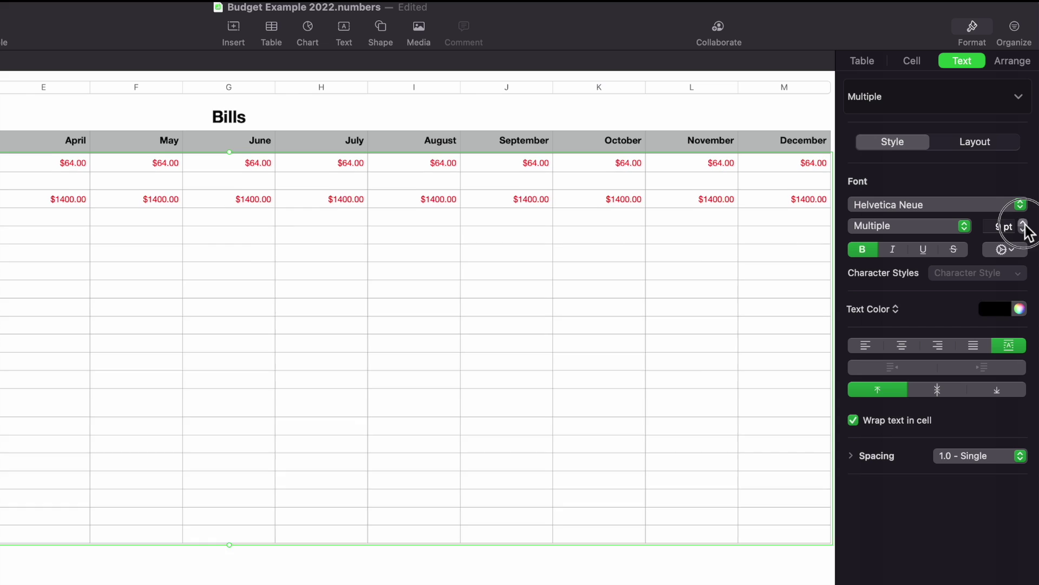
left_click(1023, 223)
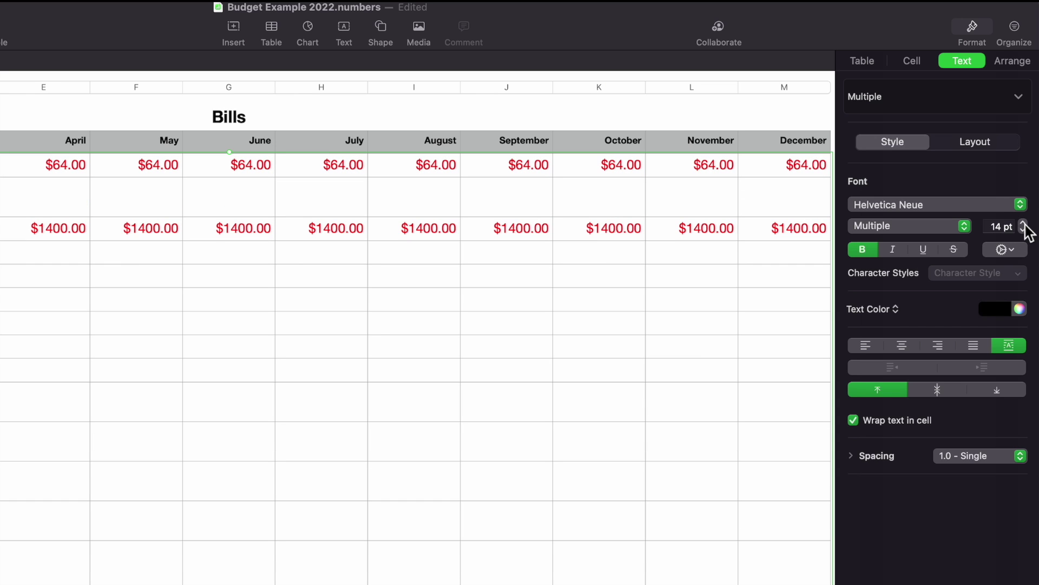
left_click(1024, 229)
left_click(1023, 230)
left_click(1023, 223)
left_click(1023, 223)
left_click(1024, 223)
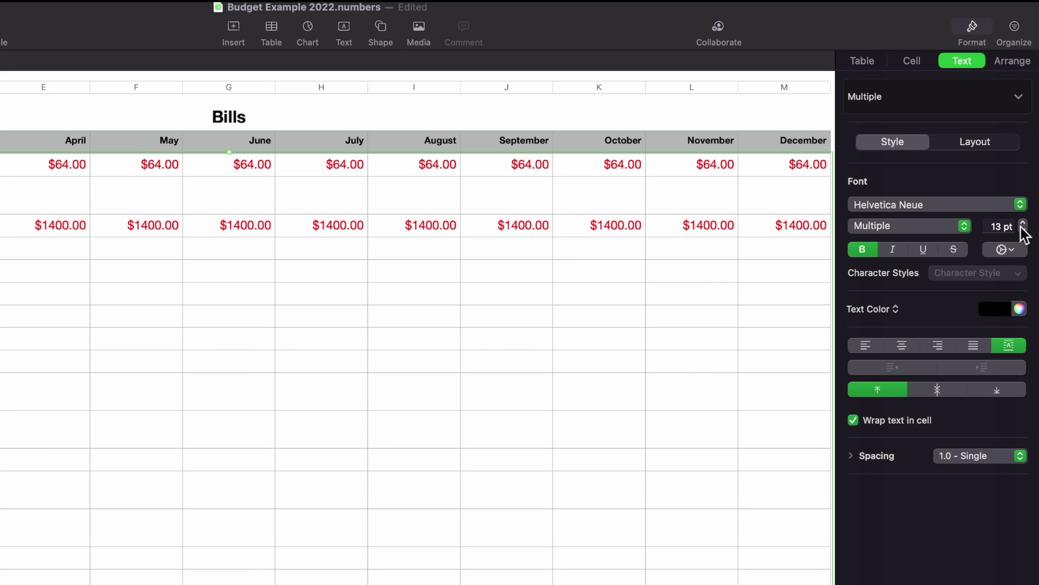
Format the selected Bills rows as US Dollar currency with negative amounts shown in red without a minus sign.
left_click(928, 62)
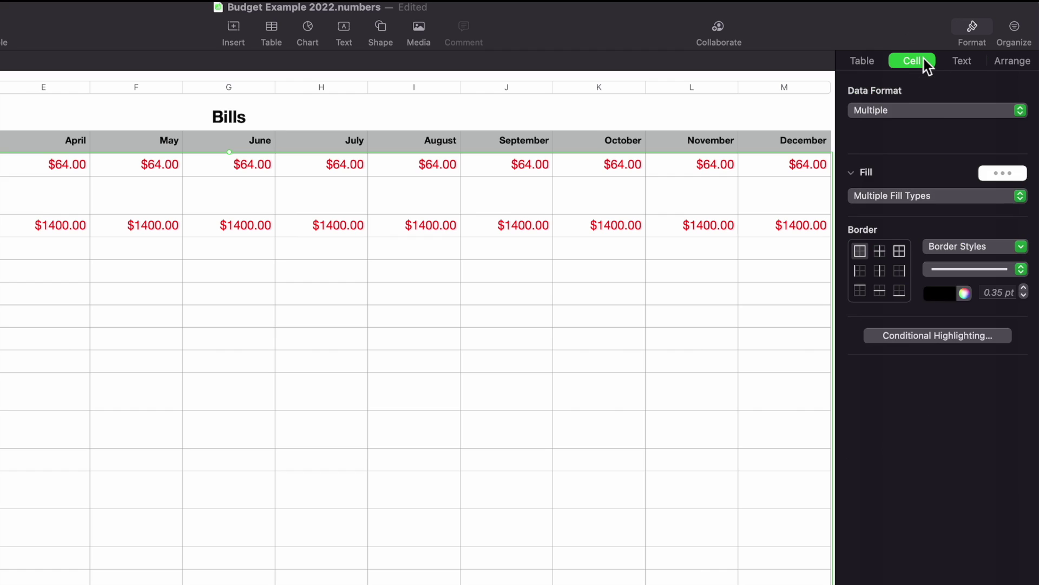
left_click(932, 111)
left_click(907, 155)
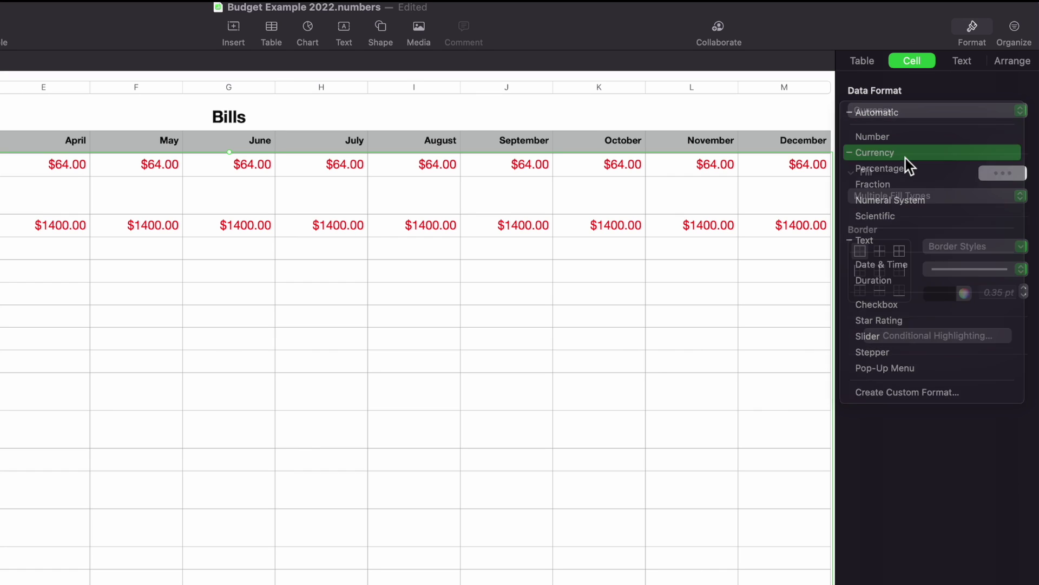
left_click(1016, 132)
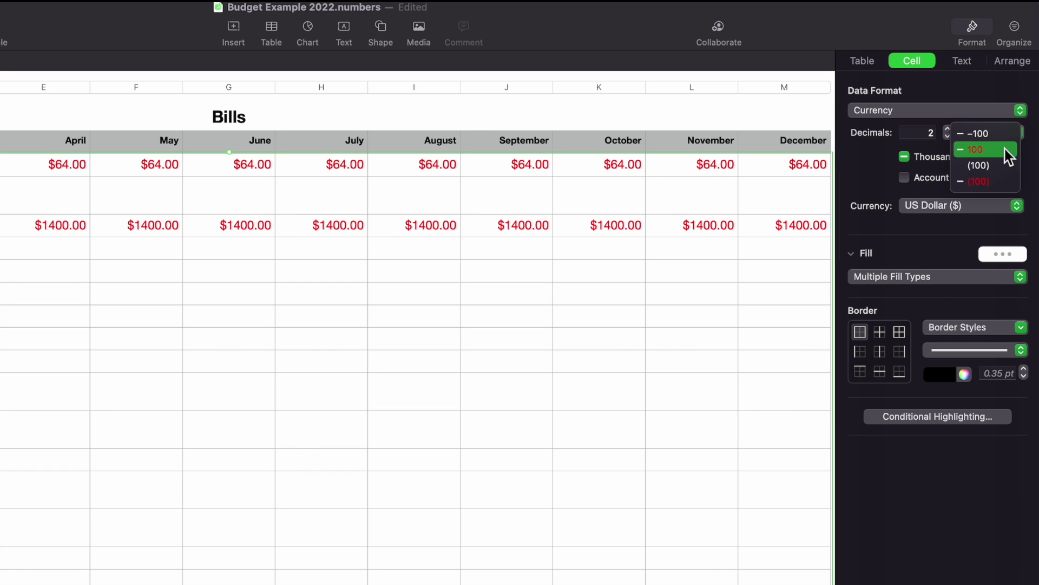
left_click(997, 154)
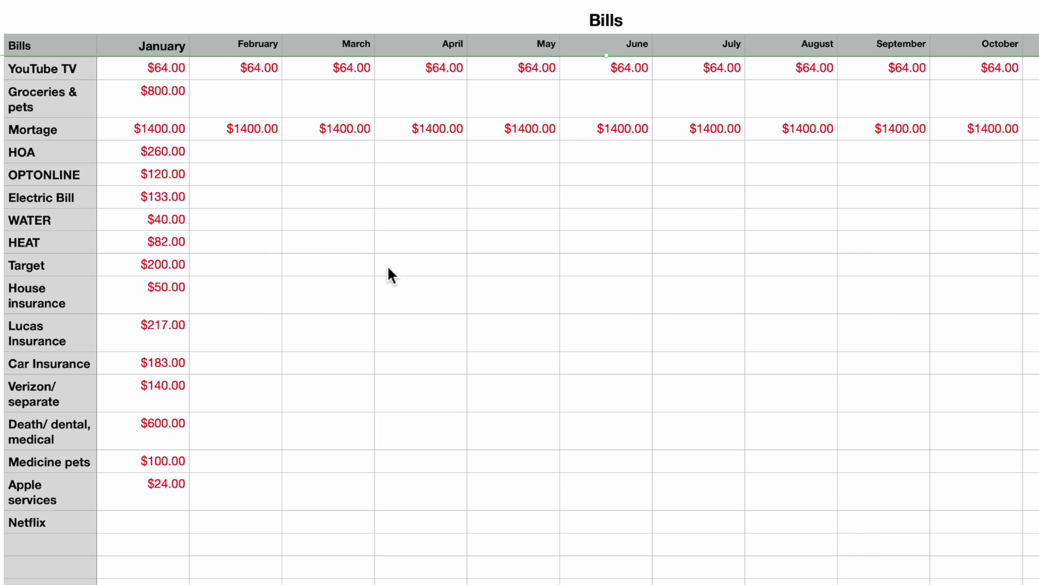
Enter -700 for February and -600 for March in the Groceries & pets row.
left_click(388, 268)
left_click(233, 96)
type("-700")
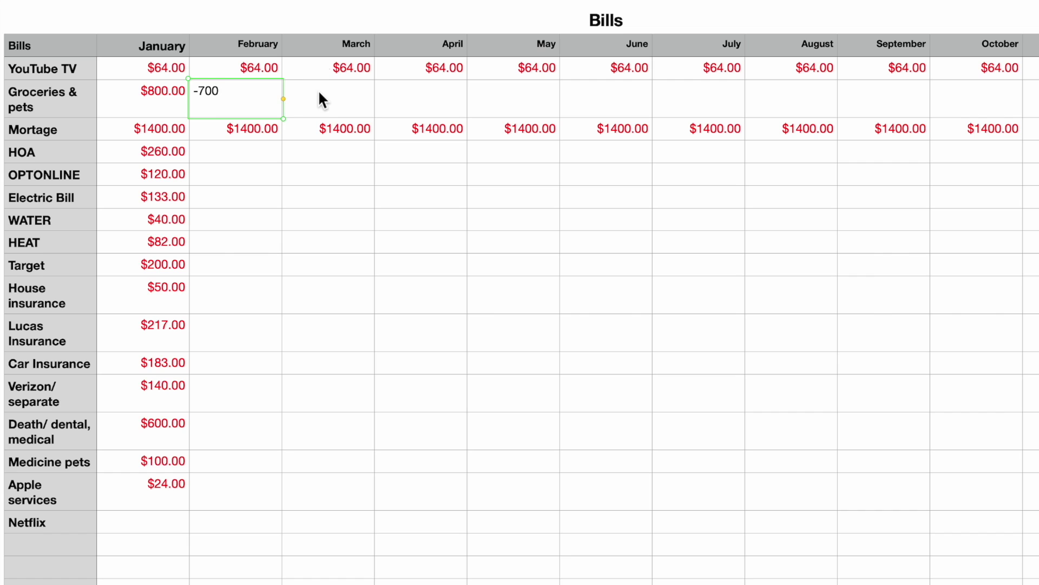
left_click(326, 96)
type("-600")
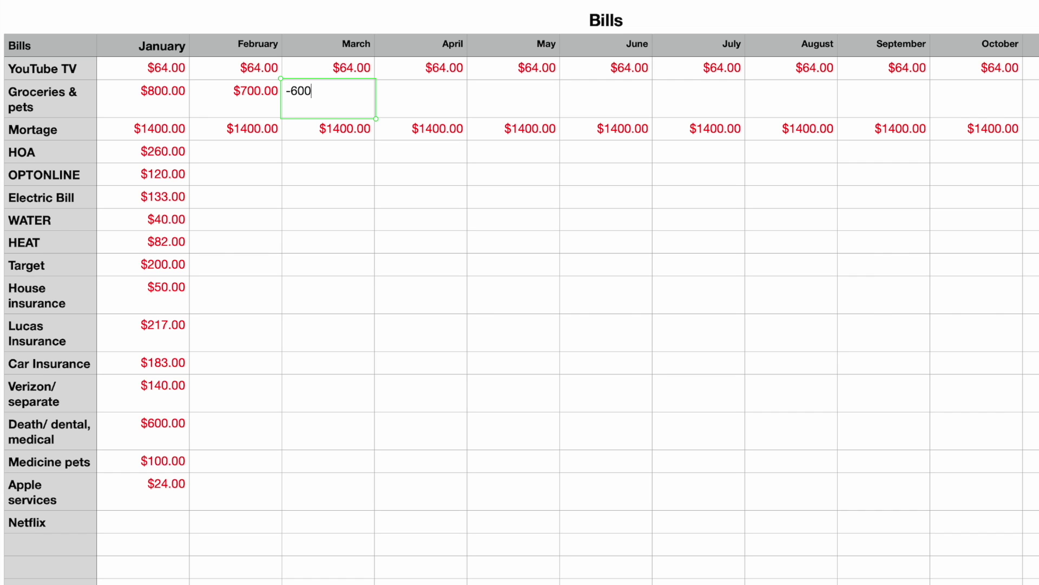
key("Return")
left_click(403, 98)
Autofill the January amounts of HOA, OPTONLINE and Electric Bill across the remaining months.
left_click(139, 154)
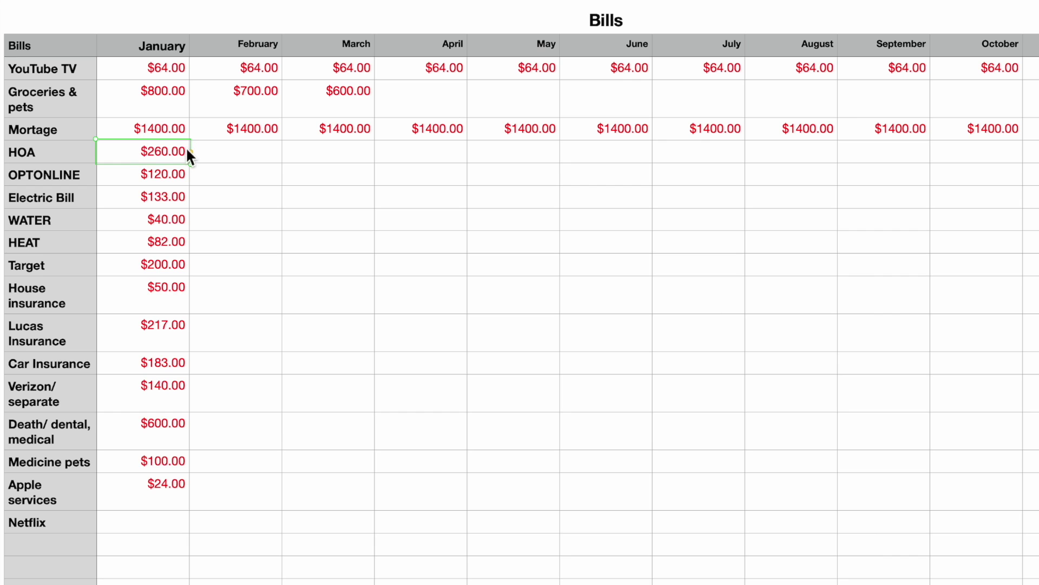
left_click_drag(190, 151, 1031, 155)
left_click(154, 176)
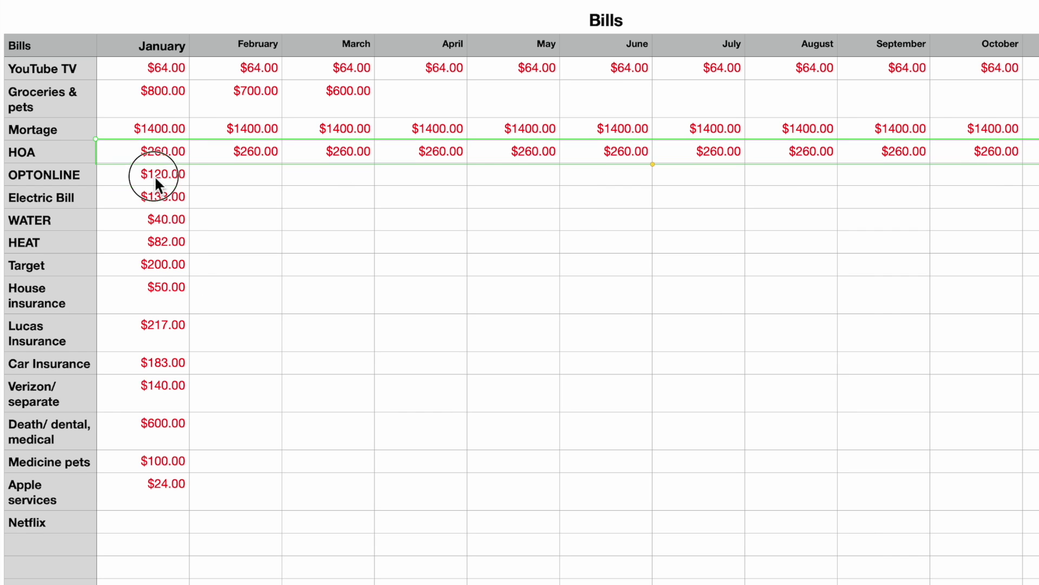
left_click_drag(192, 176, 1031, 174)
left_click(152, 194)
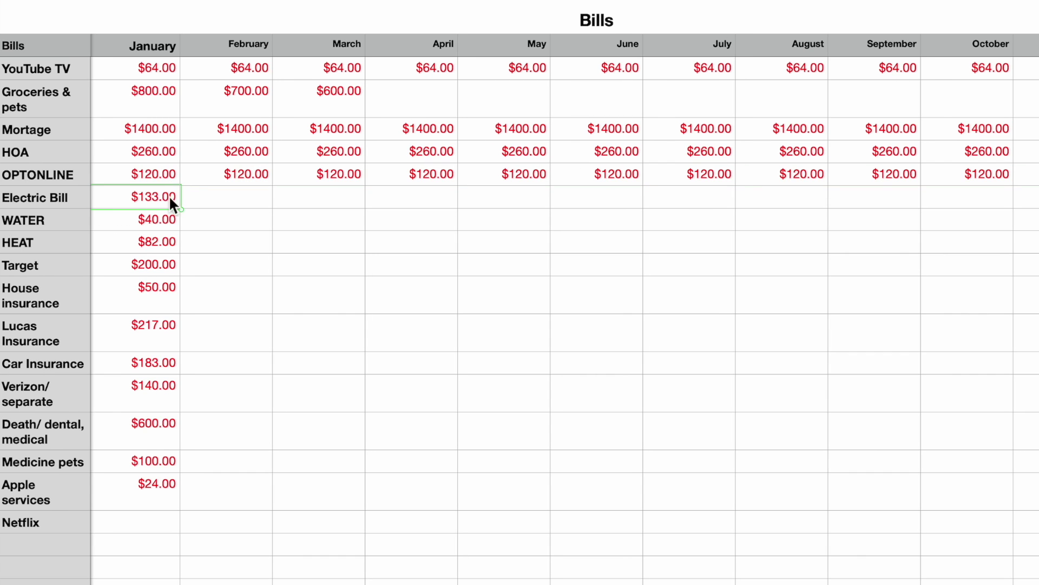
left_click_drag(184, 200, 1031, 178)
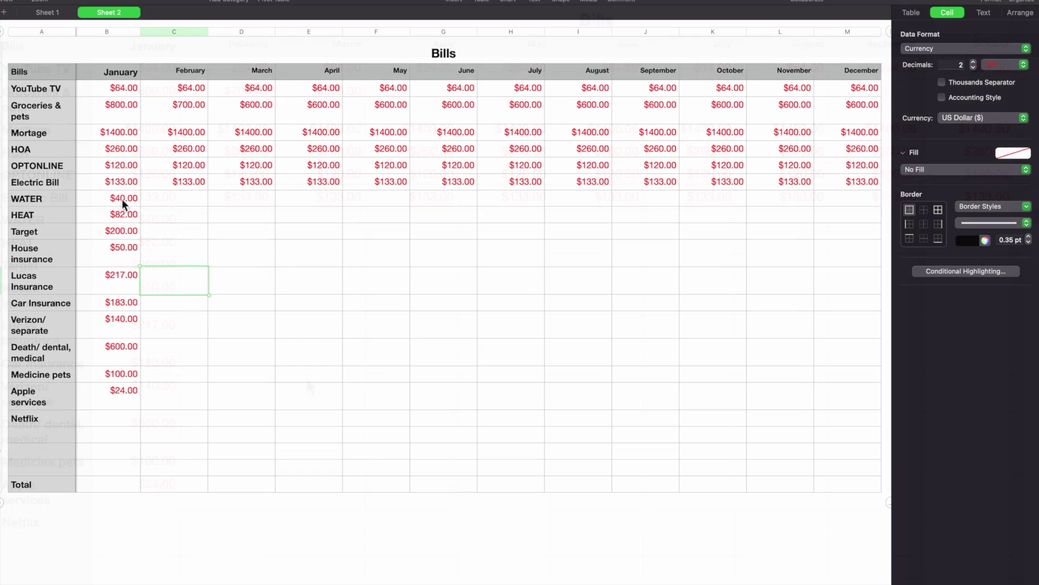
Copy the January amounts from WATER through Apple services and paste them into the month columns through September.
left_click(139, 198)
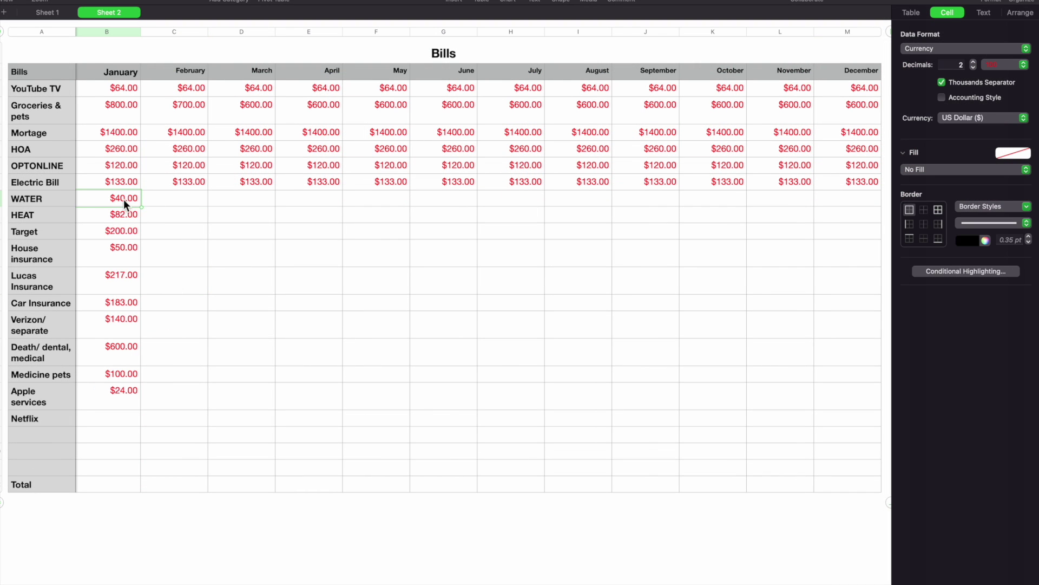
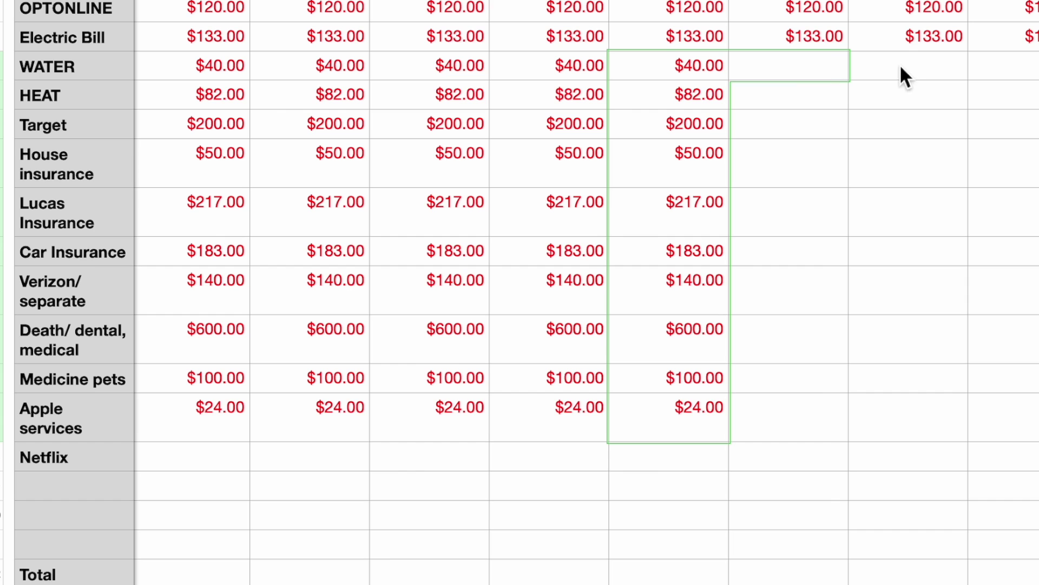
left_click(811, 68)
type("$40.00 $82.00 $200.00 $50.00 $217.00 $183.00 $140.00 $600.00 $100.00 $24.00")
left_click(888, 69)
key("super+v")
left_click(1002, 65)
key("super+v")
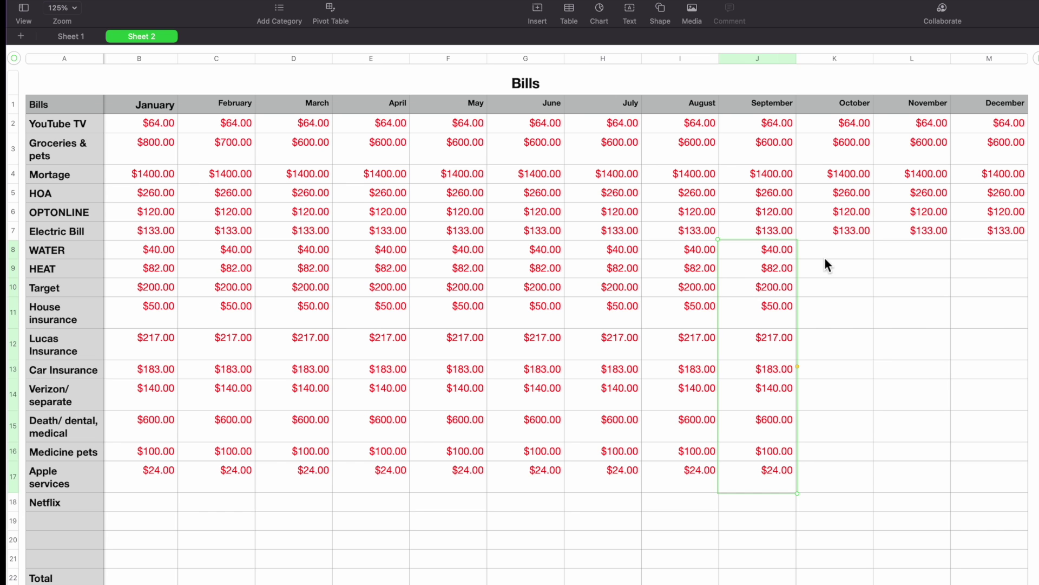
Paste the copied WATER through Apple services amounts into October, November and December.
left_click(827, 258)
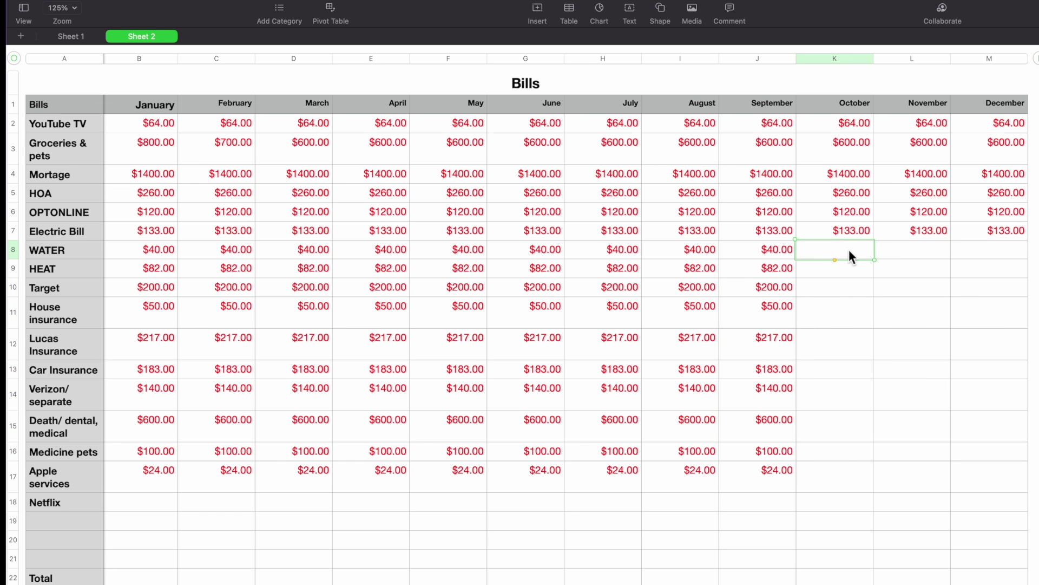
key("super+v")
left_click(899, 252)
key("super+v")
left_click(997, 253)
key("super+v")
Enter $14 as the March amount for Netflix.
left_click(172, 509)
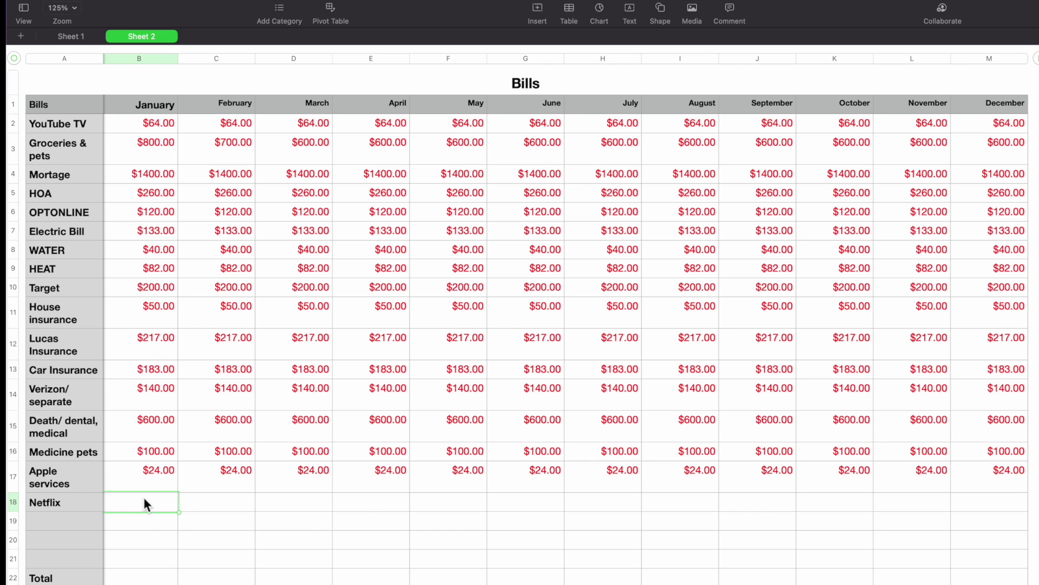
left_click(300, 492)
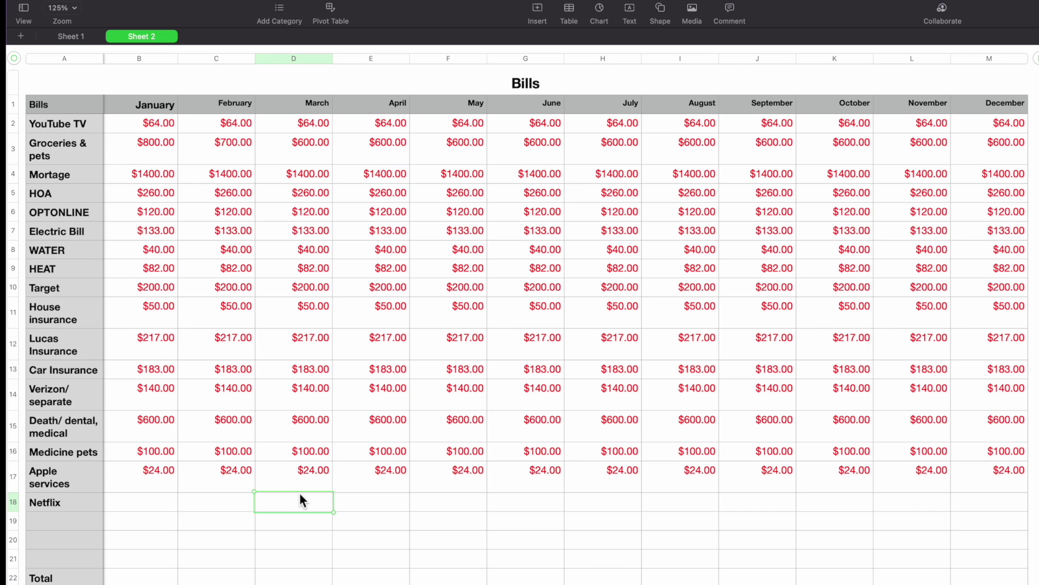
type("$14")
left_click(345, 518)
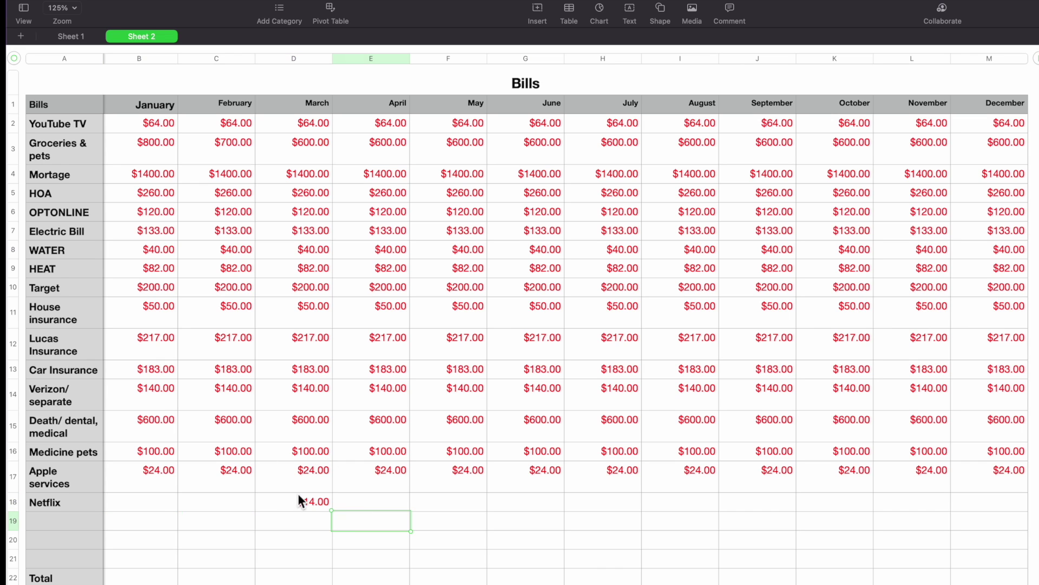
left_click(363, 505)
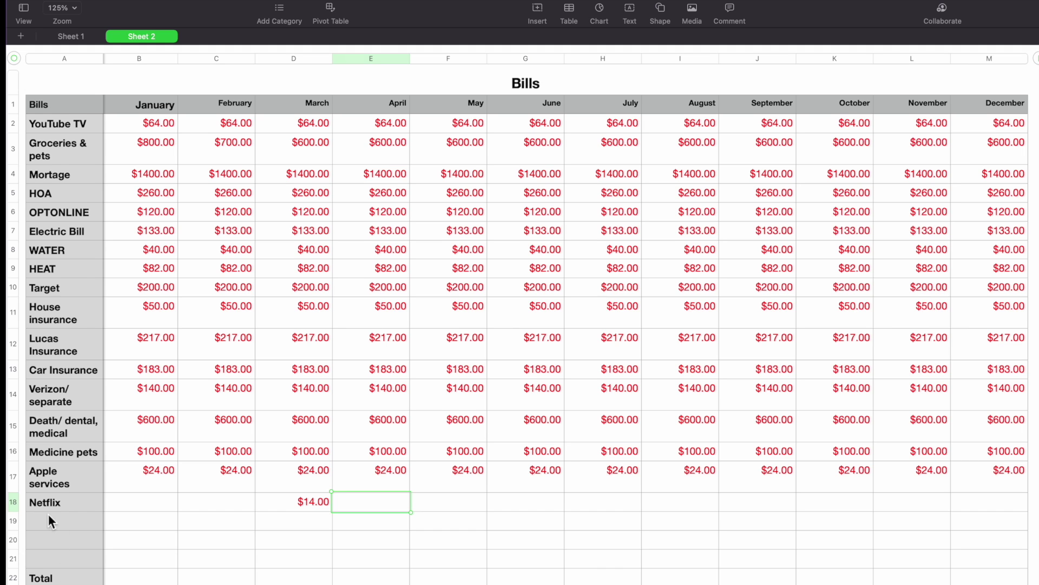
Insert a row directly above the Total row and label it Medicine.
left_click(20, 558)
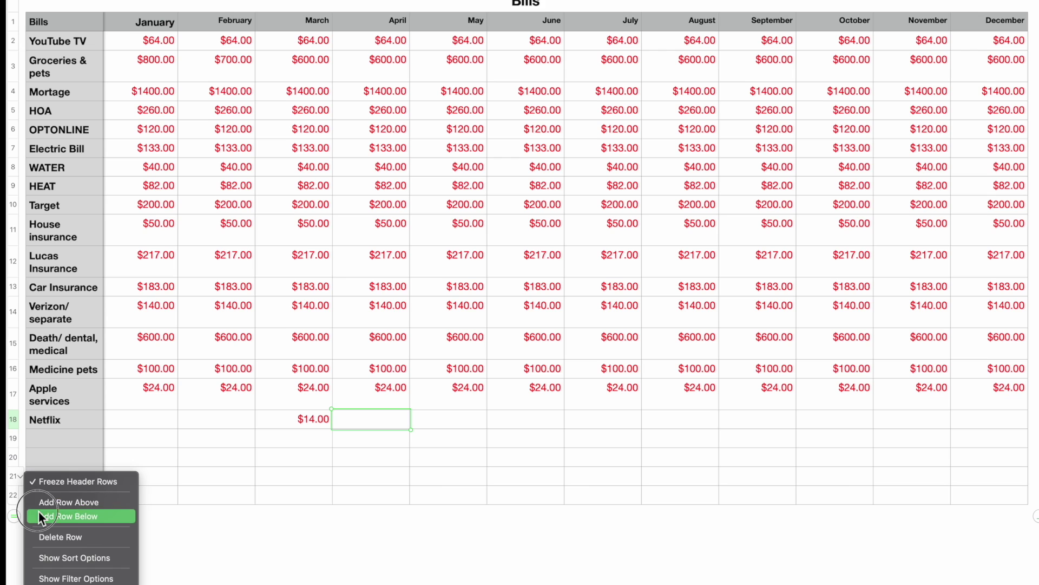
left_click(70, 516)
left_click(46, 494)
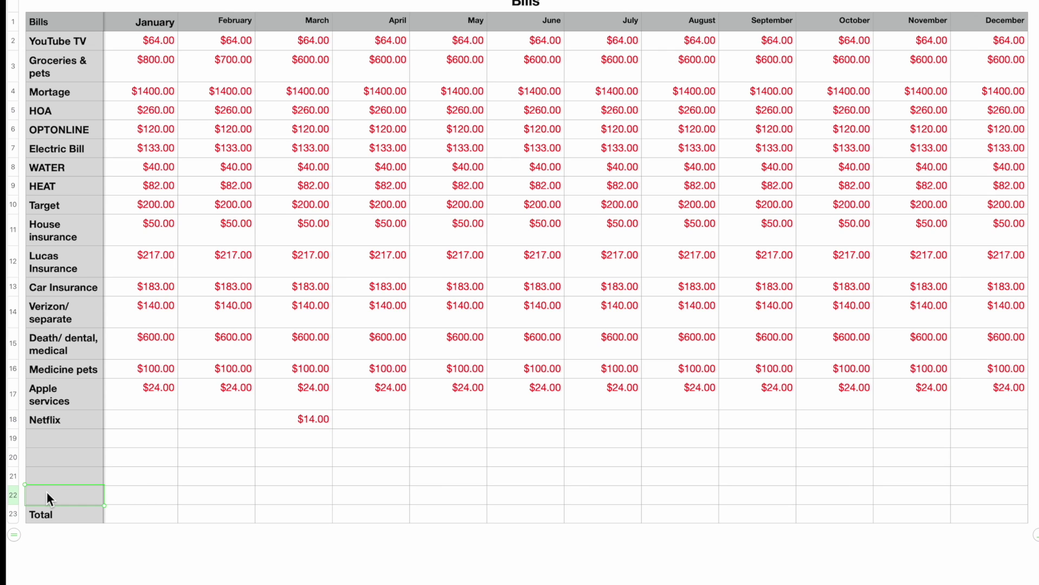
type("Medicine")
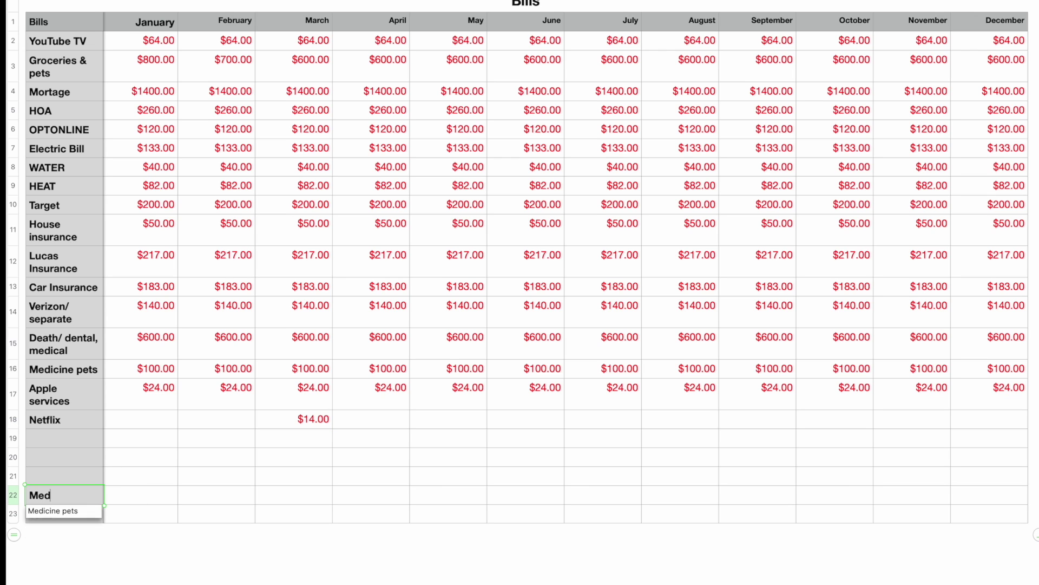
Enter $90 as the January amount for Medicine.
left_click(152, 495)
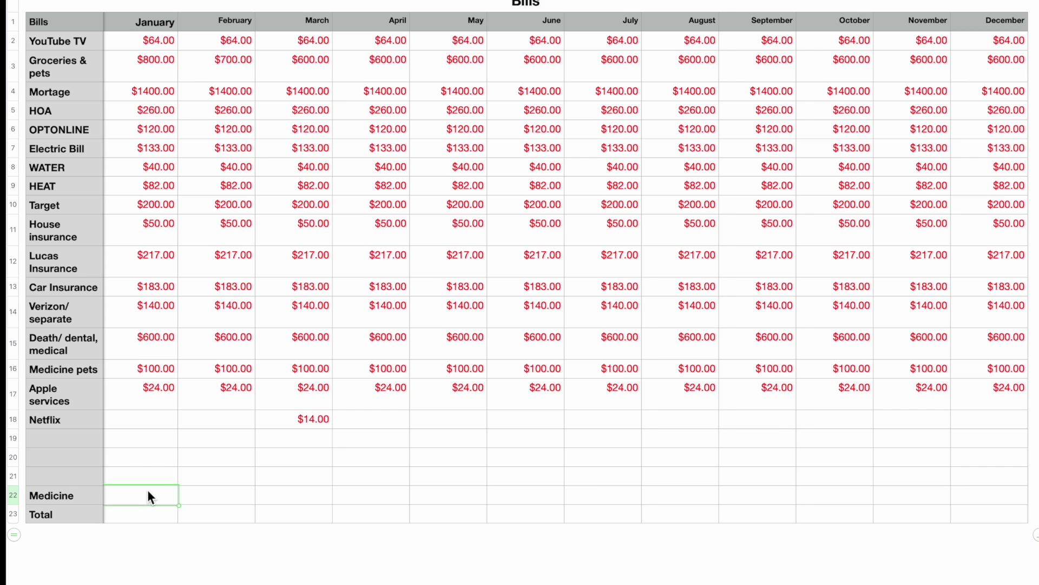
type("90")
left_click(160, 477)
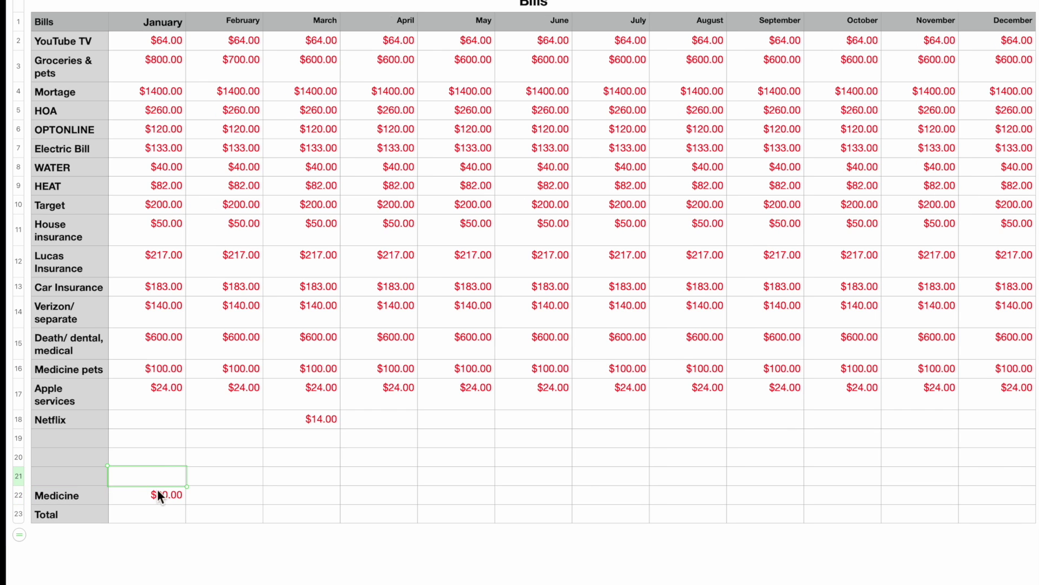
Enter $90 as the February amount for Medicine.
double_click(53, 480)
left_click(25, 475)
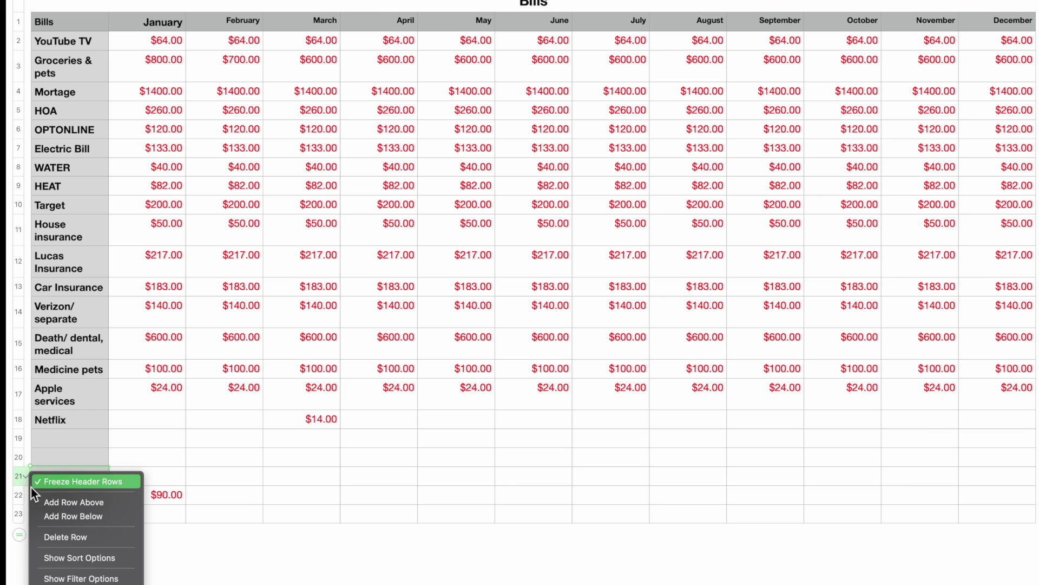
left_click(246, 499)
left_click(241, 497)
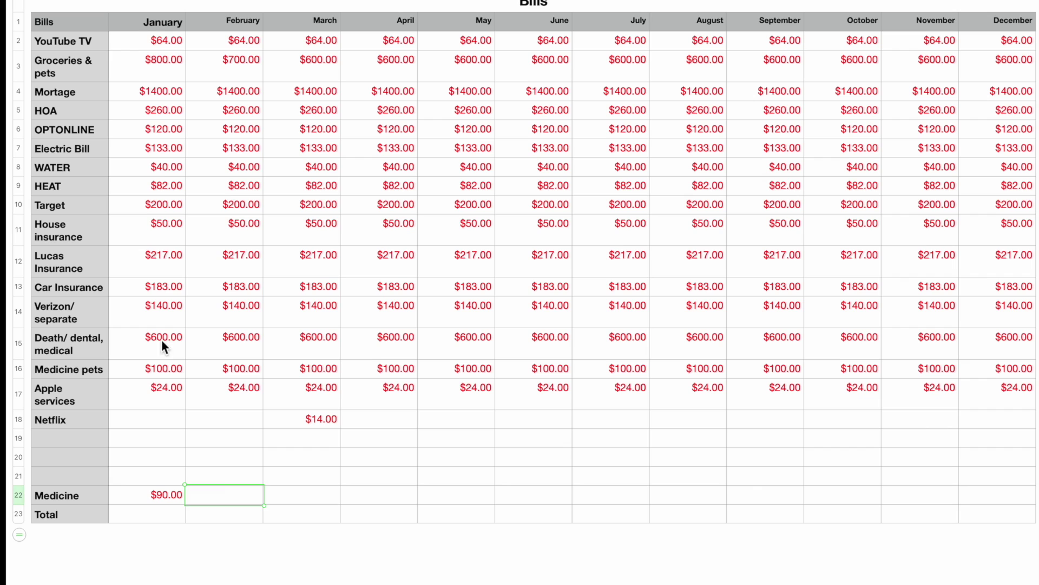
type("90")
key("Up")
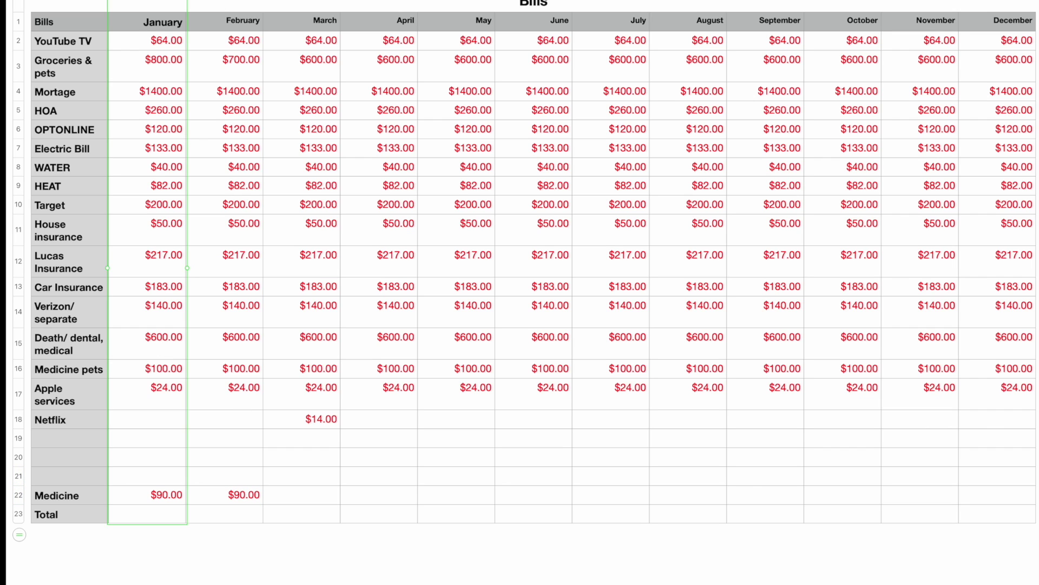
left_click(302, 6)
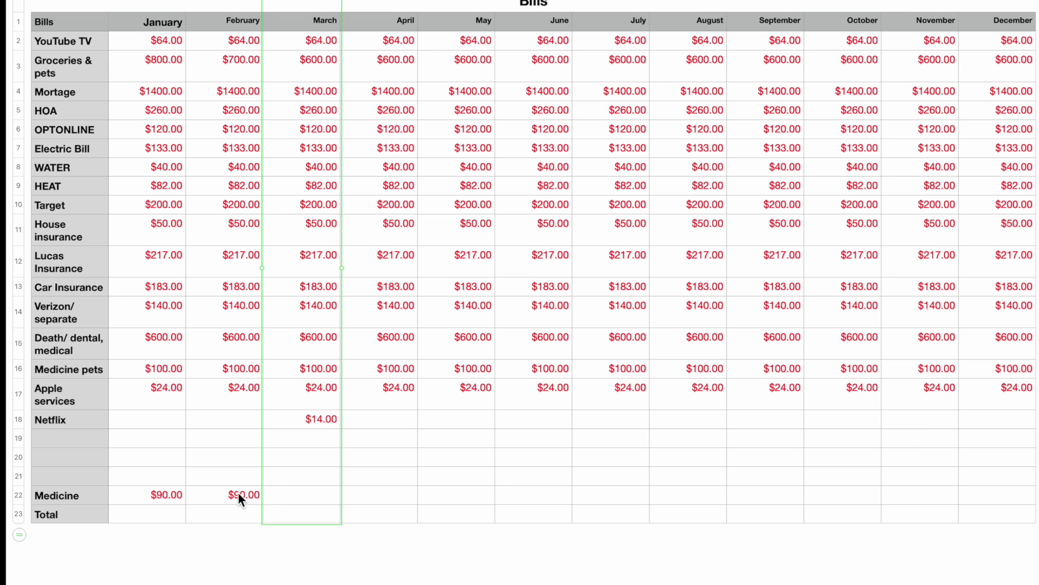
Add a SUM formula over B2:B22 in the January cell of the Total row.
left_click(157, 512)
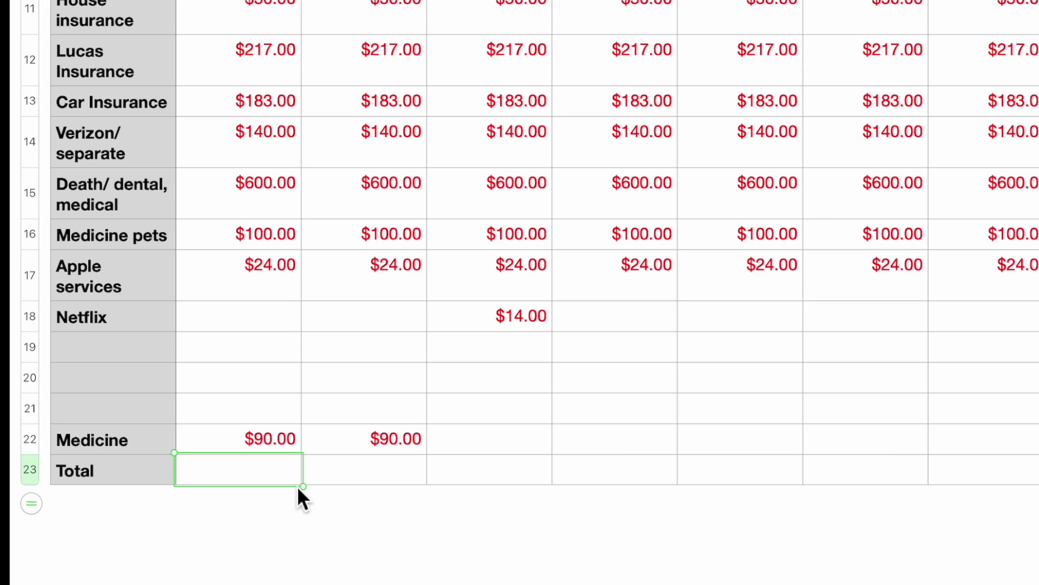
key("equal")
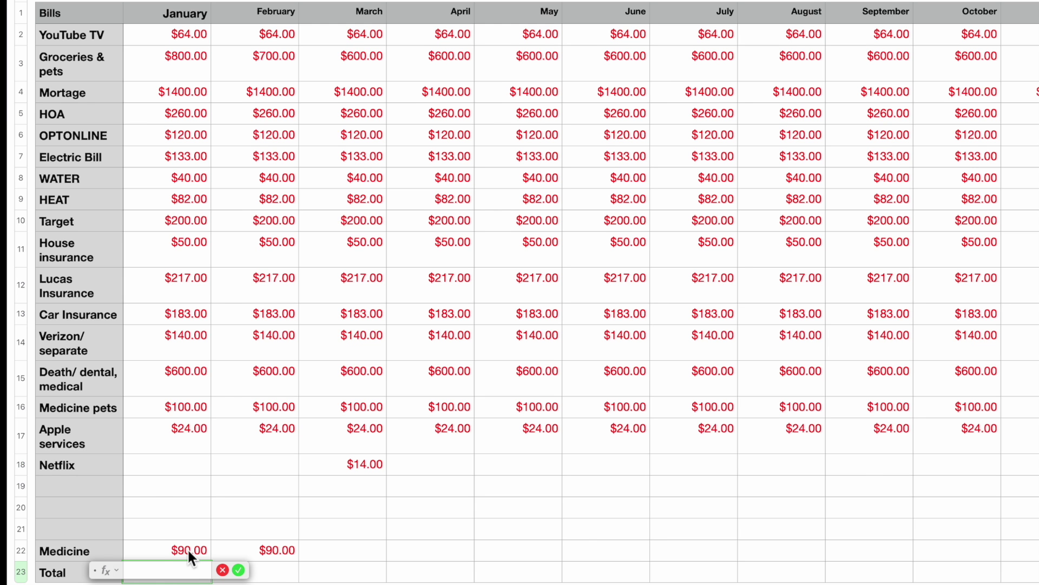
left_click_drag(267, 436, 270, 312)
left_click_drag(190, 467, 167, 32)
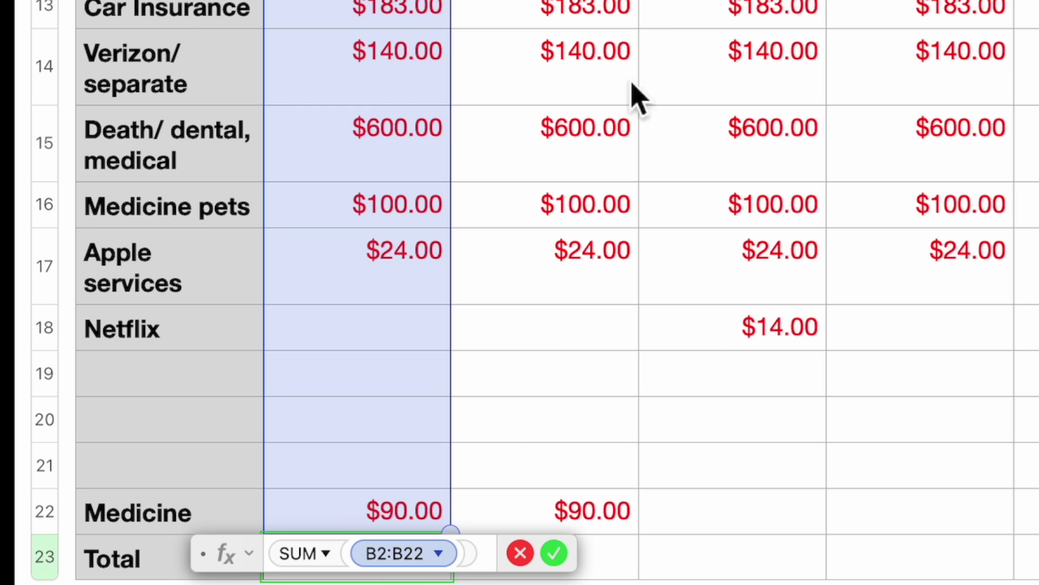
left_click(555, 554)
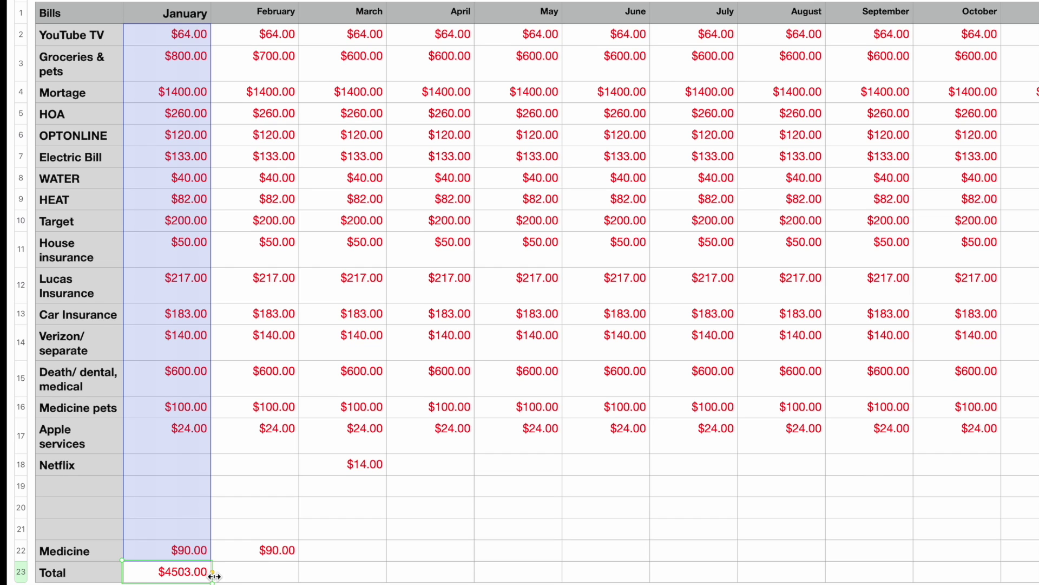
Fill the January total formula across the Total row through December.
left_click_drag(214, 575, 1037, 572)
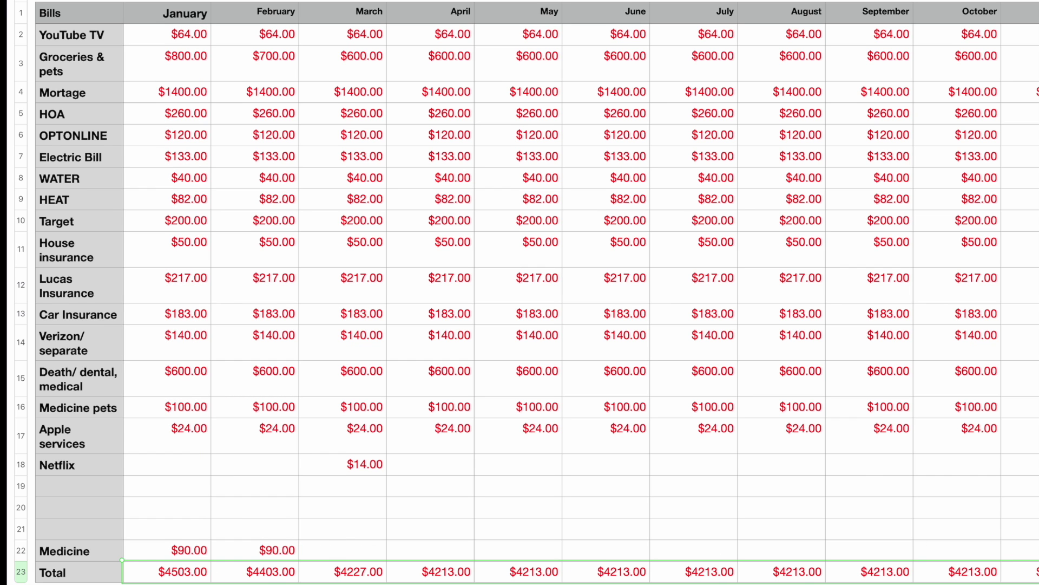
scroll(520, 292, "down", 2)
scroll(519, 292, "up", 2)
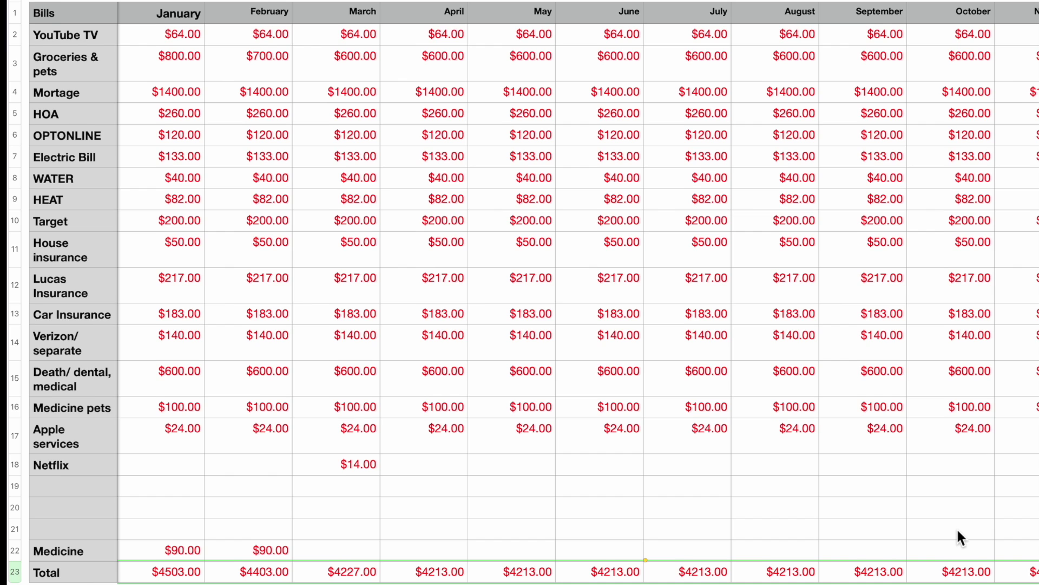
Insert a new table with a header row and header column below the Bills table and extend it to column M.
scroll(956, 527, "down", 5)
left_click(542, 19)
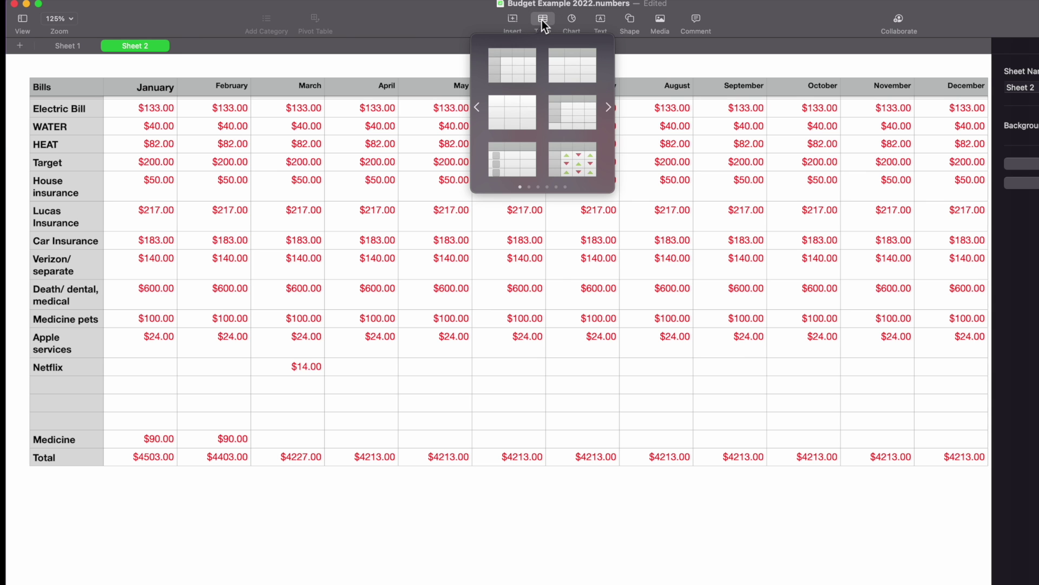
left_click(519, 67)
left_click_drag(409, 492, 986, 506)
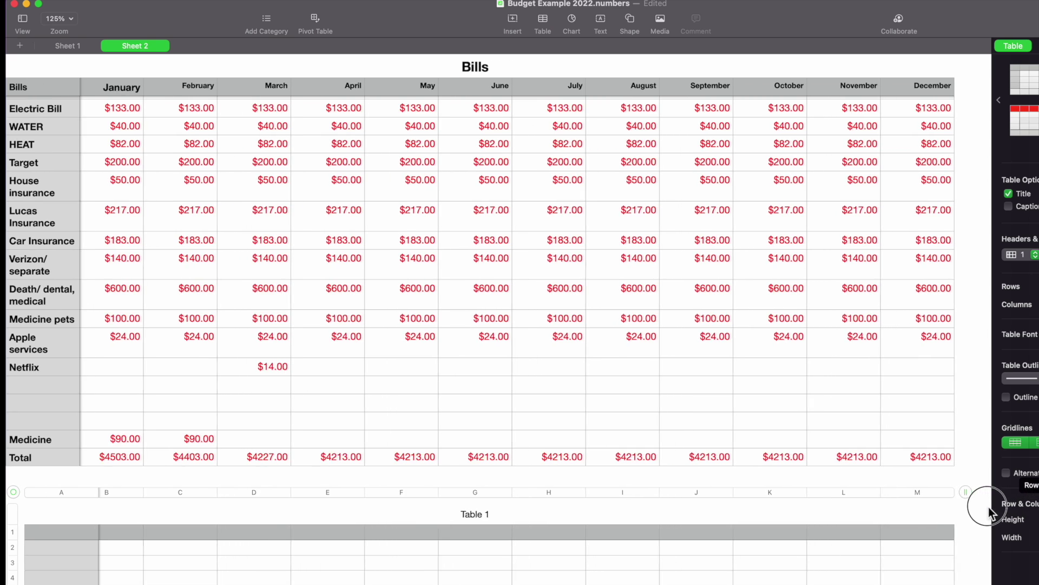
scroll(447, 292, "up", 2)
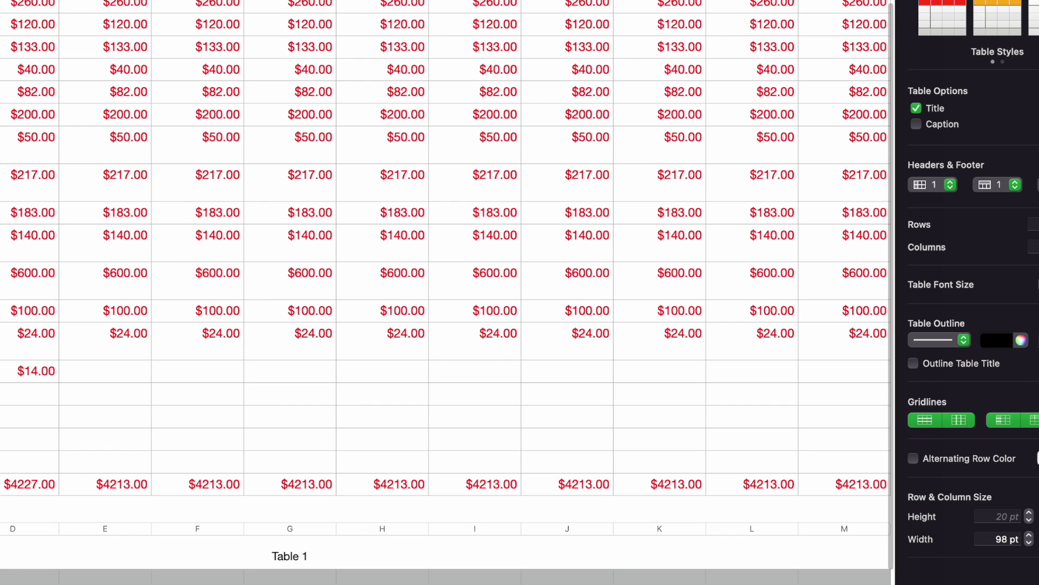
Title the new table Income and apply the Heading paragraph style to match the Bills title.
left_click(301, 563)
type("Income")
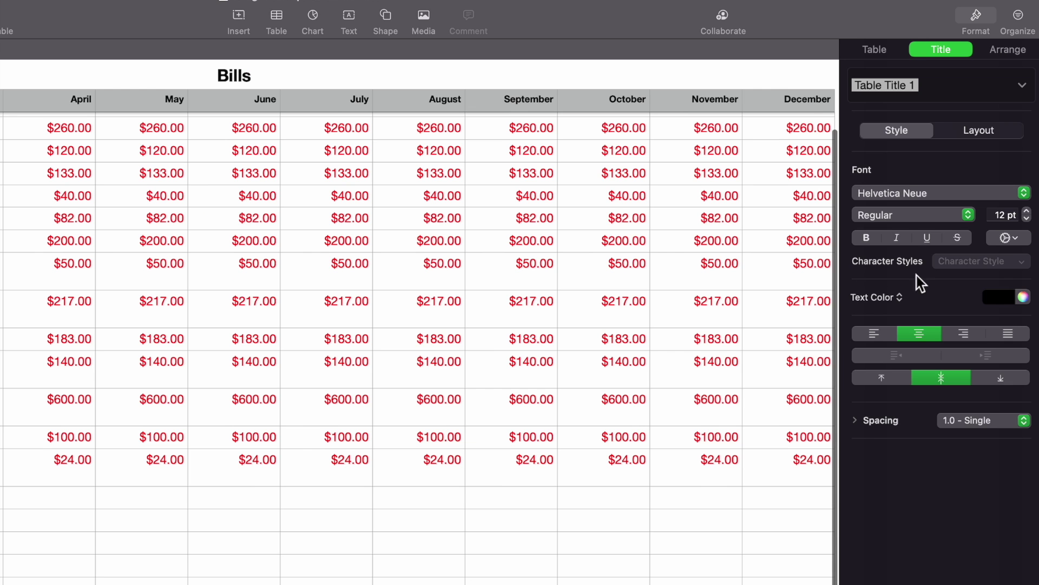
left_click(1022, 87)
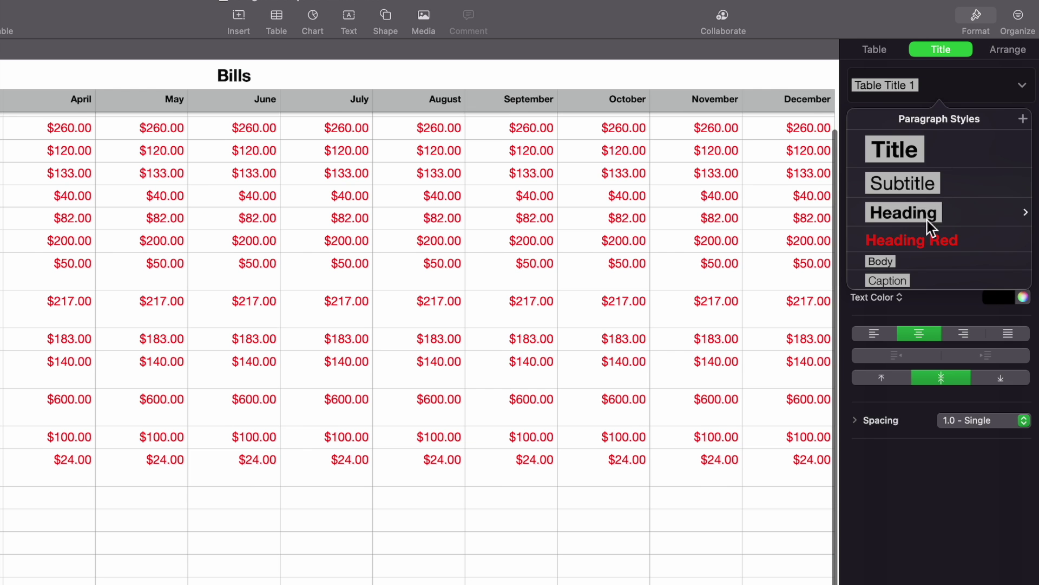
left_click(930, 212)
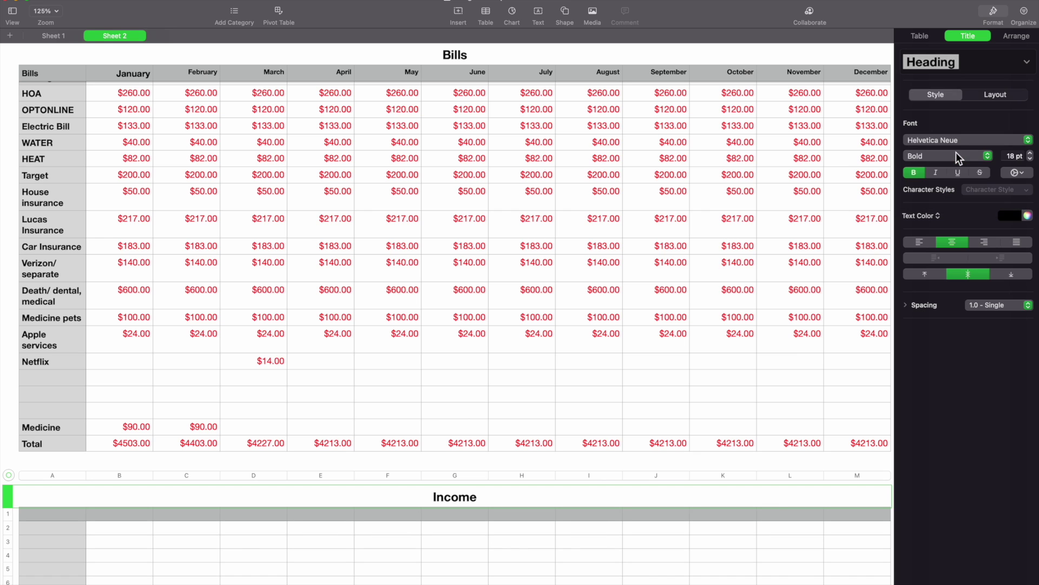
left_click(453, 53)
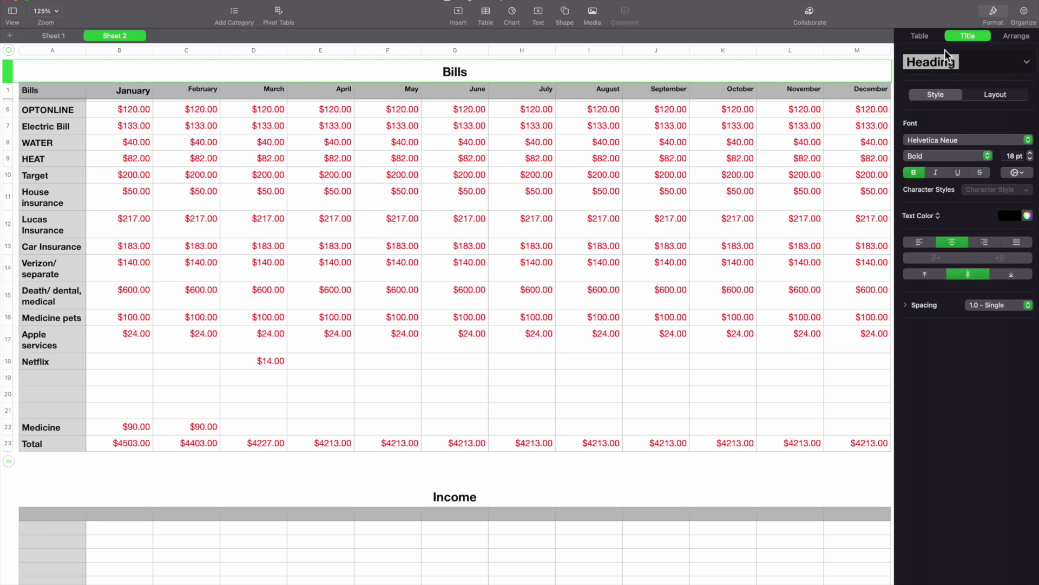
Label the first three Income rows with the two earners' first names and Video Business.
scroll(521, 392, "down", 3)
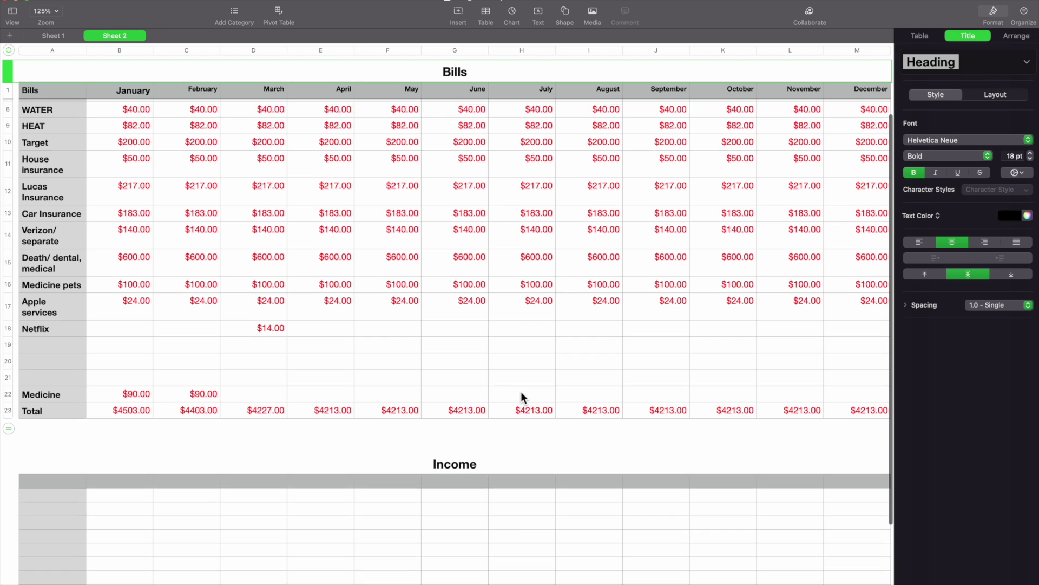
left_click(59, 467)
type("Tara")
left_click(50, 479)
type("Will")
left_click(48, 501)
type("Video Business")
Enter 1400, 3000 and 2000 in column B for the three income sources.
left_click(115, 466)
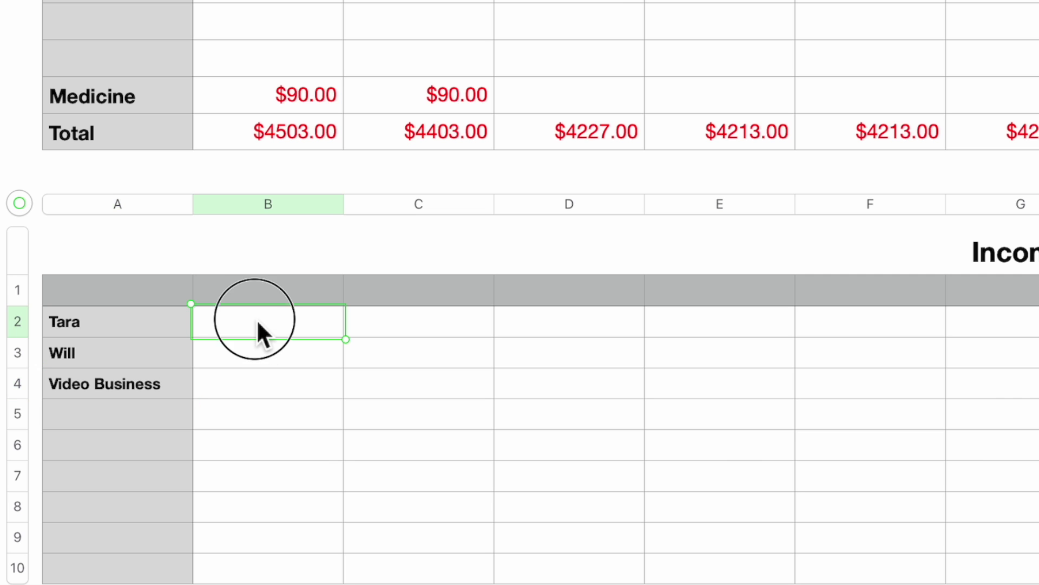
type("1400")
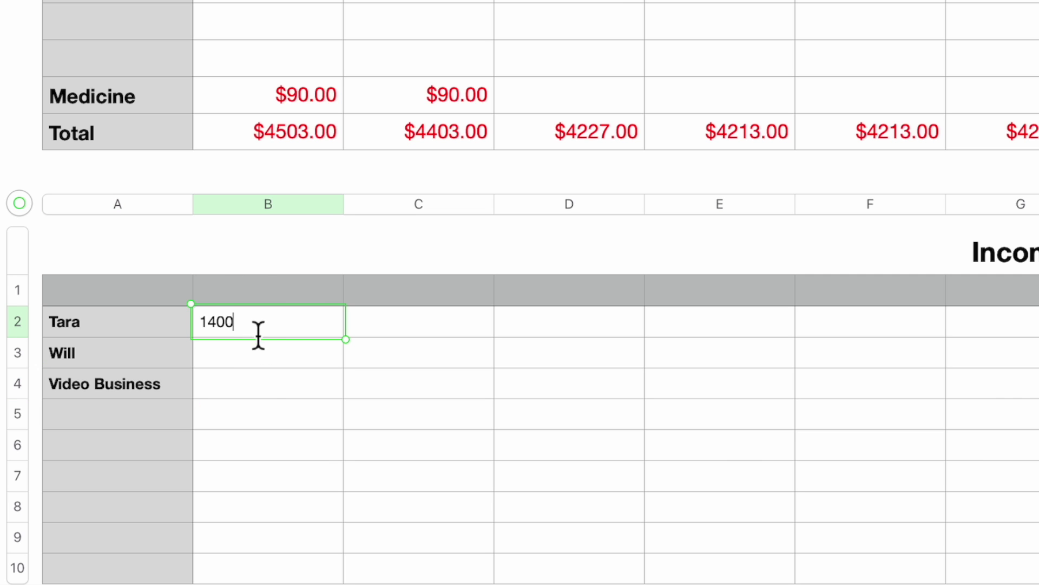
key("Return")
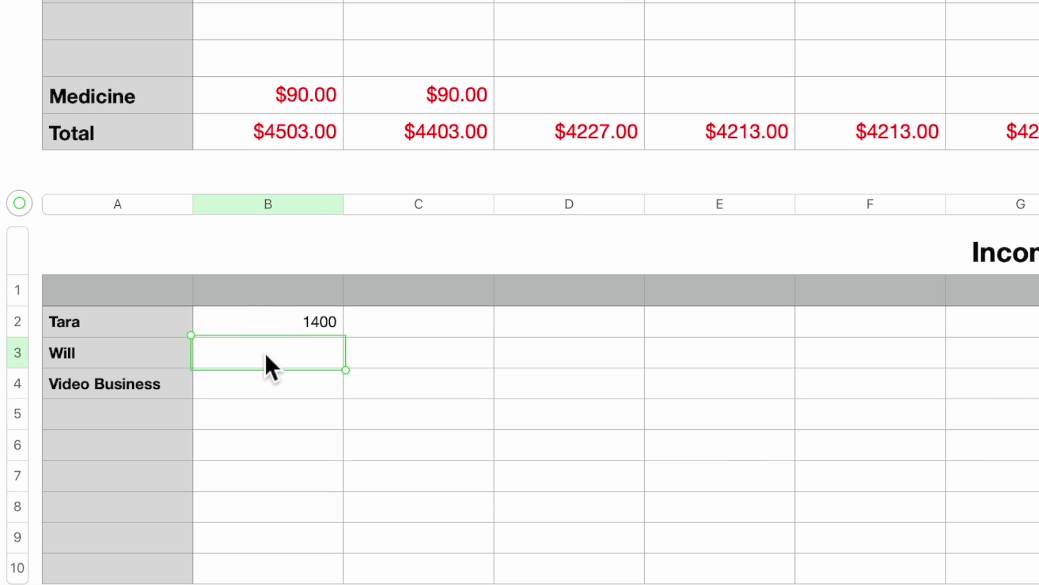
type("3000")
key("Return")
type("2000")
left_click(270, 402)
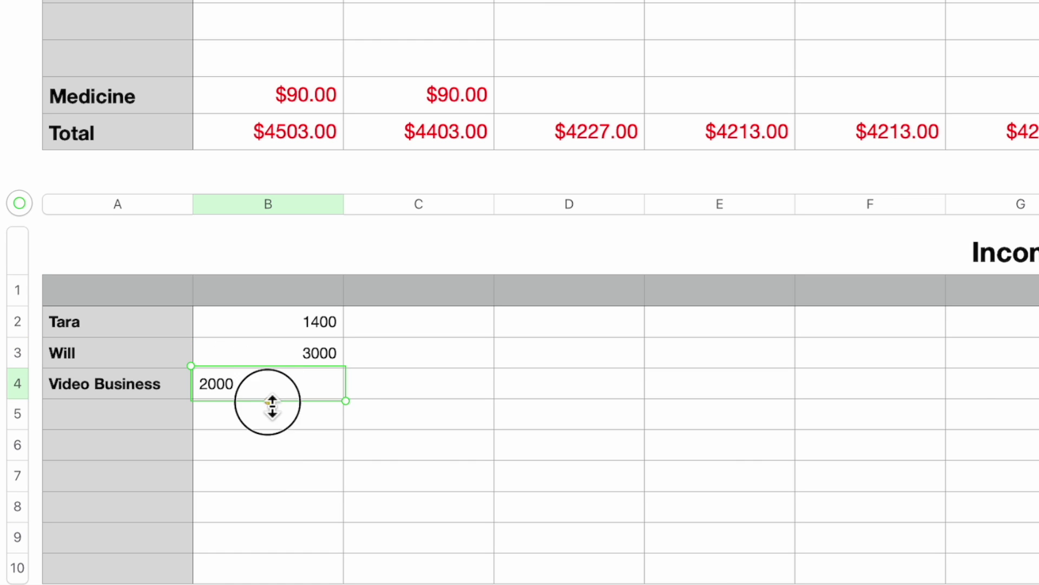
Enter 100 in column C and 2000 in column D of the Video Business row.
left_click(360, 385)
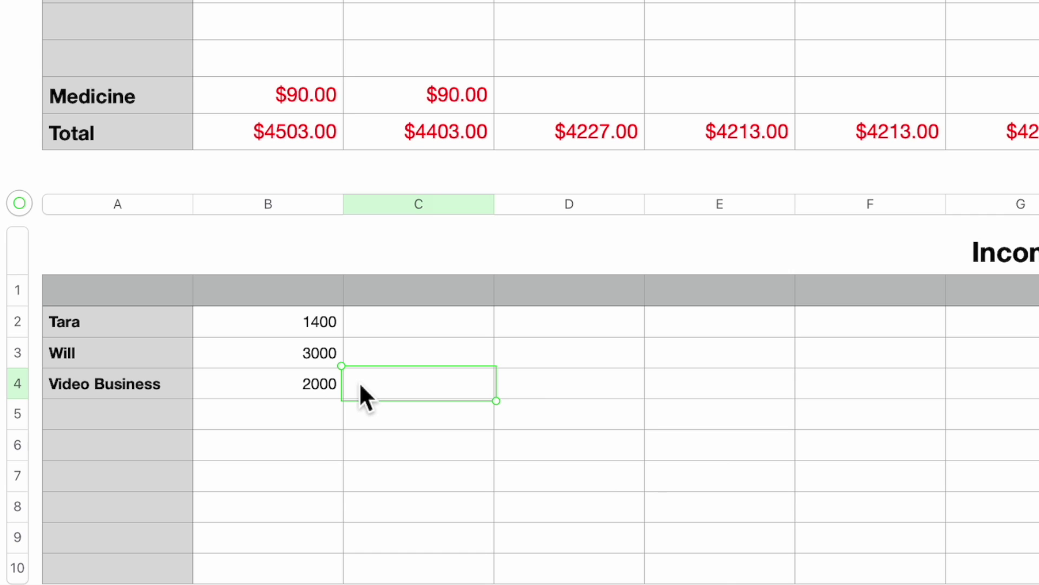
type("100")
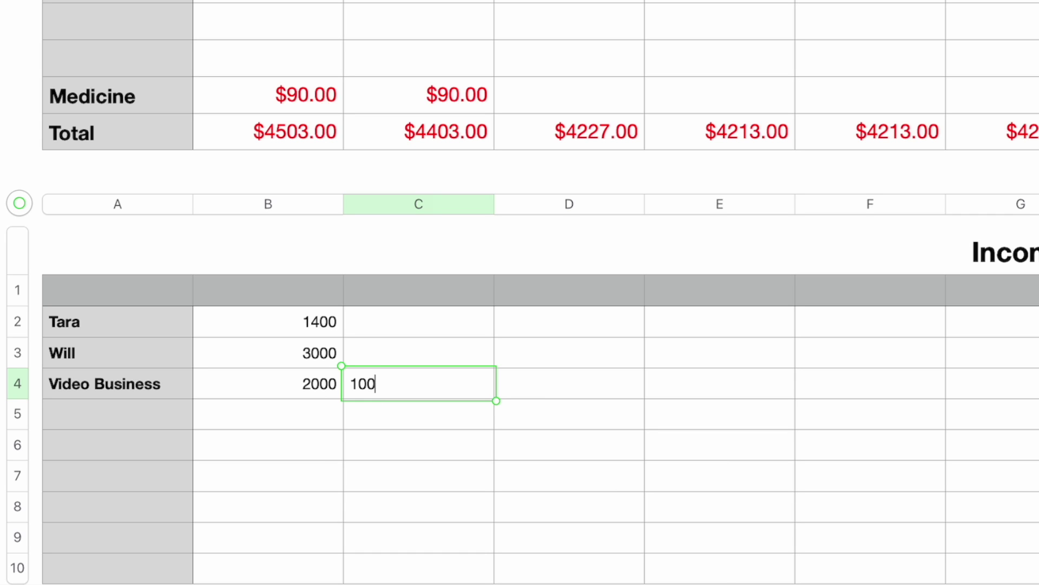
left_click(584, 384)
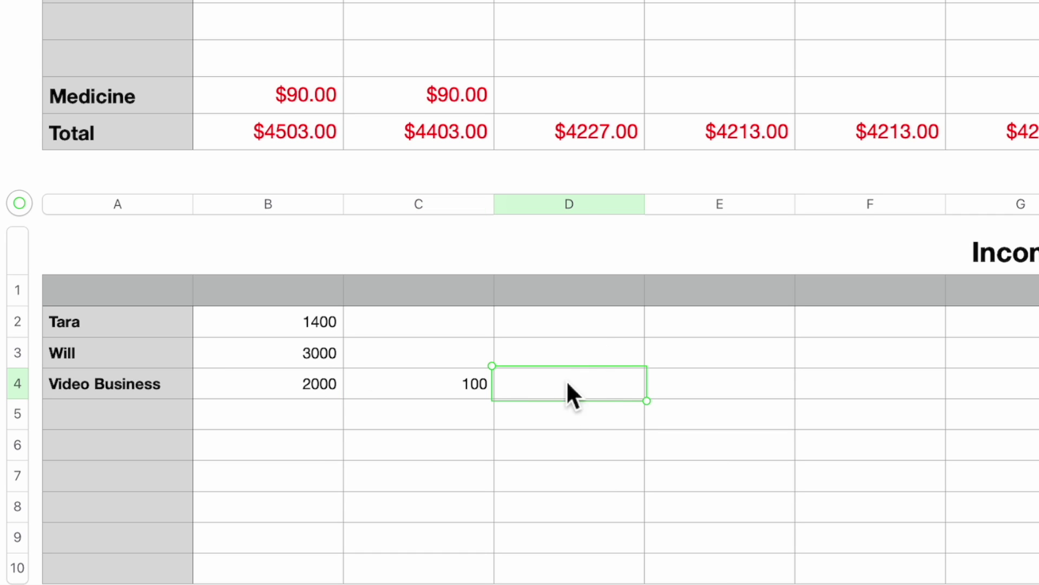
type("2000")
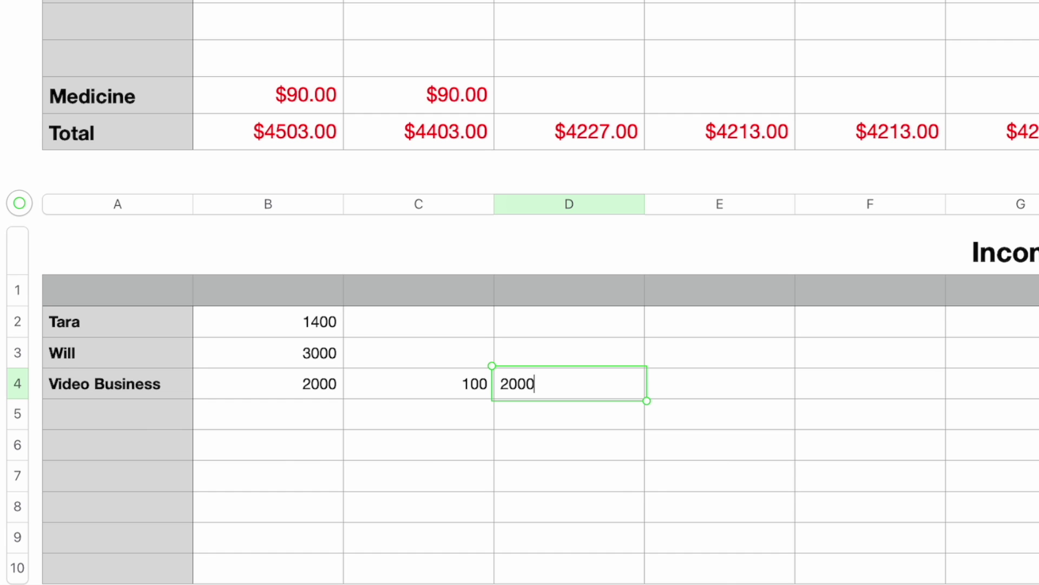
Set the font size of Income columns B through M to 13 pt.
left_click(269, 293)
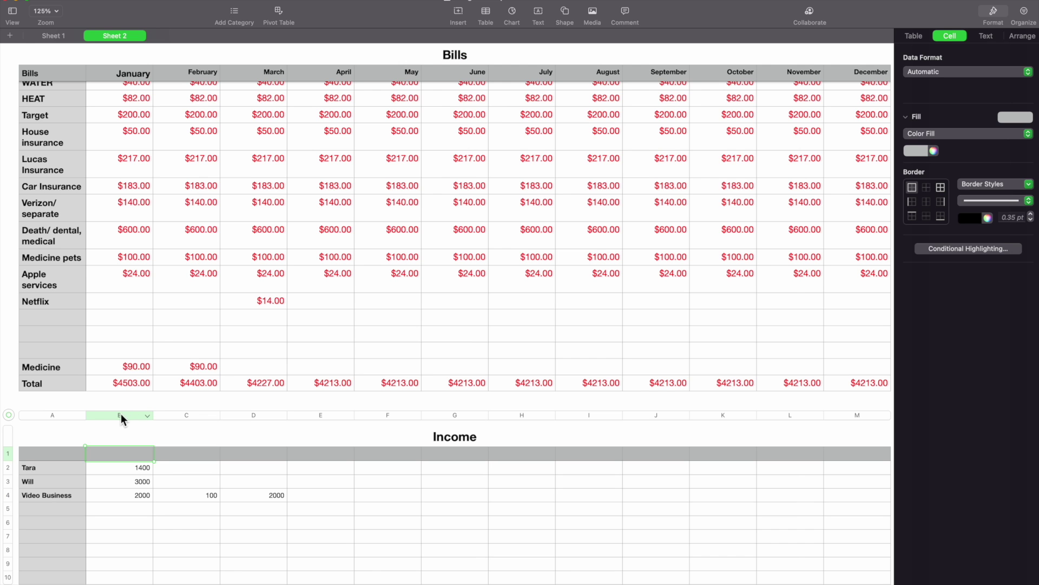
left_click(258, 204)
scroll(119, 414, "right", 3)
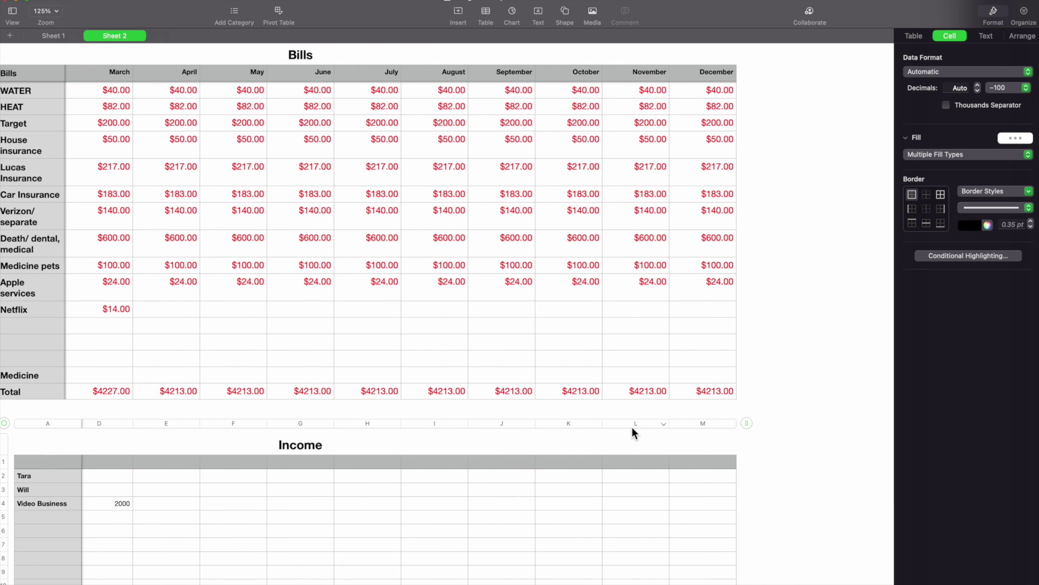
left_click(693, 424, "shift")
scroll(693, 424, "left", 3)
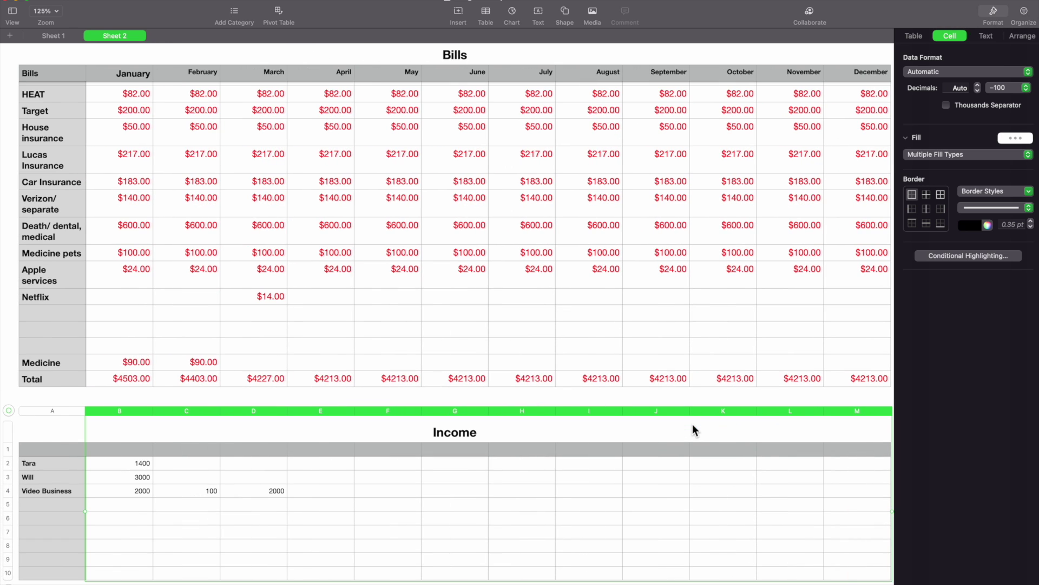
left_click(983, 36)
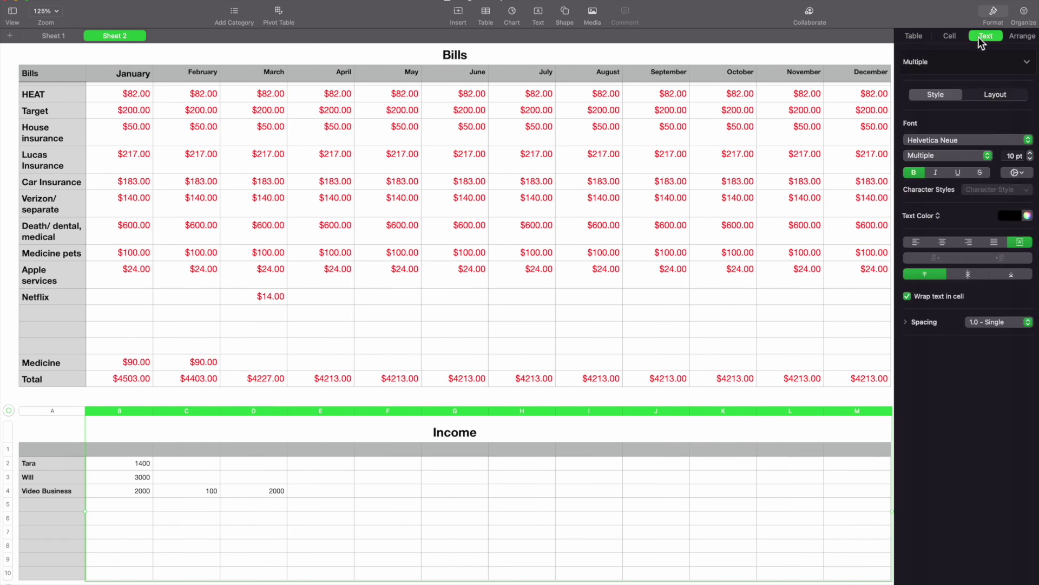
left_click(1030, 154)
left_click(1030, 153)
left_click(1030, 153)
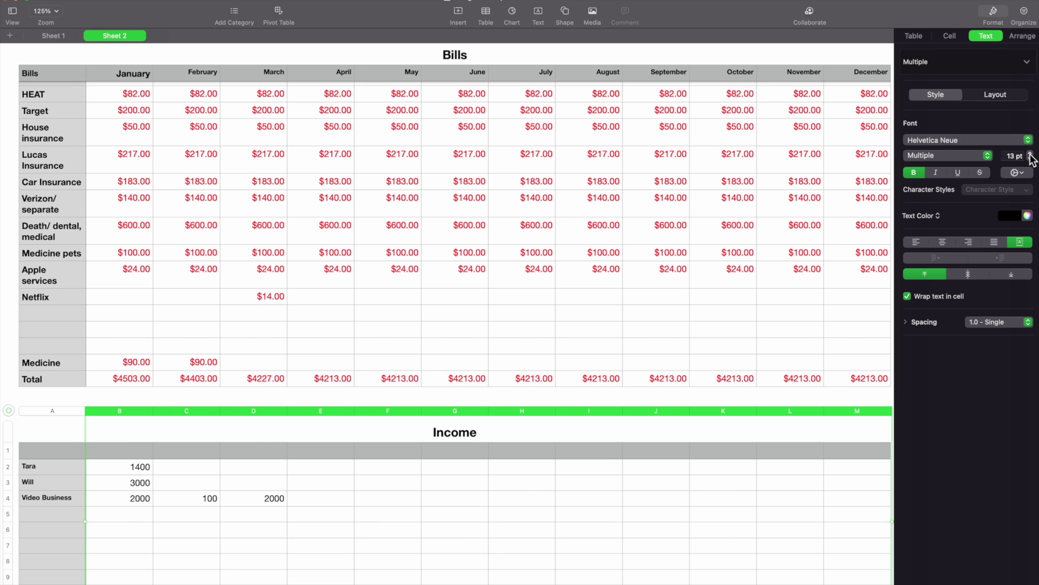
Change the data format of Income columns B through M to Currency.
left_click(950, 37)
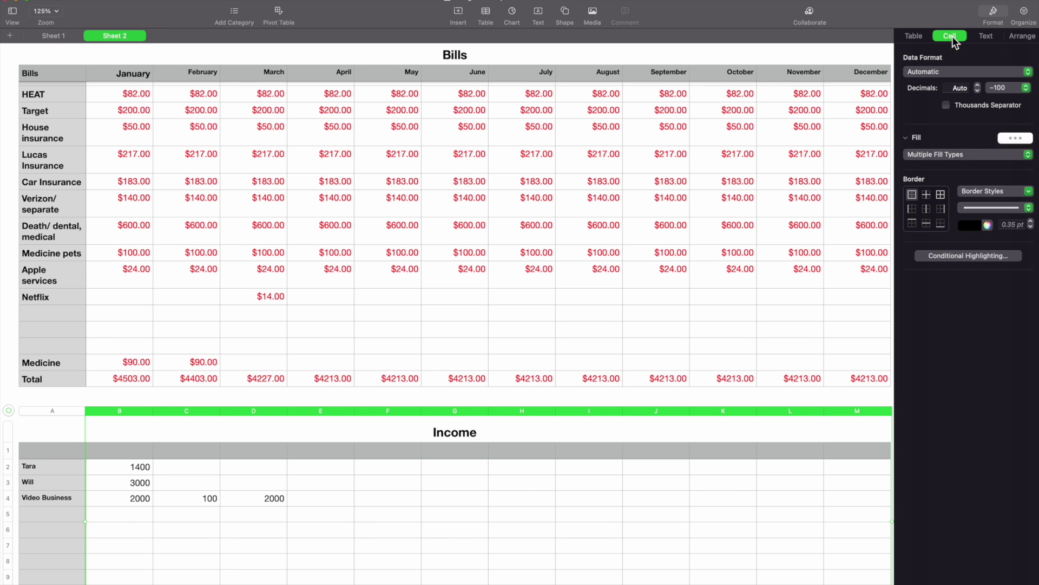
left_click(966, 70)
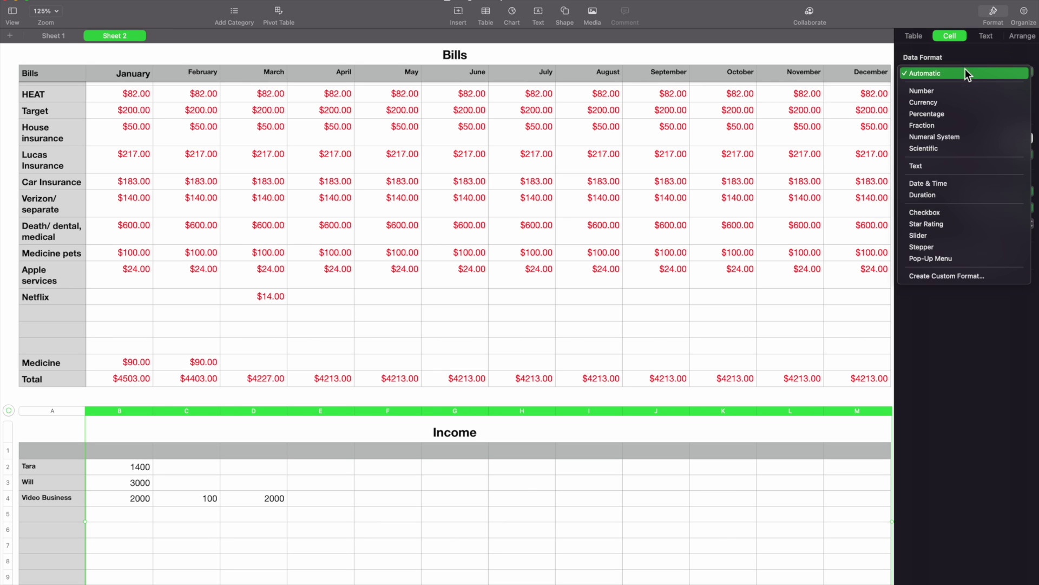
left_click(941, 101)
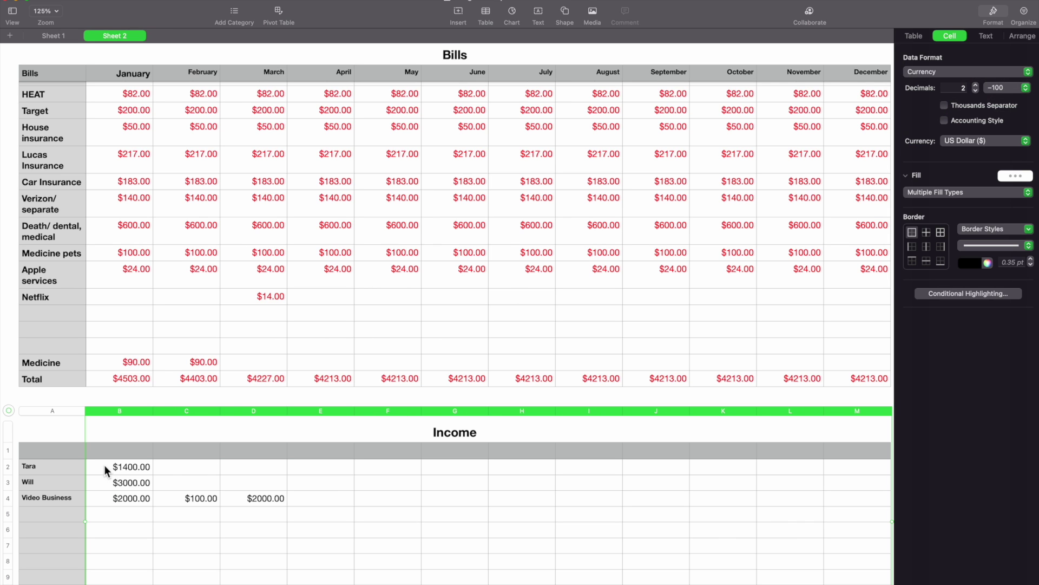
Enter January in the Income header row above column B and autofill the months through December.
left_click(122, 446)
type("January")
left_click(141, 444)
left_click_drag(156, 452, 889, 429)
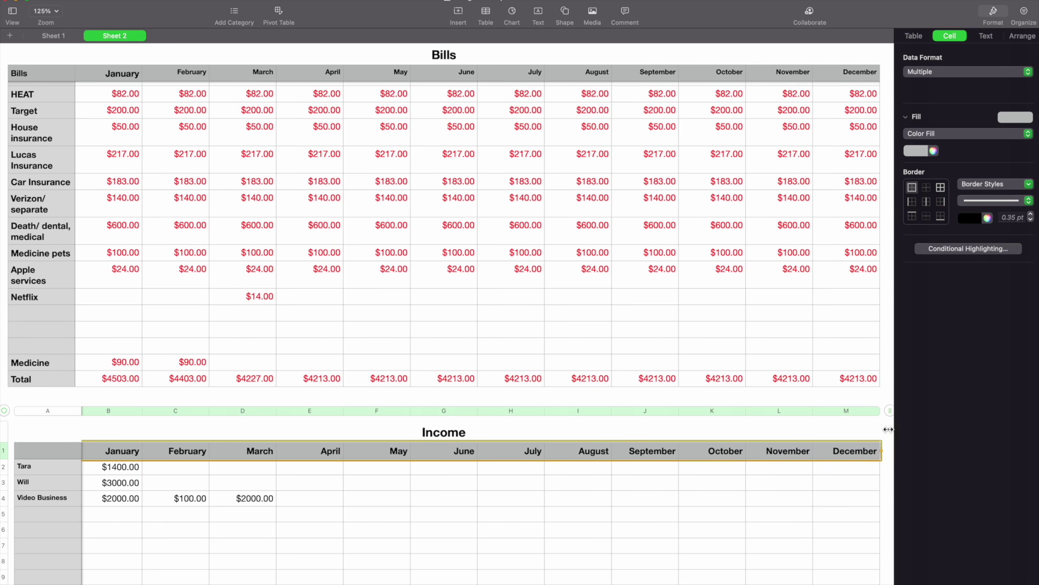
Autofill the January amounts in rows 2 and 3 of the Income table across through December.
scroll(265, 501, "down", 1)
left_click(139, 458)
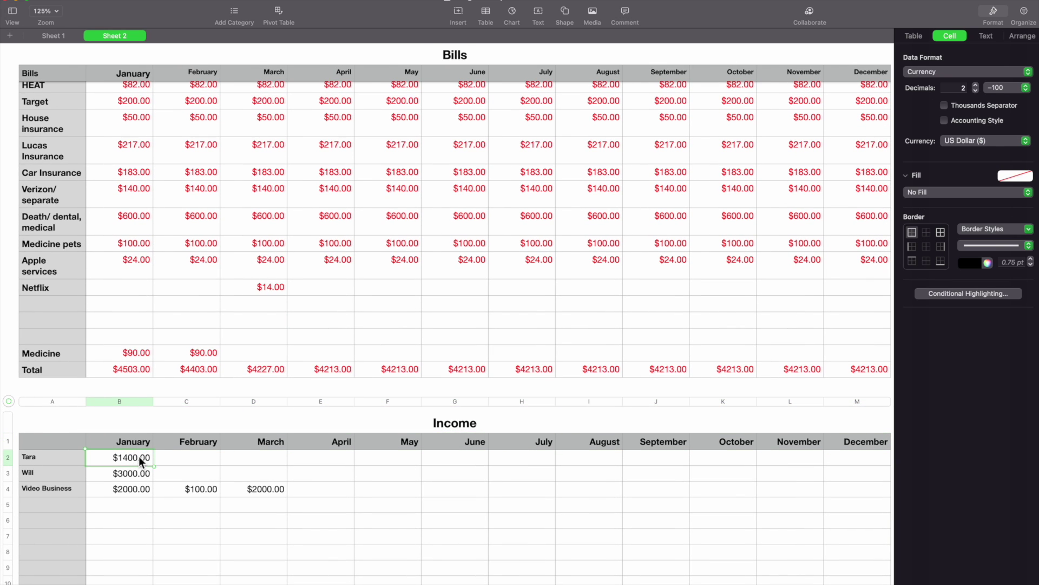
left_click_drag(157, 459, 916, 431)
scroll(679, 480, "left", 2)
left_click(129, 464)
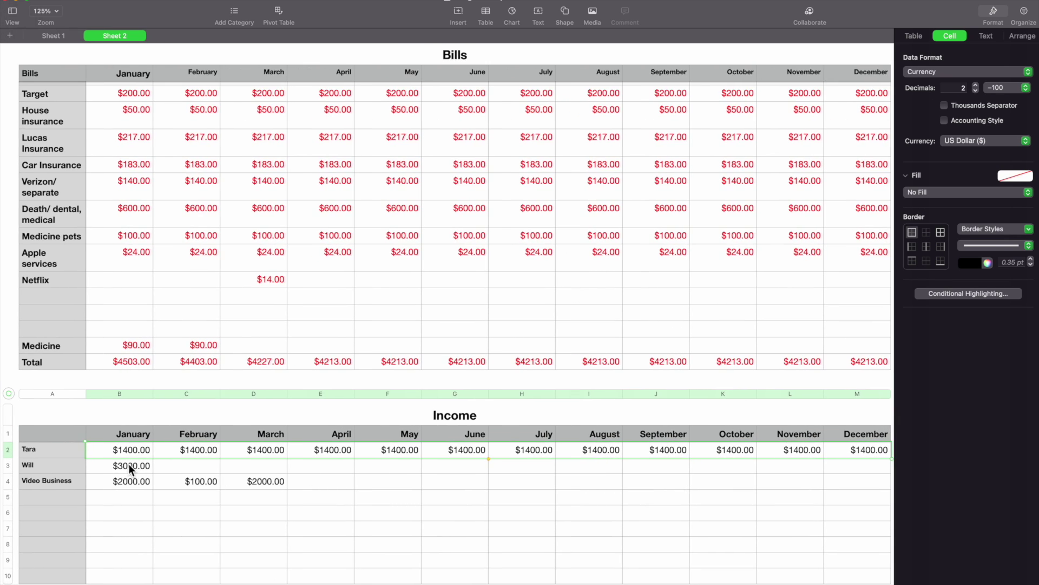
left_click_drag(155, 468, 863, 435)
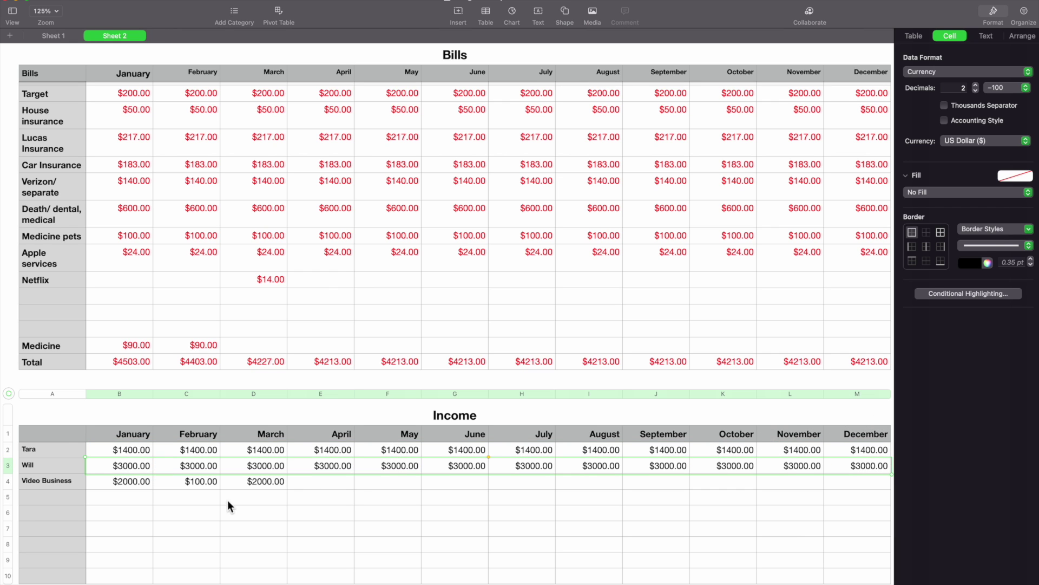
In the Video Business row, enter 1000 for April, 0 for May, 1000 for June and 1250 for July.
left_click(327, 478)
type("100")
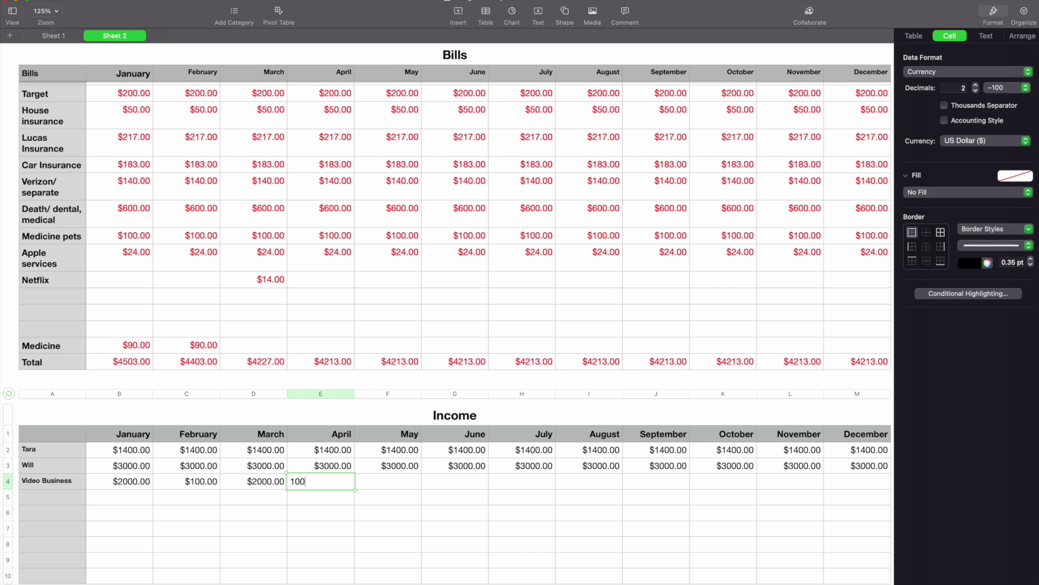
type("0")
left_click(414, 479)
type("0")
left_click(456, 479)
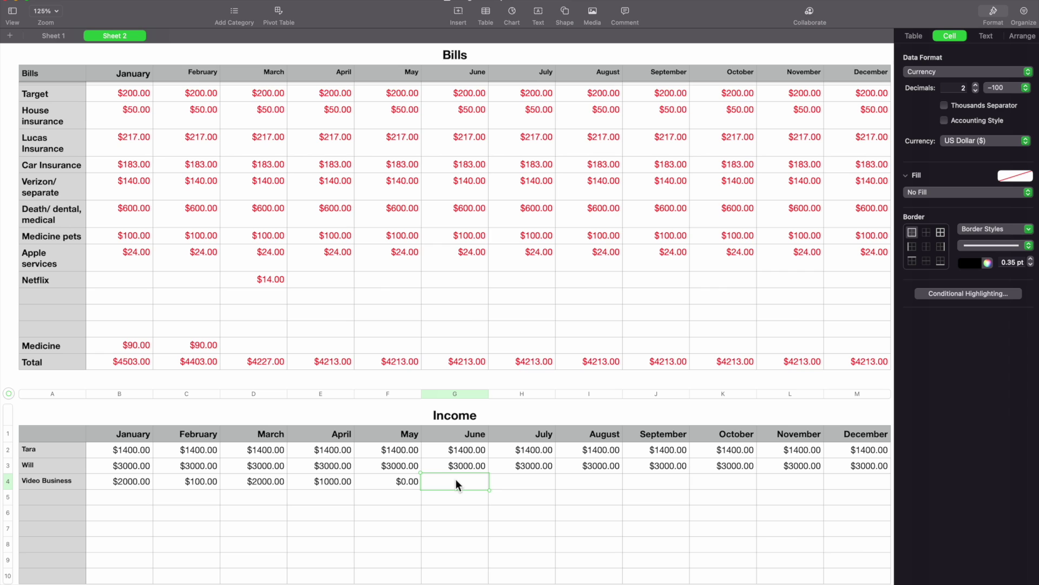
type("1000")
key("Tab")
type("1250")
key("Tab")
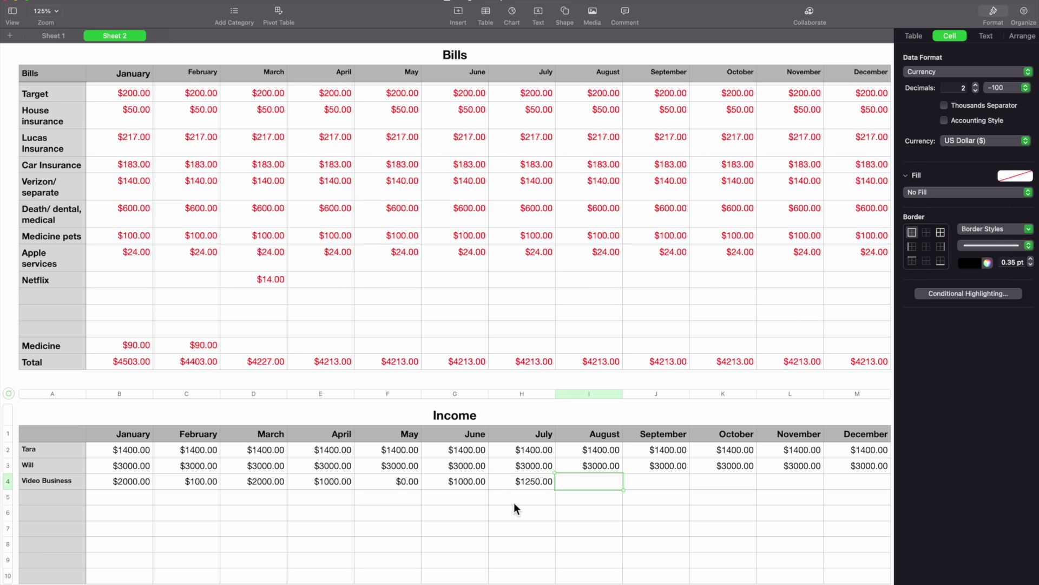
In the Video Business row, enter 3450 for August, 4500 for September, 2000 for October, 3000 for November and 2000 for December.
type("3450")
key("Tab")
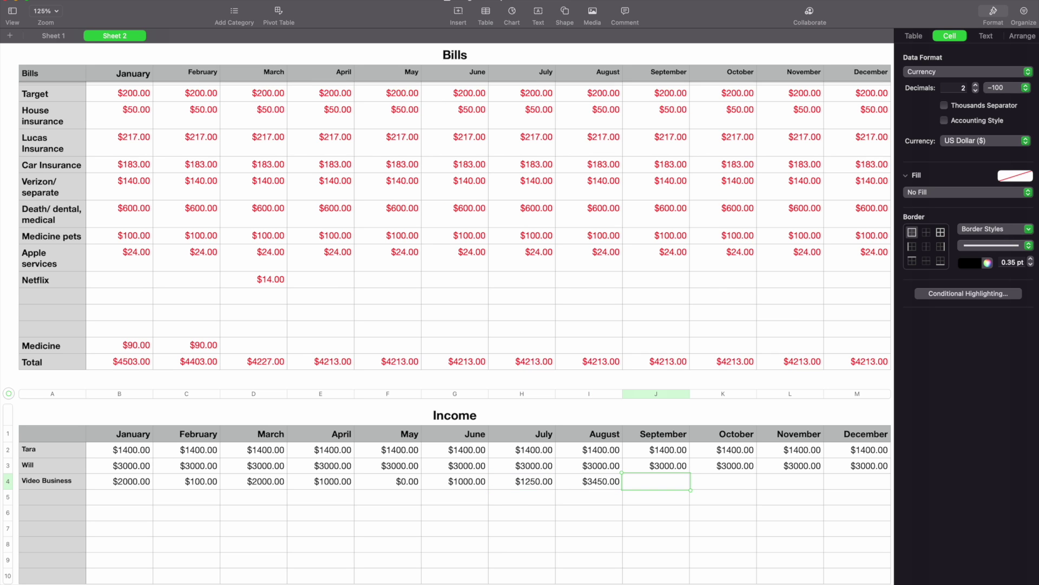
type("4500")
key("Tab")
type("2000")
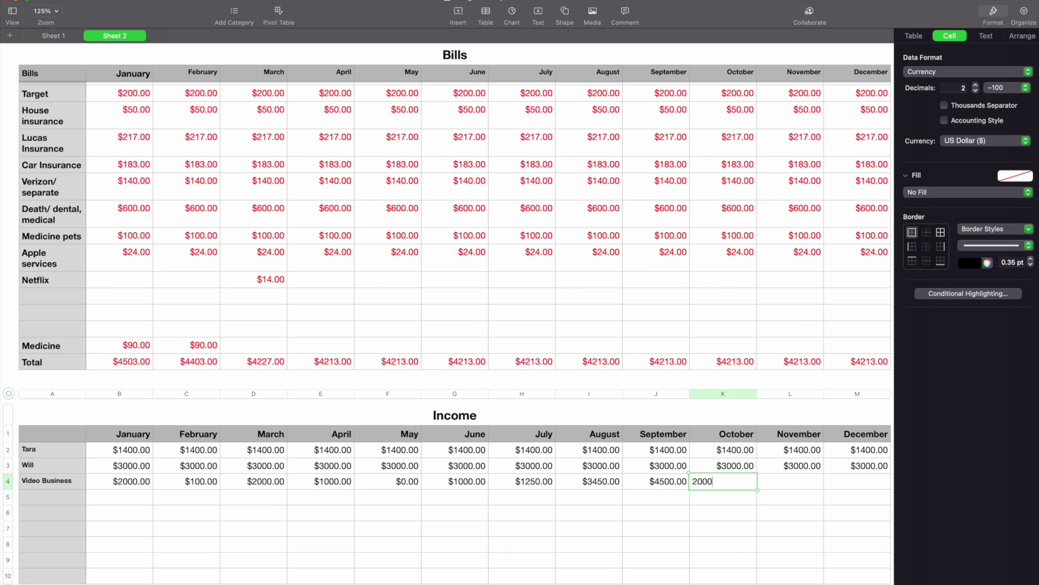
key("Tab")
type("3000")
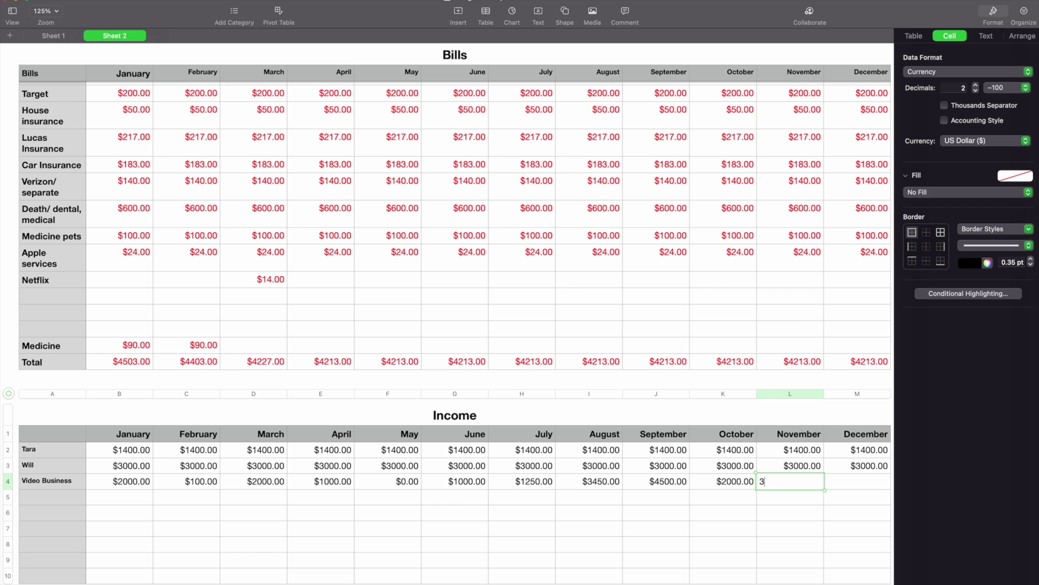
type("2000")
key("Return")
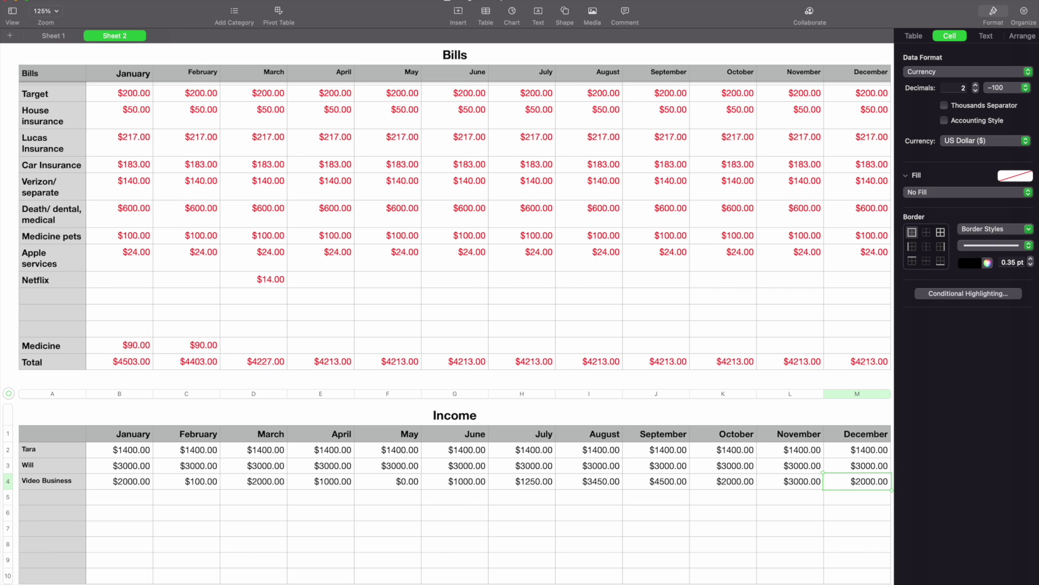
key("Tab")
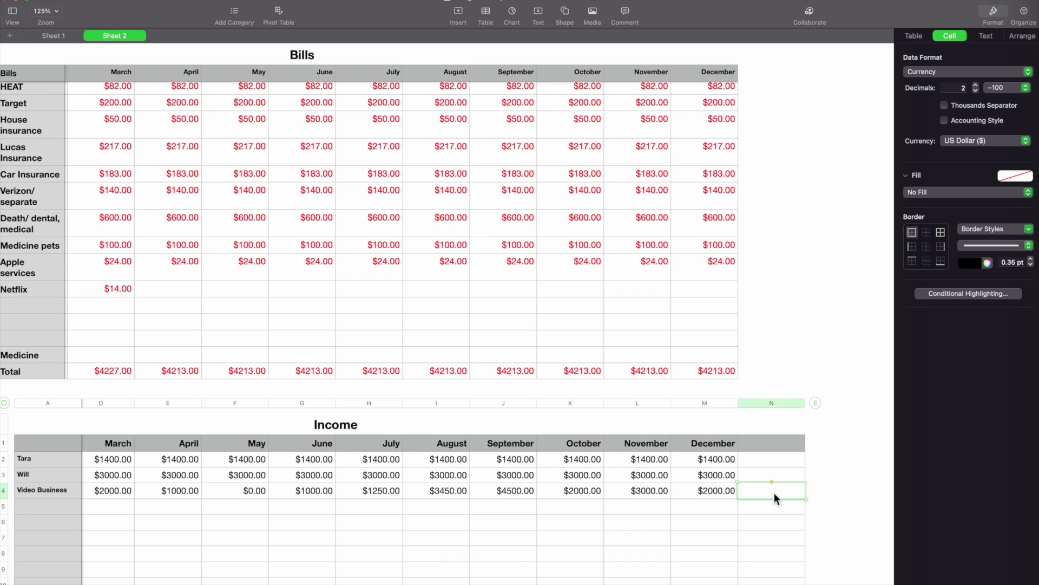
key("super+z")
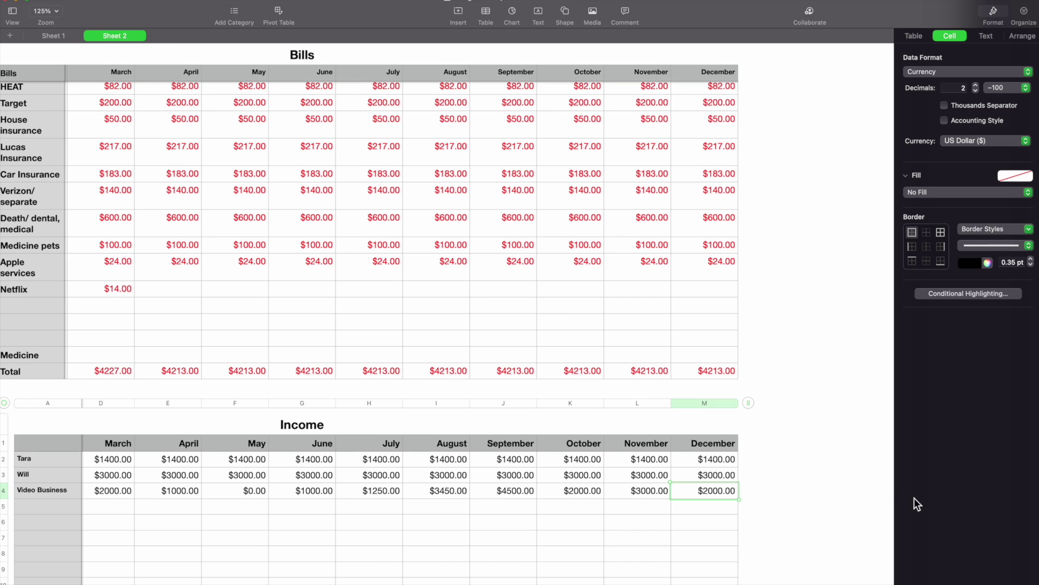
key("Tab")
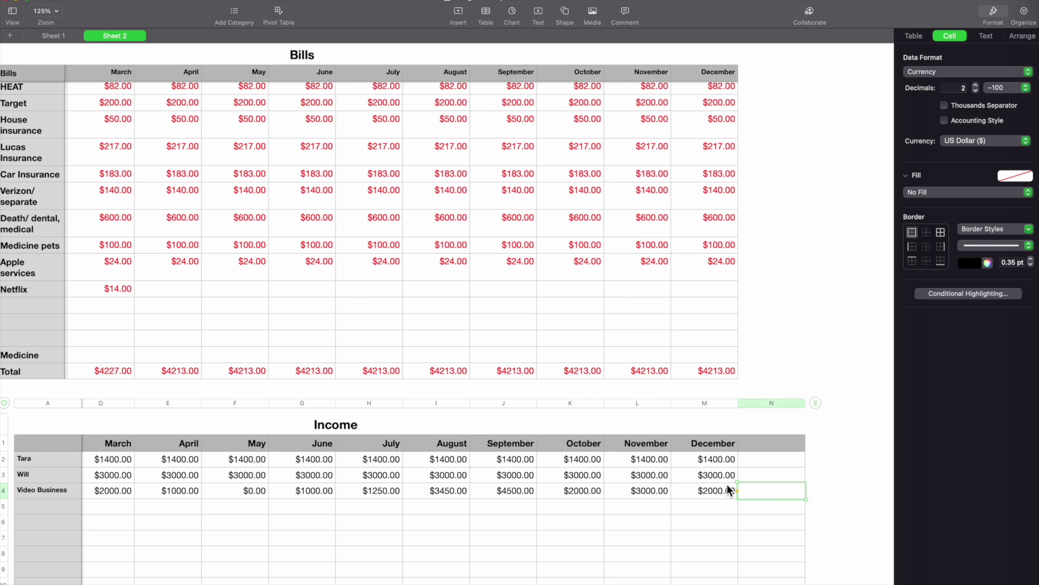
key("super+z")
Shorten the Income table to seven rows and label row 7 Total.
scroll(728, 490, "left", 5)
scroll(729, 490, "down", 4)
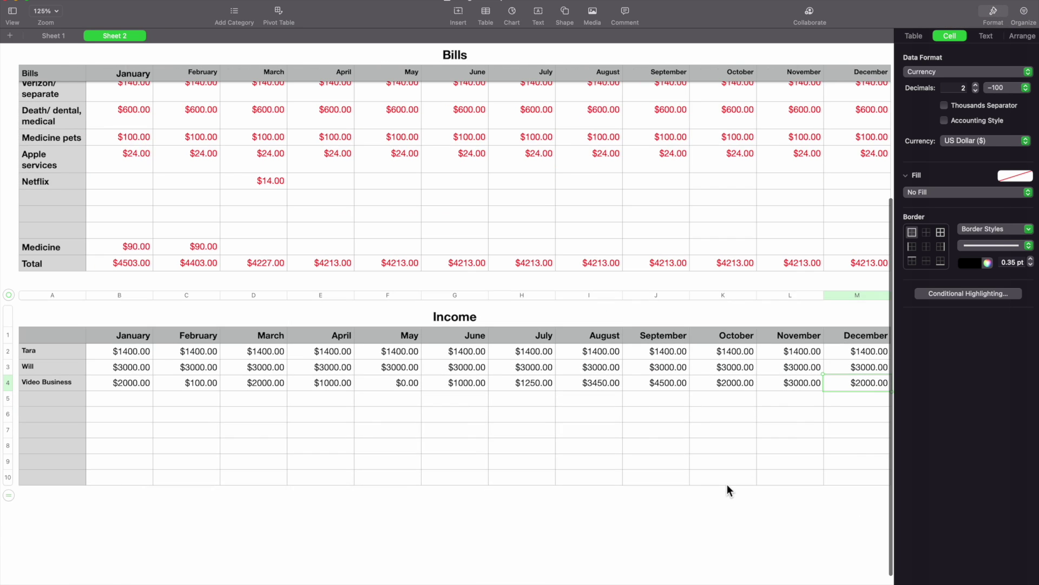
scroll(727, 484, "right", 4)
scroll(726, 484, "up", 1)
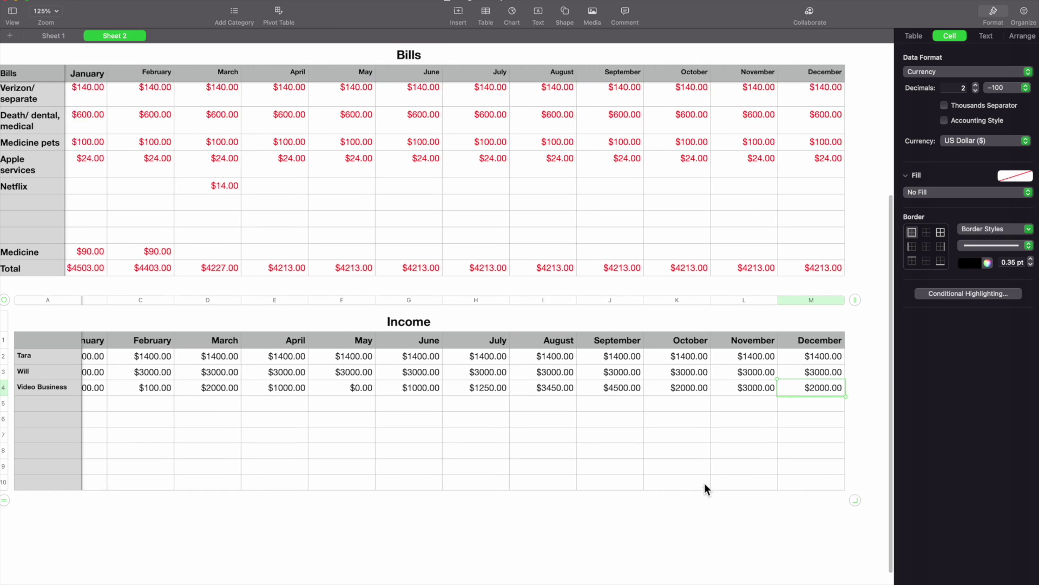
left_click_drag(794, 496, 796, 453)
scroll(796, 453, "left", 4)
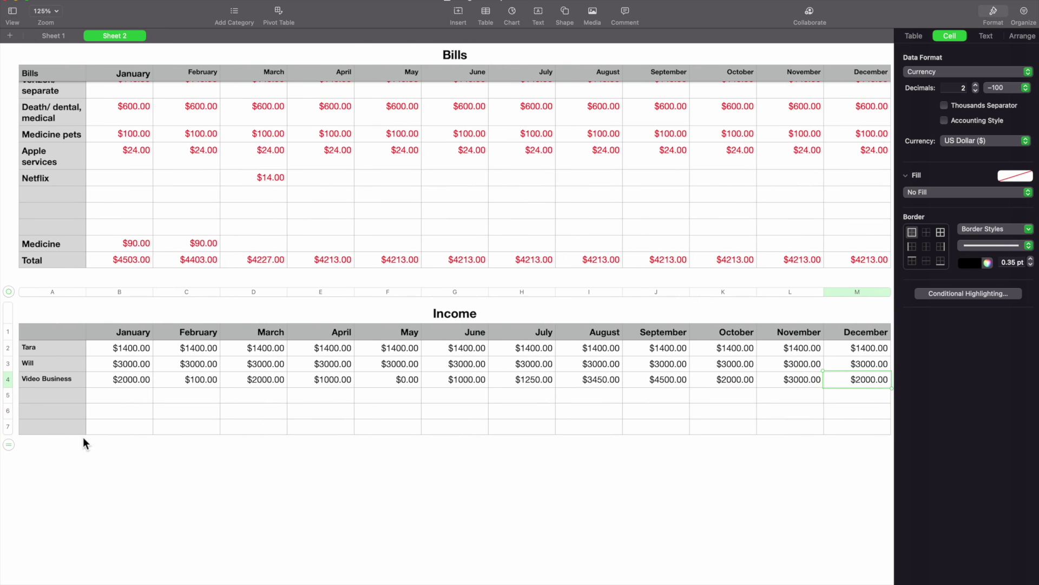
left_click(64, 430)
type("Total")
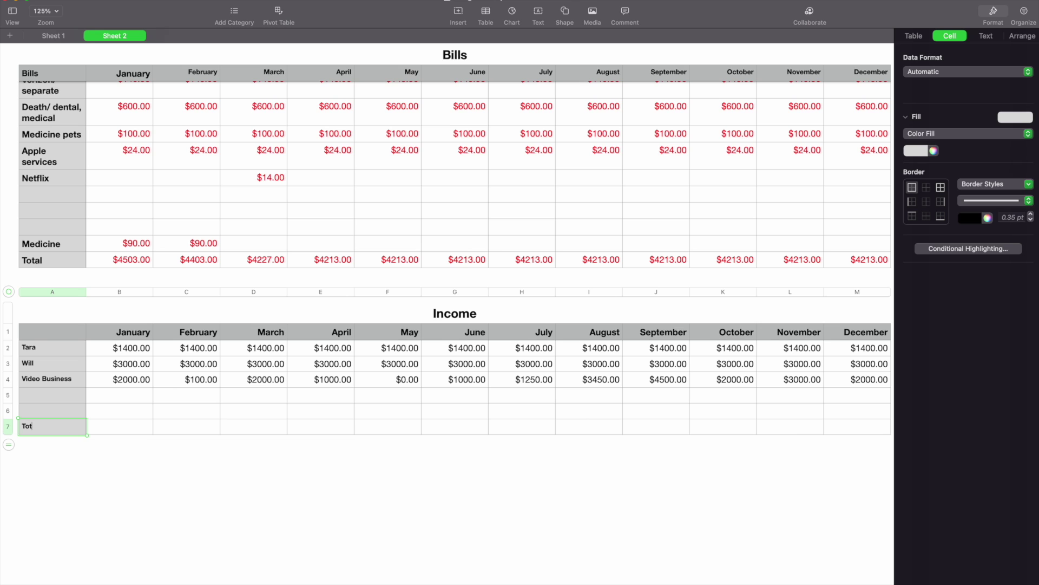
Put the sum of B2:B4 in the January cell of the Income Total row and autofill it through December.
left_click(111, 426)
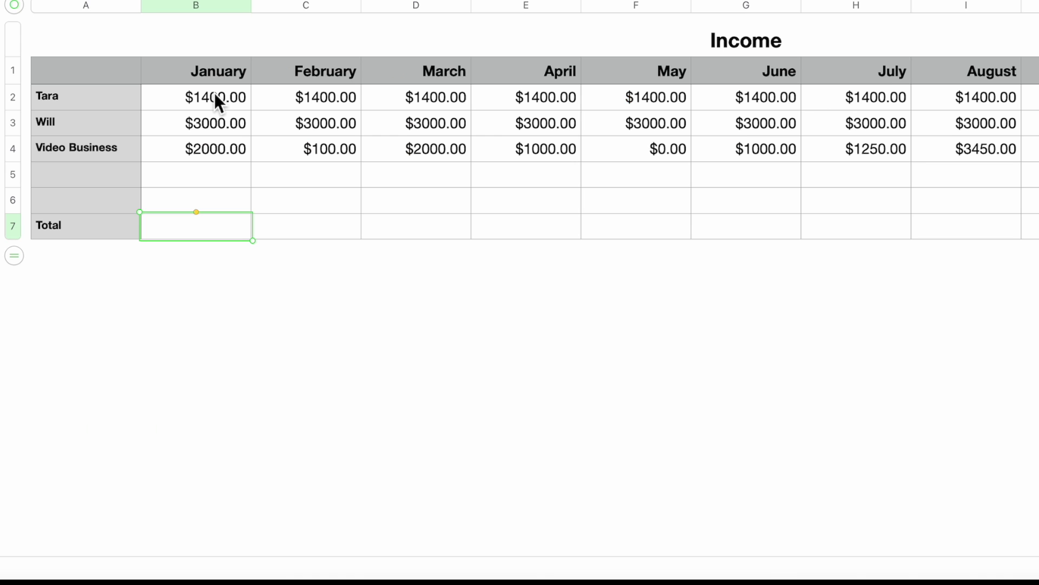
left_click_drag(131, 347, 128, 379)
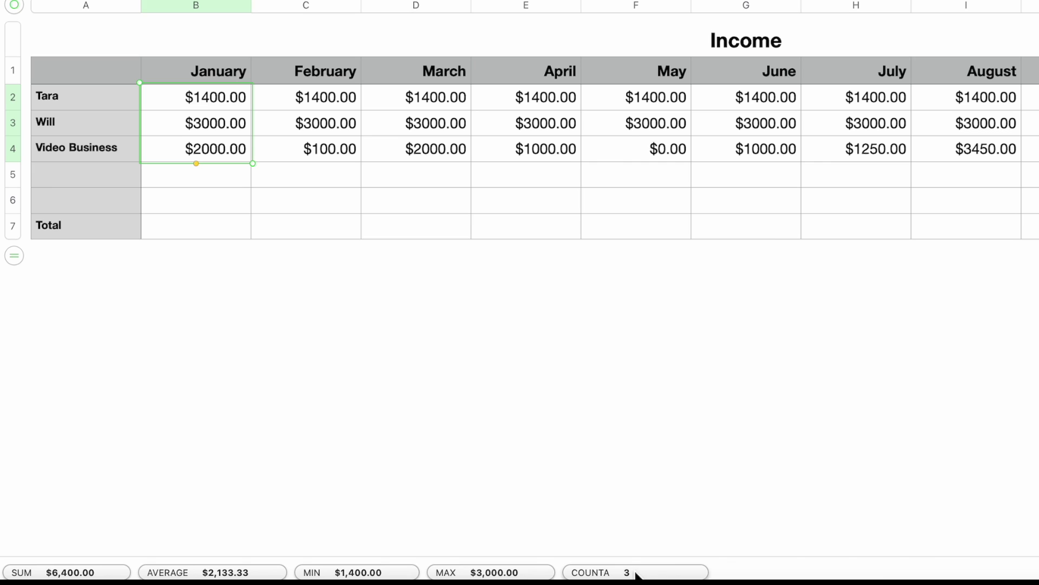
left_click_drag(70, 570, 180, 229)
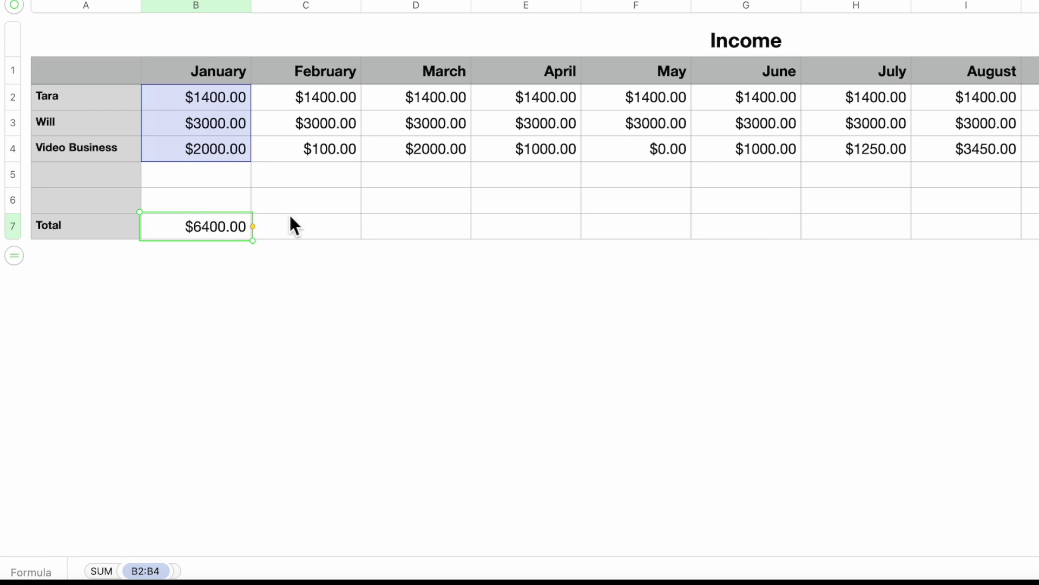
left_click_drag(253, 227, 1037, 228)
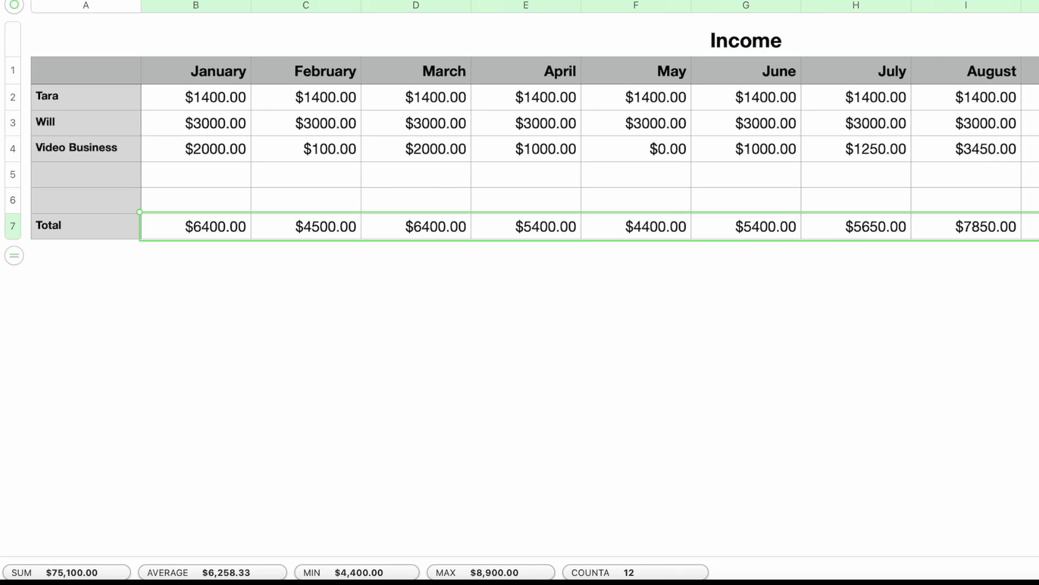
left_click(1012, 368)
scroll(1010, 368, "up", 2)
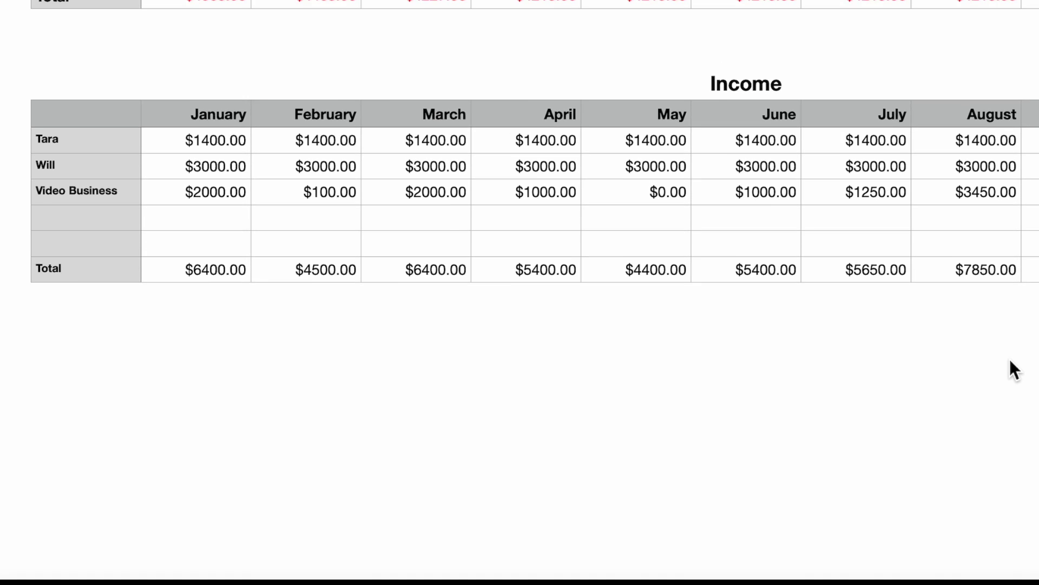
Insert a new table below Income, title it Total and apply the Heading paragraph style to the title.
scroll(1010, 369, "down", 1)
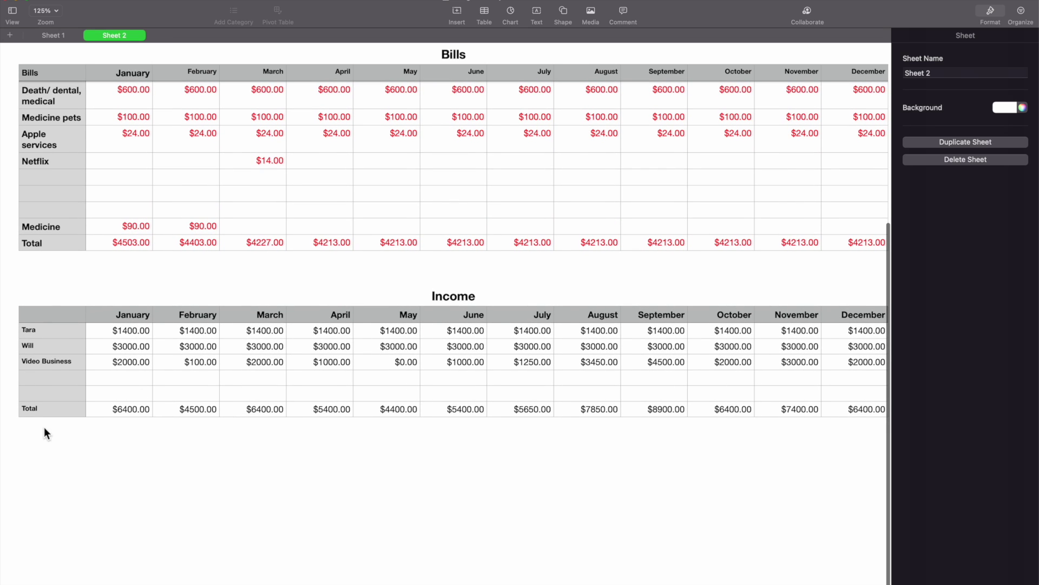
left_click(484, 14)
left_click(457, 53)
left_click(184, 460)
type("Total")
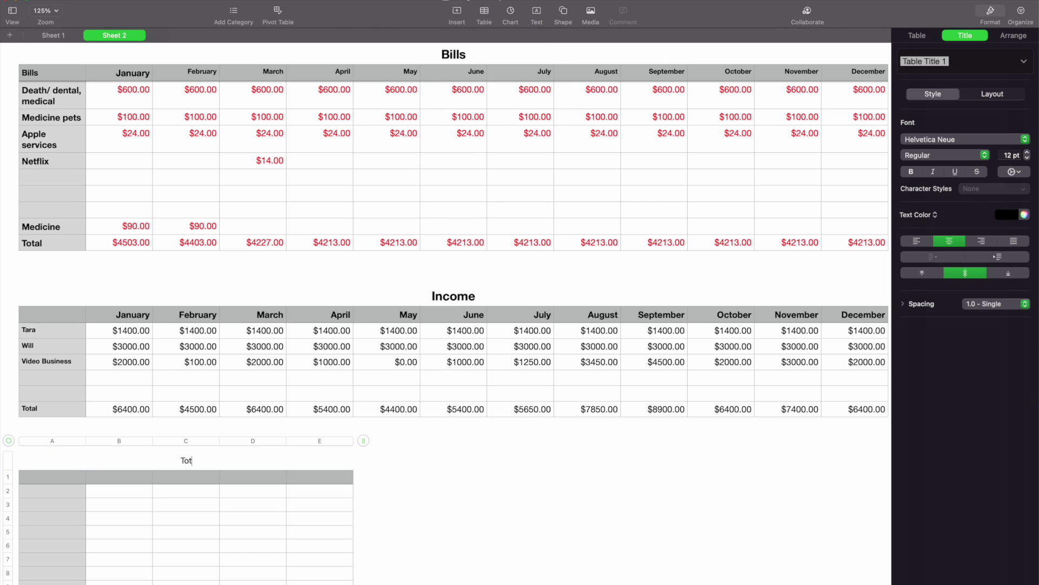
left_click(1023, 61)
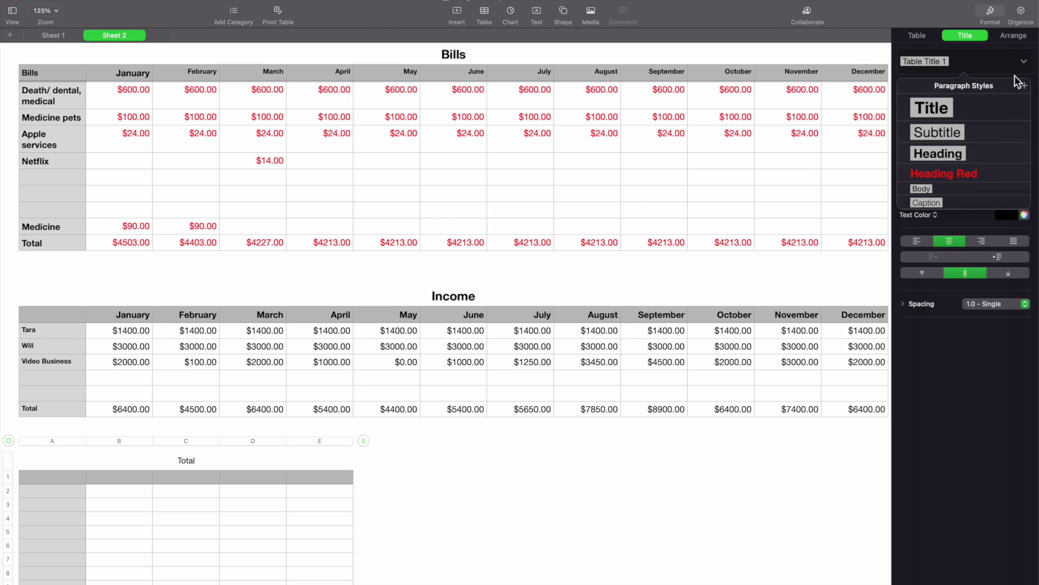
left_click(957, 155)
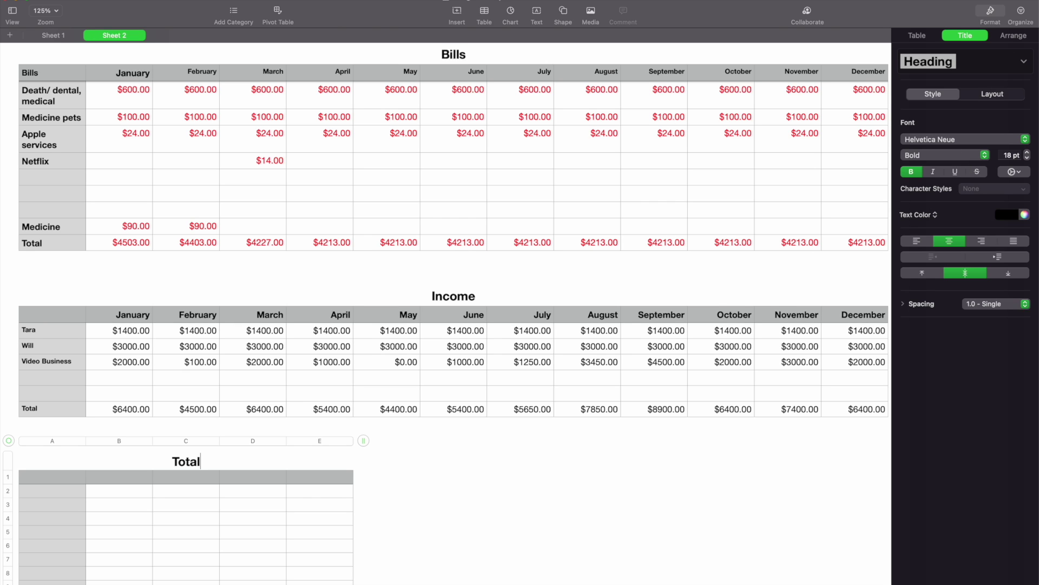
Resize the Total table to two rows and columns A through M, and label row 2 Final Income.
left_click_drag(360, 579, 888, 471)
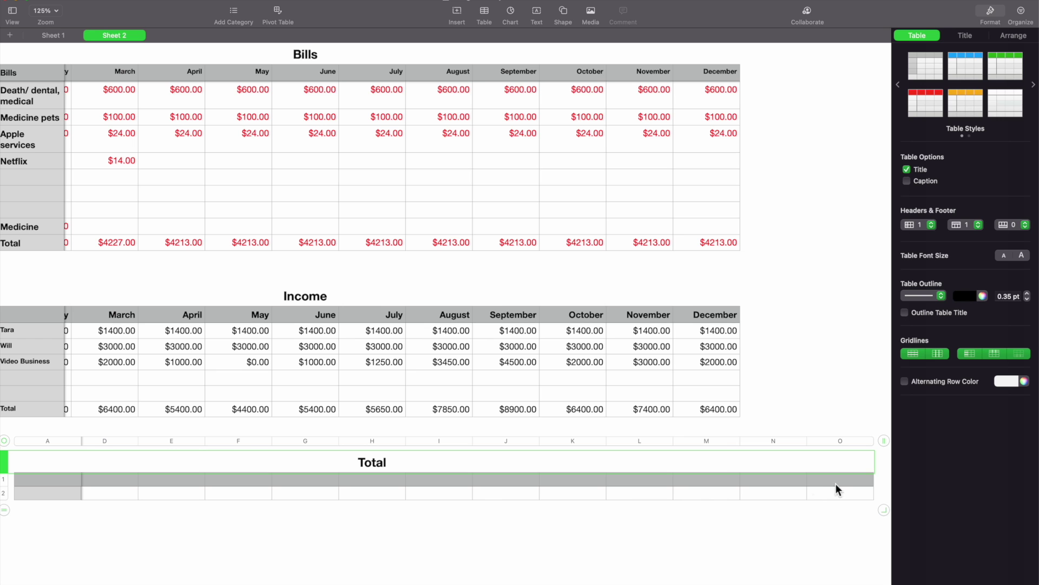
left_click_drag(888, 510, 754, 506)
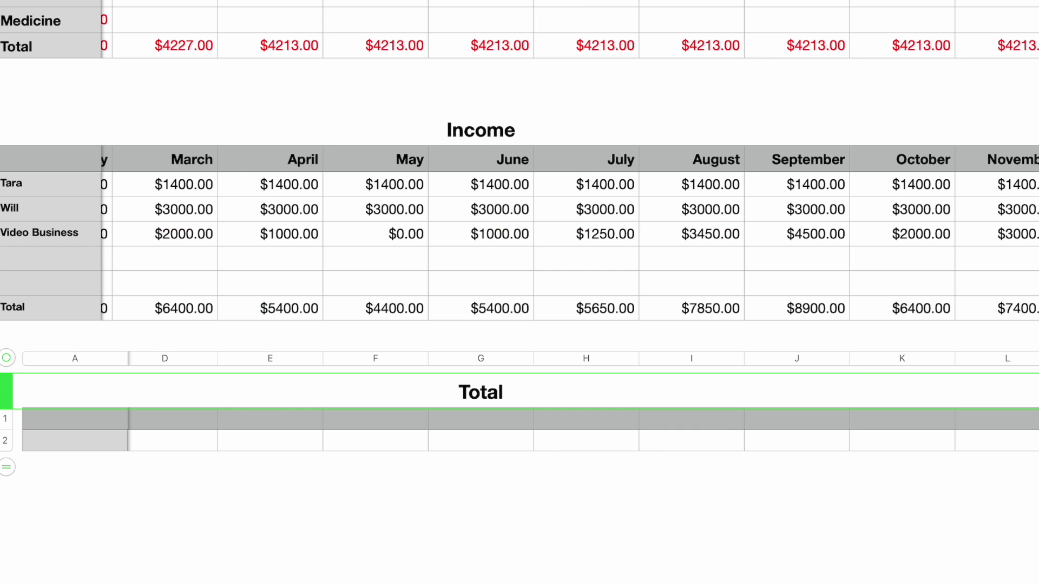
left_click(99, 436)
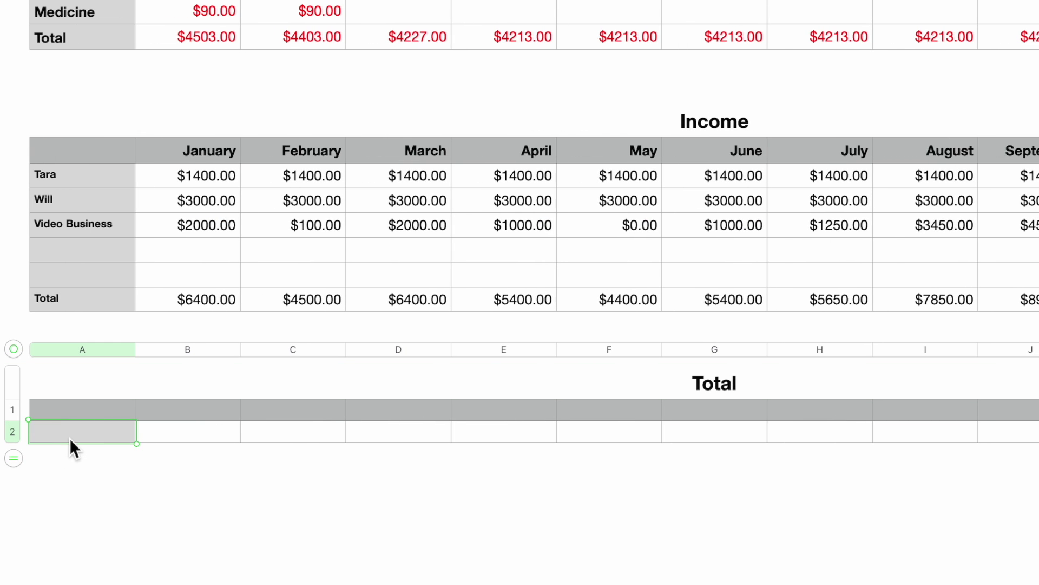
type("Final Ince")
key("BackSpace")
key("BackSpace")
type("come")
left_click(166, 486)
Enter a formula in cell B2 of the Total table adding the Bills January Total and the Income January Total.
left_click(194, 430)
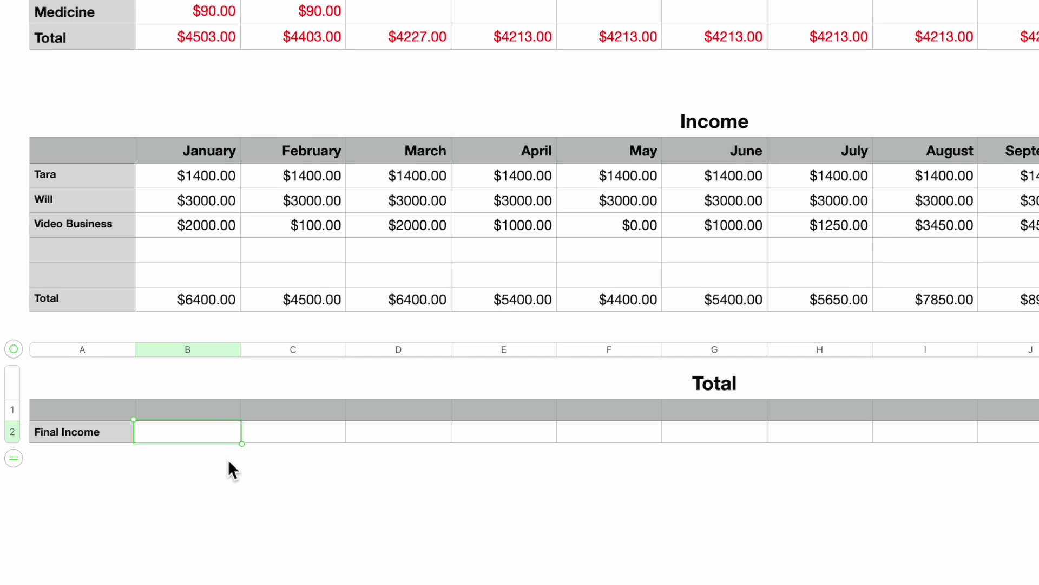
key("equal")
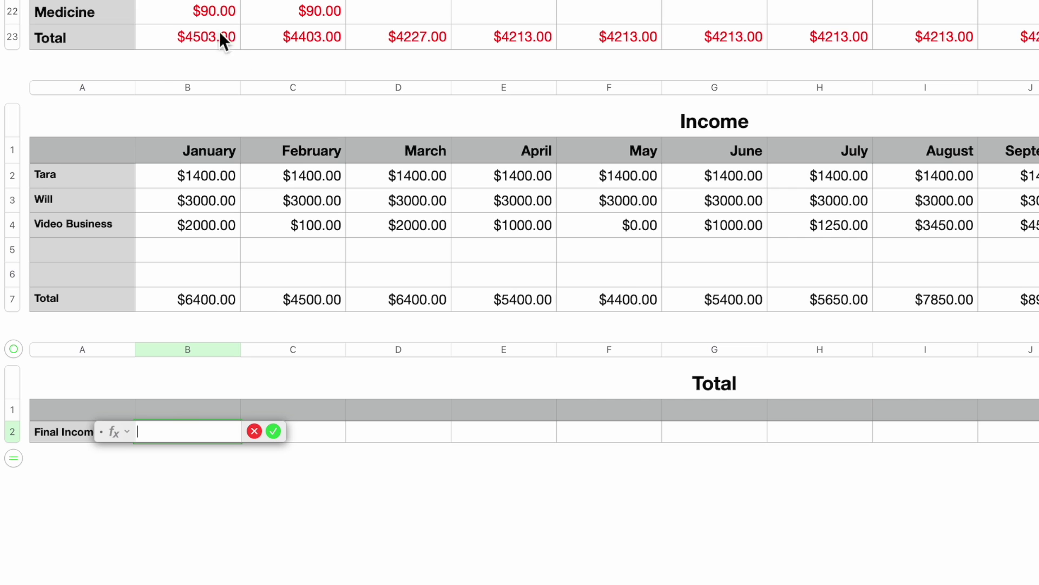
left_click(192, 35)
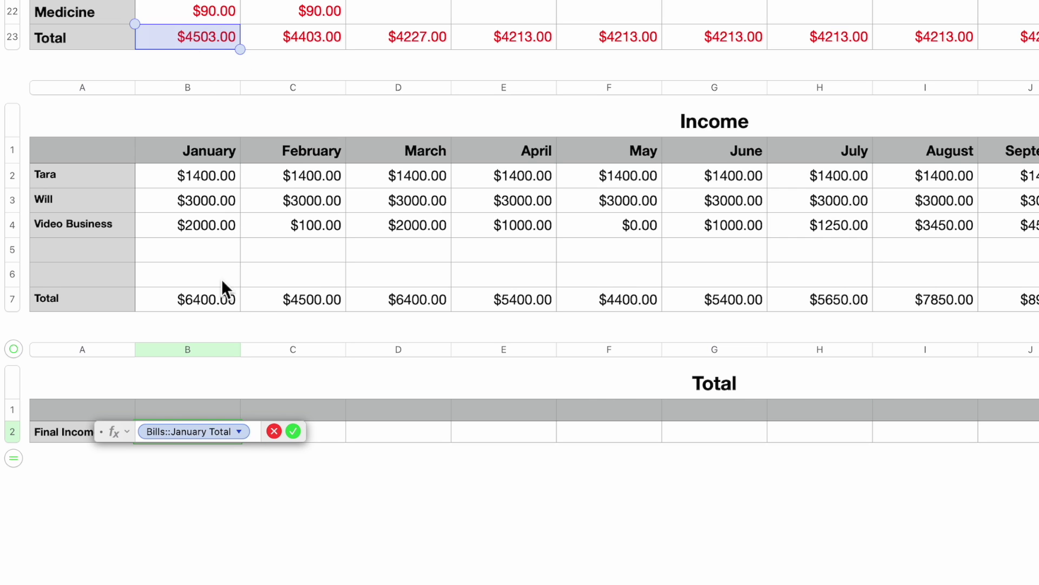
type("+")
left_click(210, 296)
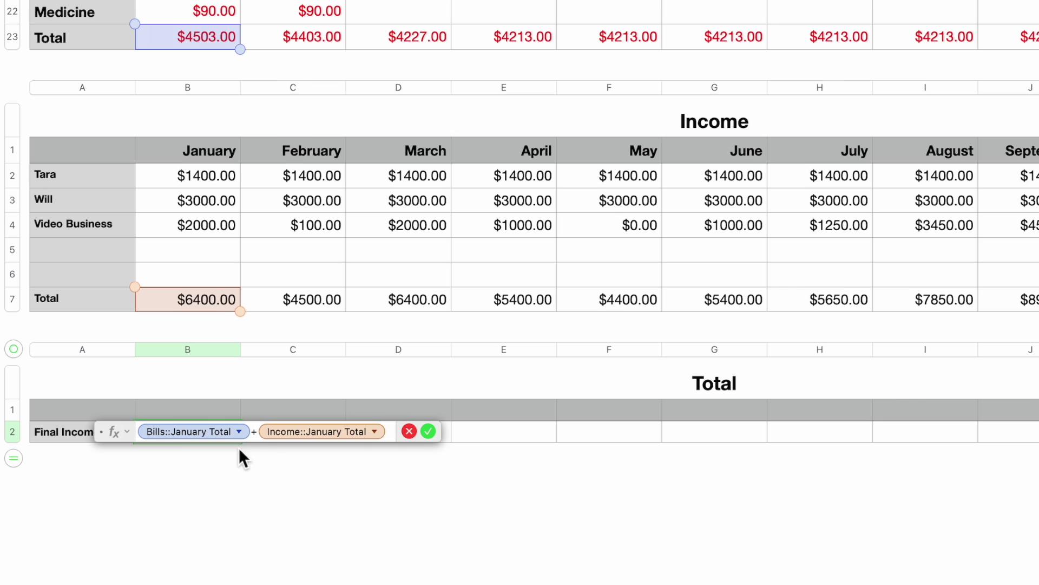
left_click(429, 431)
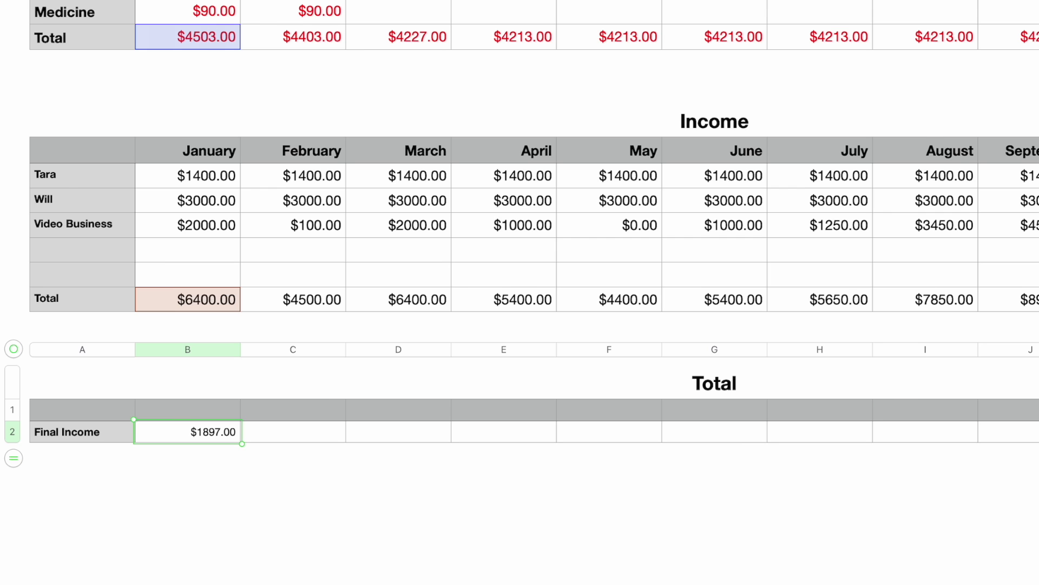
scroll(520, 293, "up", 5)
scroll(286, 109, "down", 4)
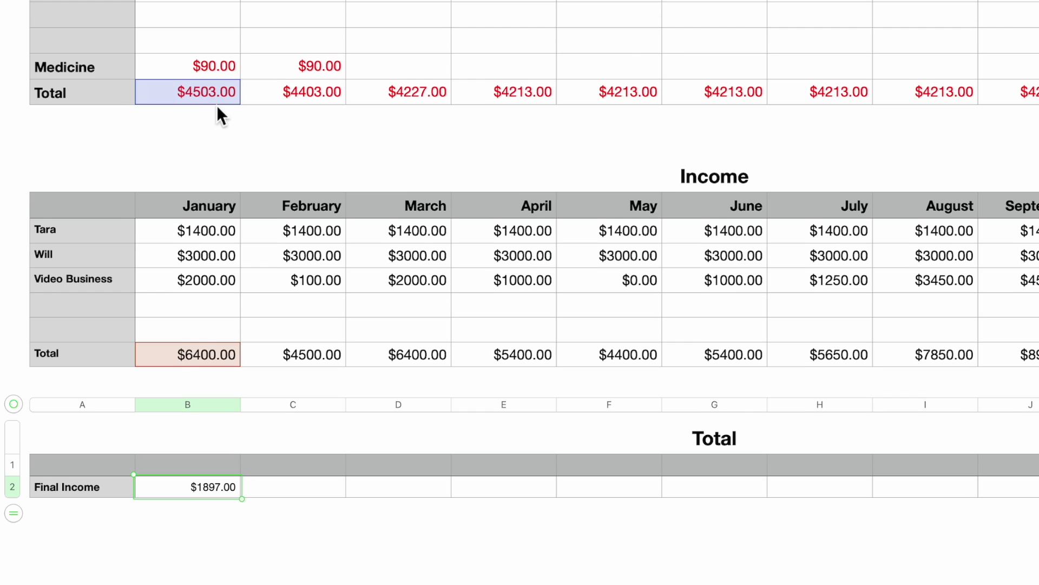
Autofill the January Final Income formula of the Total table across the row through December.
scroll(221, 107, "up", 7)
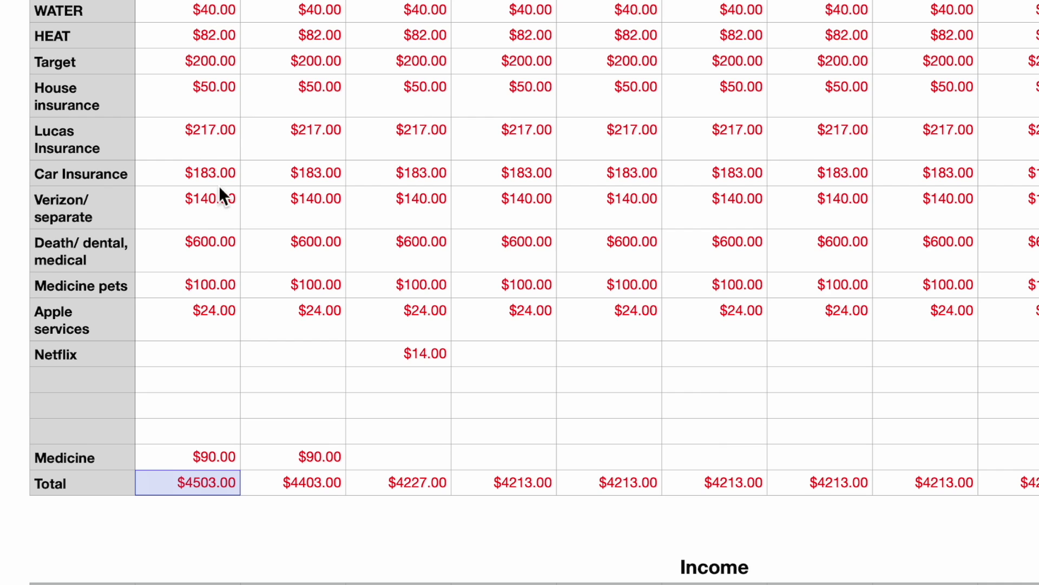
scroll(220, 187, "down", 10)
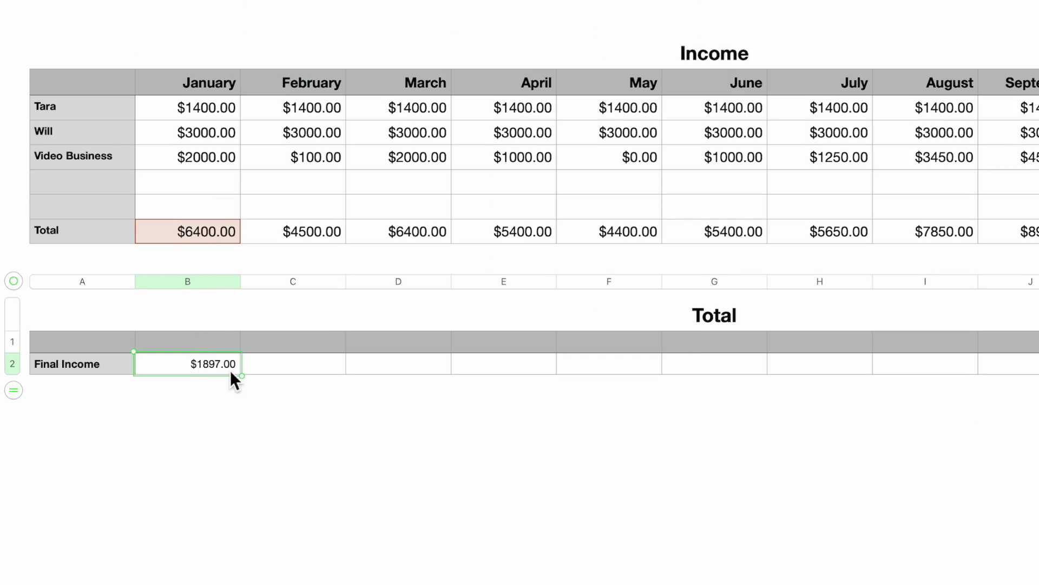
left_click(239, 416)
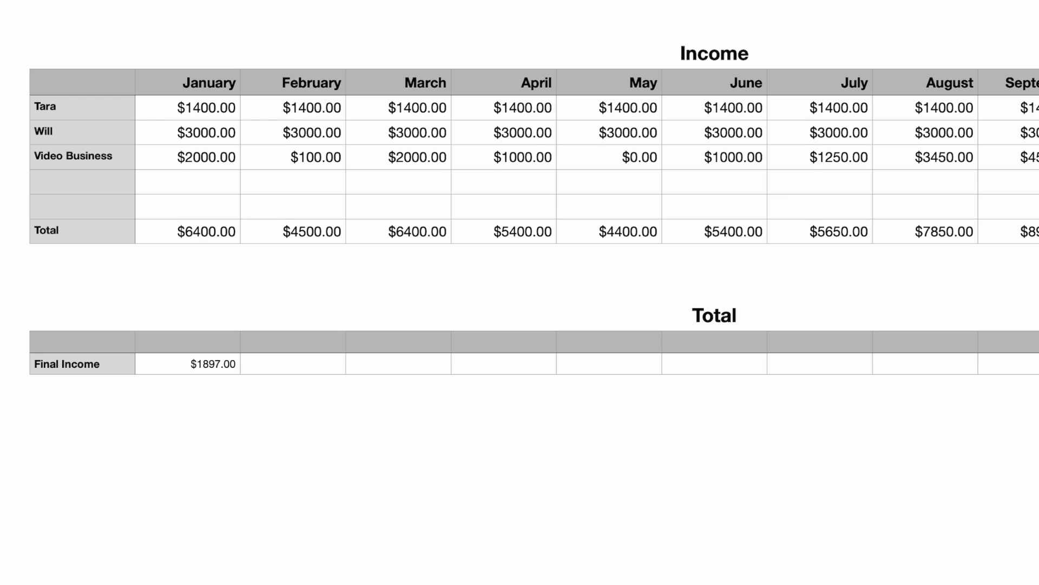
scroll(520, 292, "up", 9)
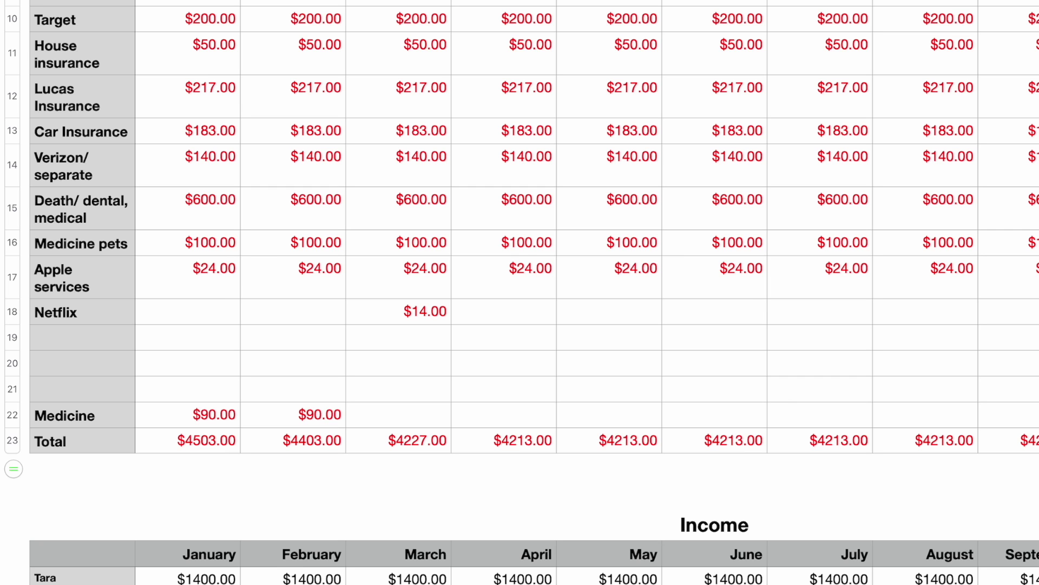
scroll(273, 122, "down", 10)
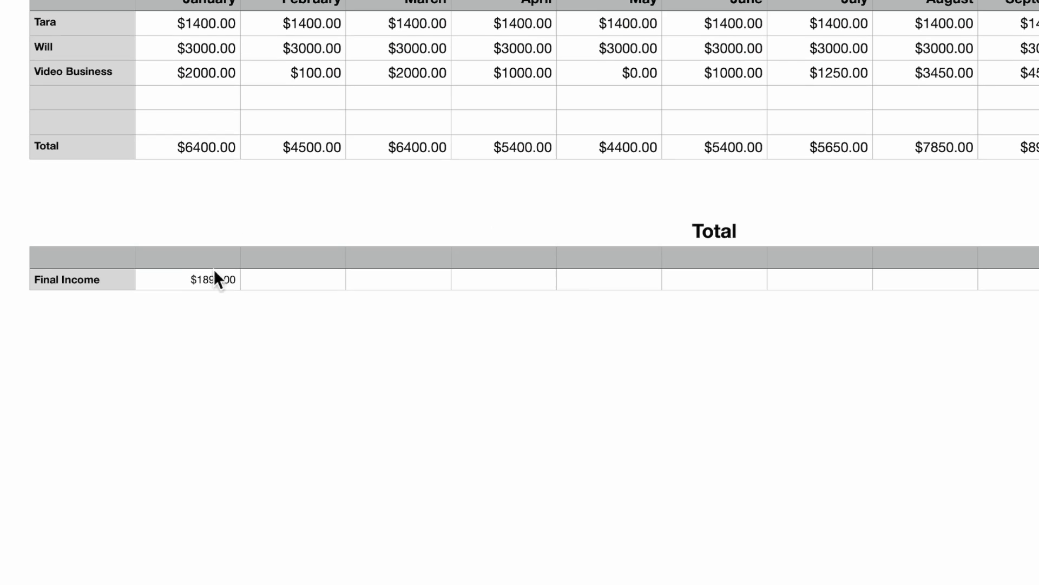
left_click(210, 280)
scroll(210, 280, "up", 1)
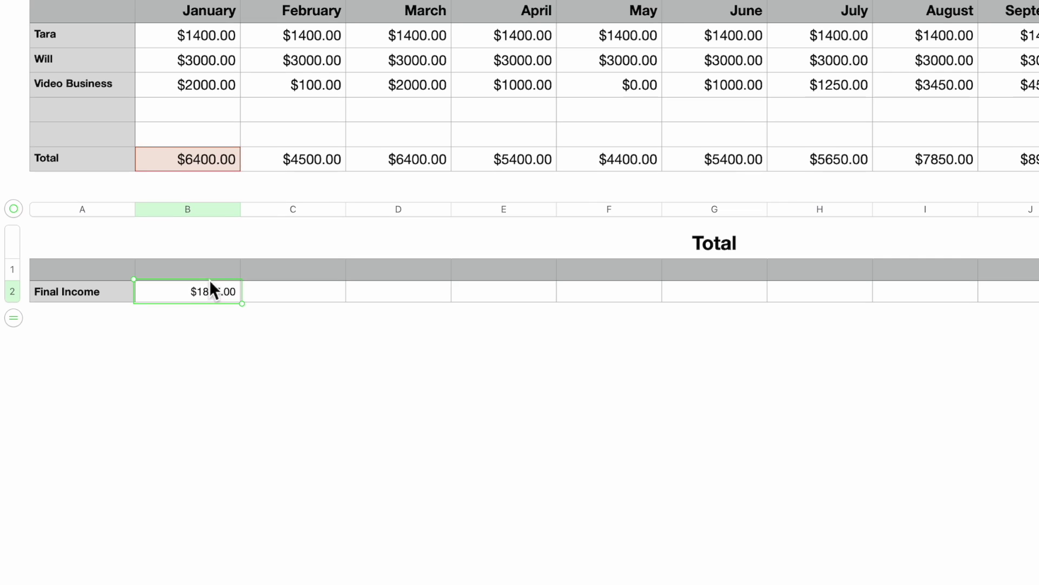
scroll(209, 281, "up", 10)
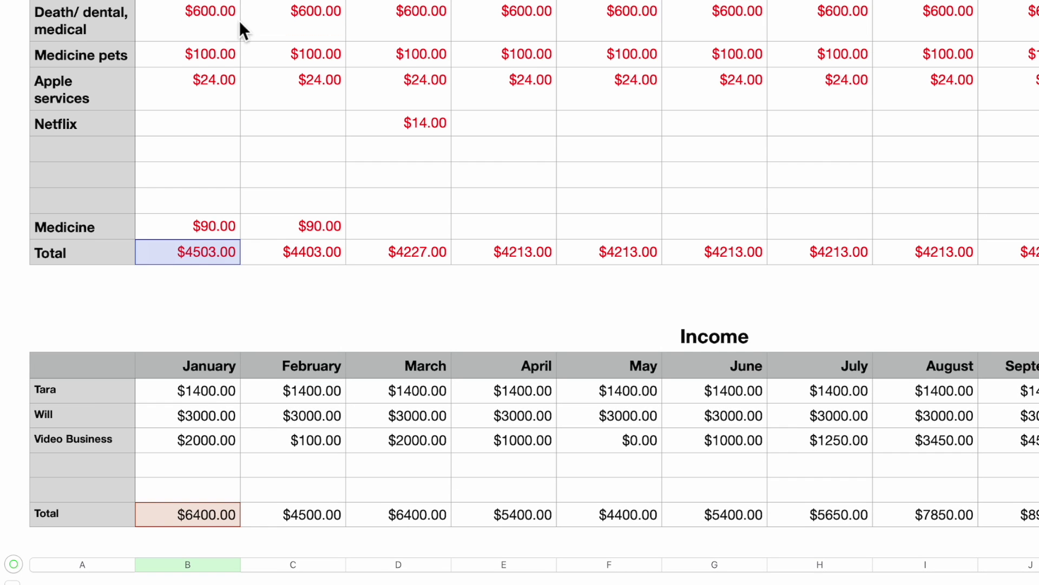
scroll(262, 246, "down", 10)
left_click_drag(242, 327, 1029, 328)
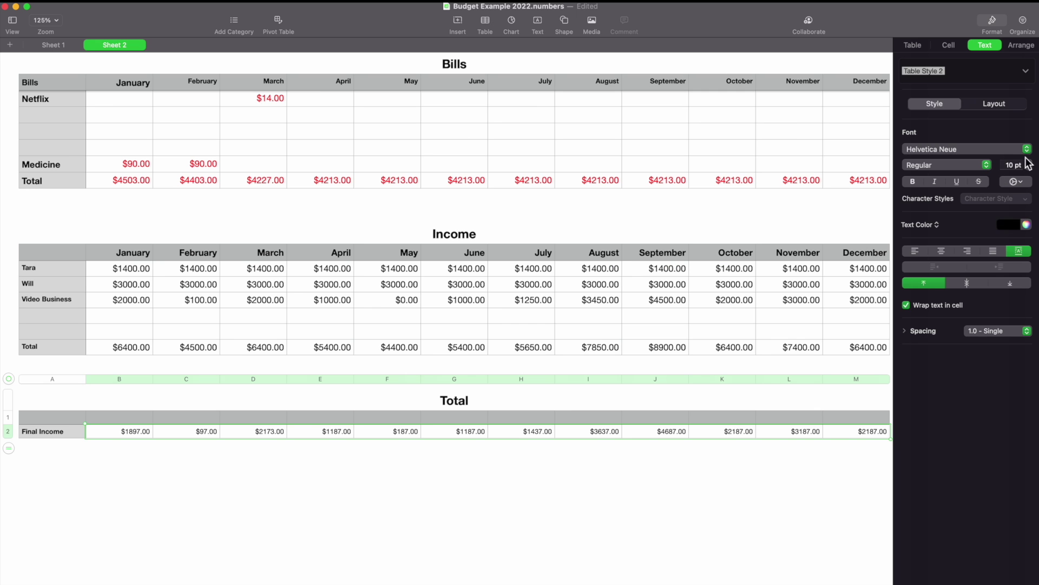
Set the Final Income amounts for all months to 15 pt bold, checking the finished example on Sheet 1 for comparison.
left_click(1030, 162)
left_click(1029, 162)
left_click(1029, 163)
left_click(43, 46)
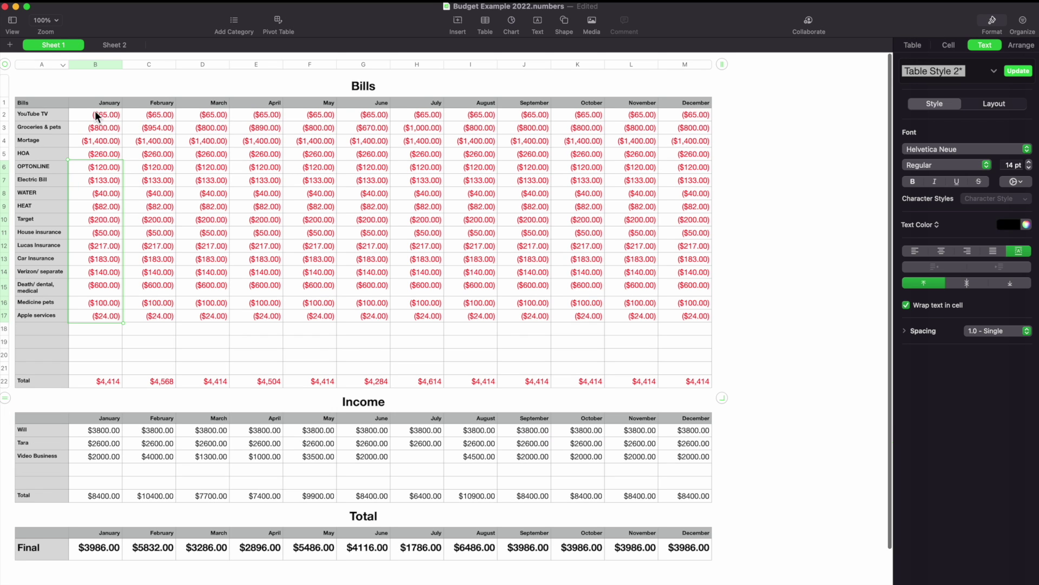
left_click(108, 49)
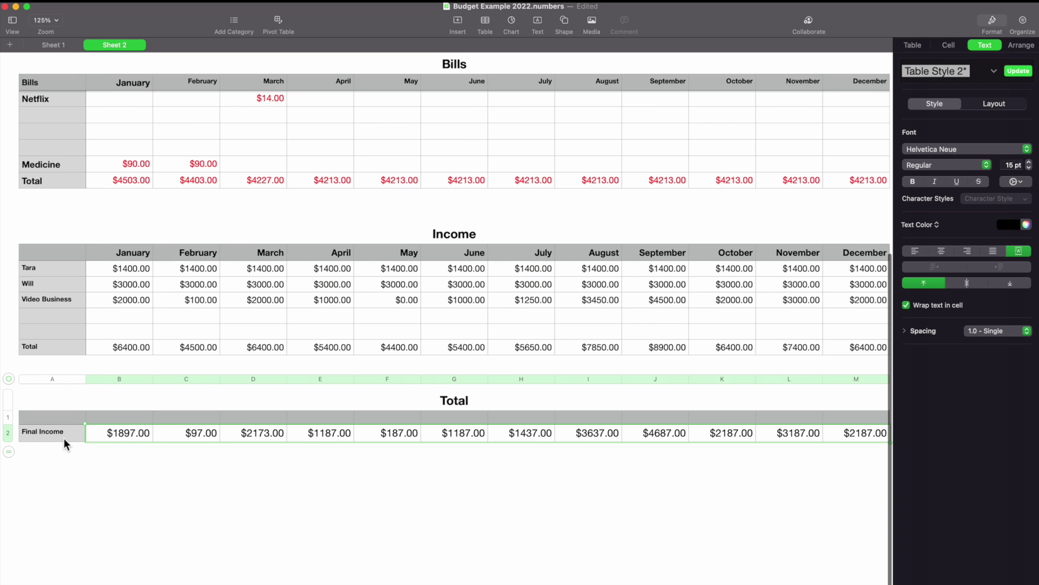
left_click(913, 181)
Review the Bills, Income and Total tables on Sheet 2 from the first bill row to the Final Income row.
scroll(477, 390, "up", 8)
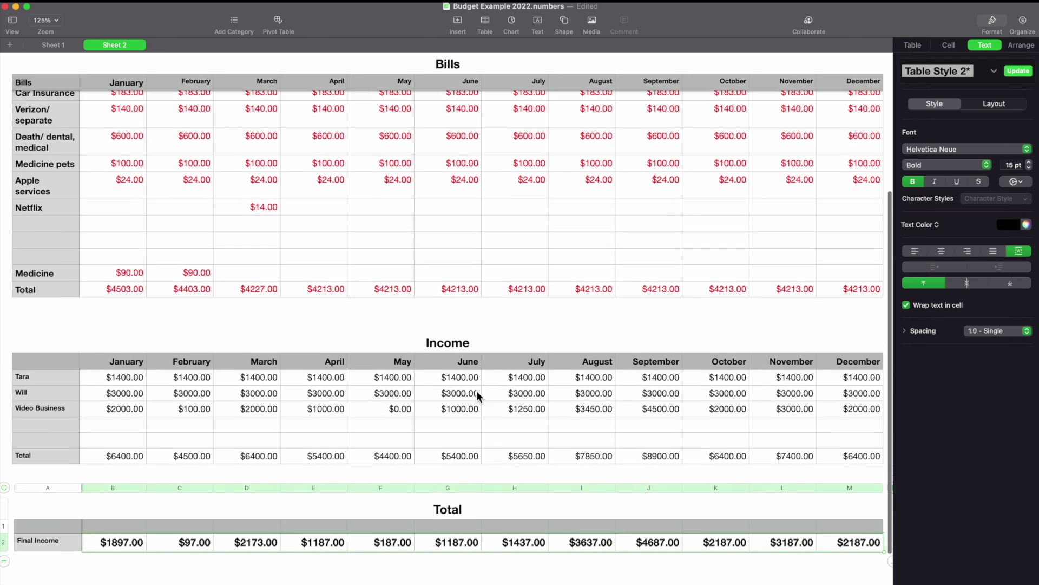
scroll(477, 391, "down", 8)
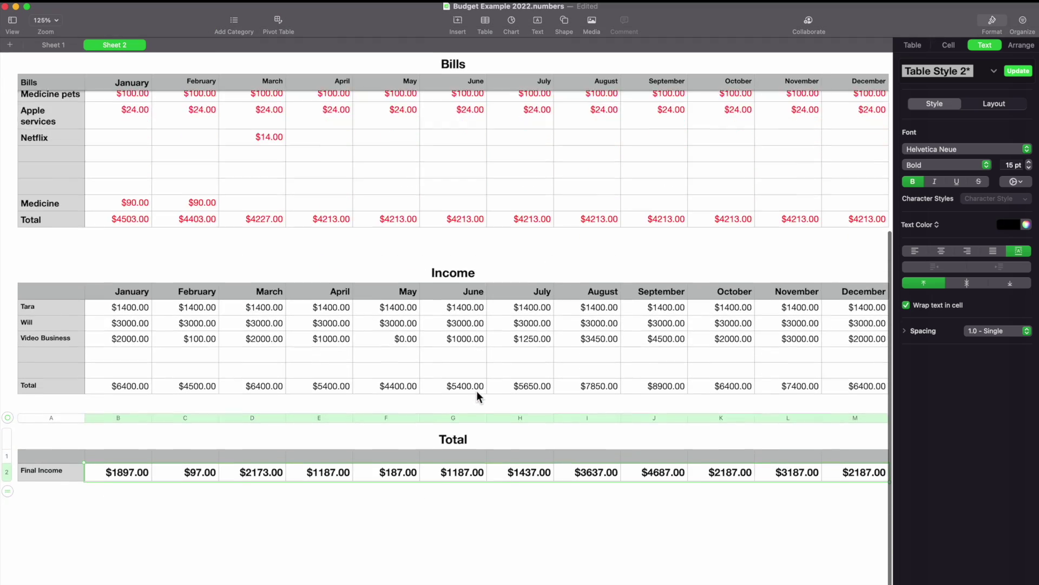
scroll(476, 391, "up", 5)
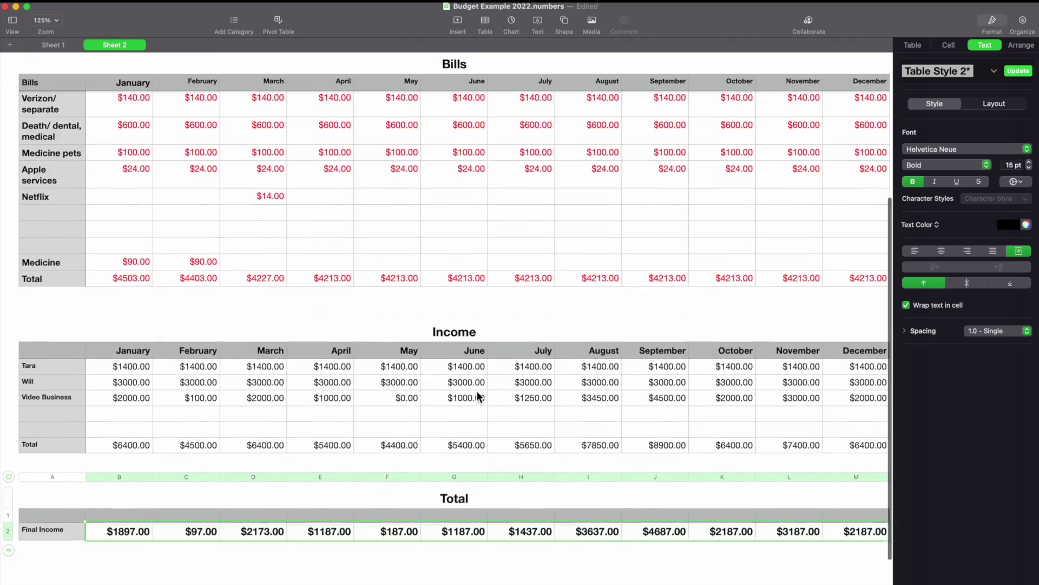
scroll(476, 391, "up", 4)
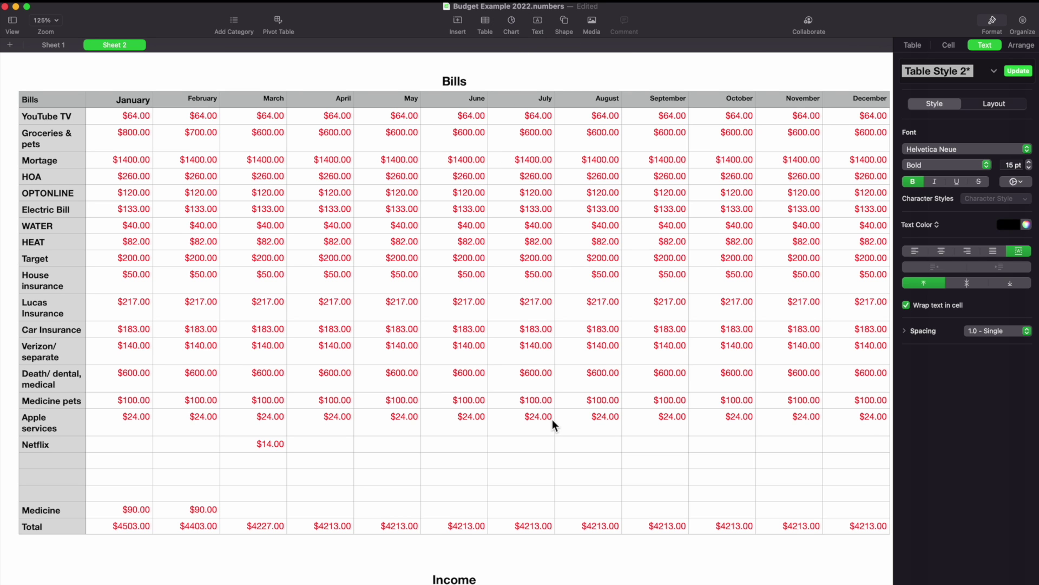
scroll(552, 420, "down", 3)
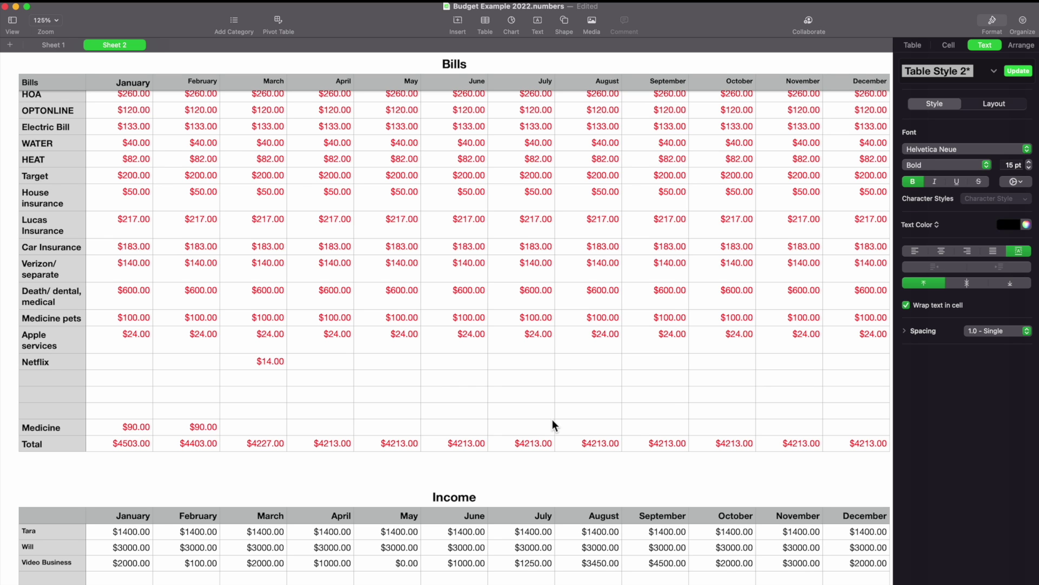
scroll(278, 274, "up", 3)
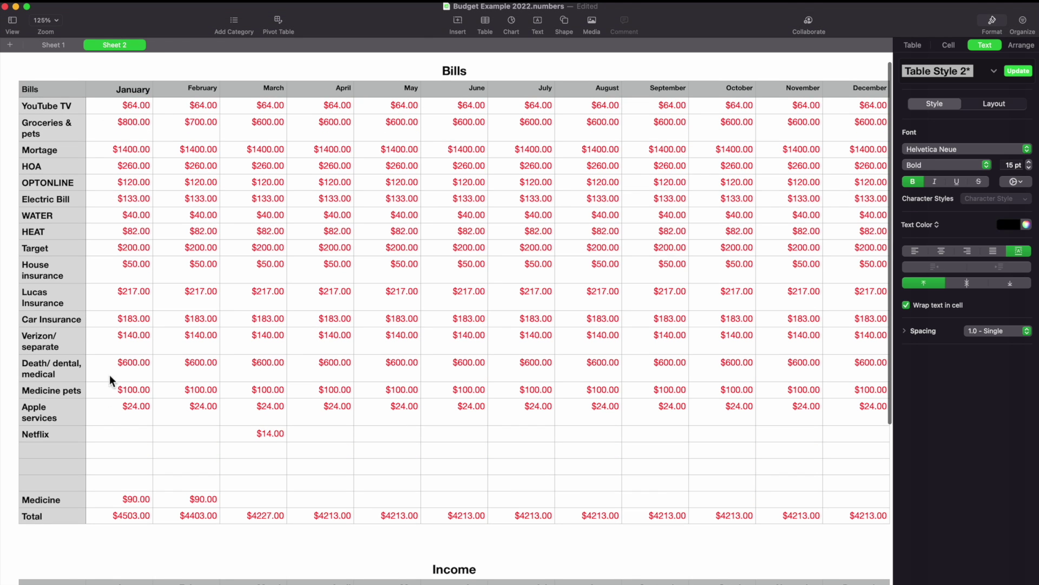
scroll(102, 349, "down", 5)
scroll(102, 357, "up", 6)
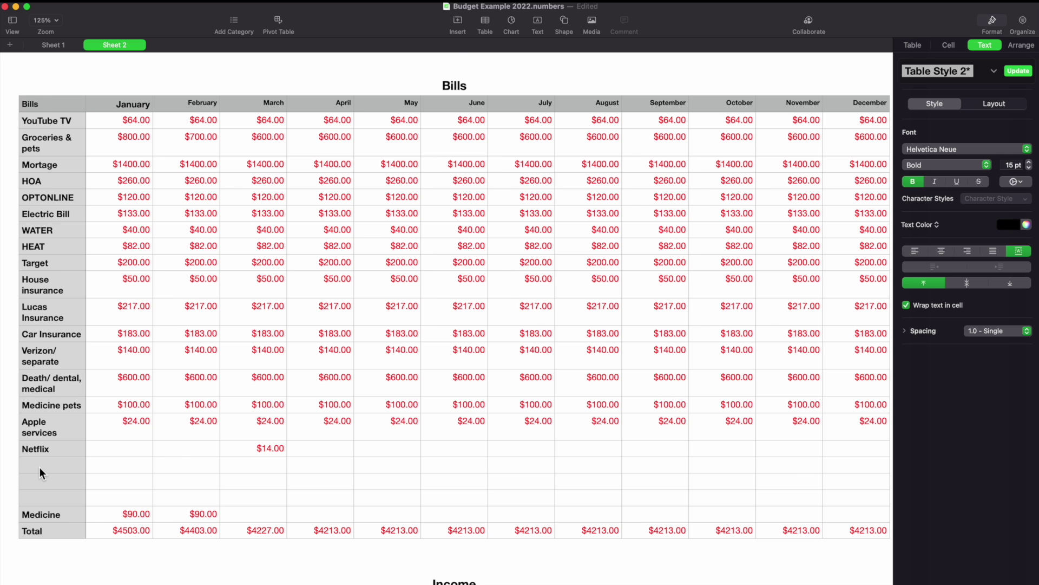
scroll(40, 466, "down", 5)
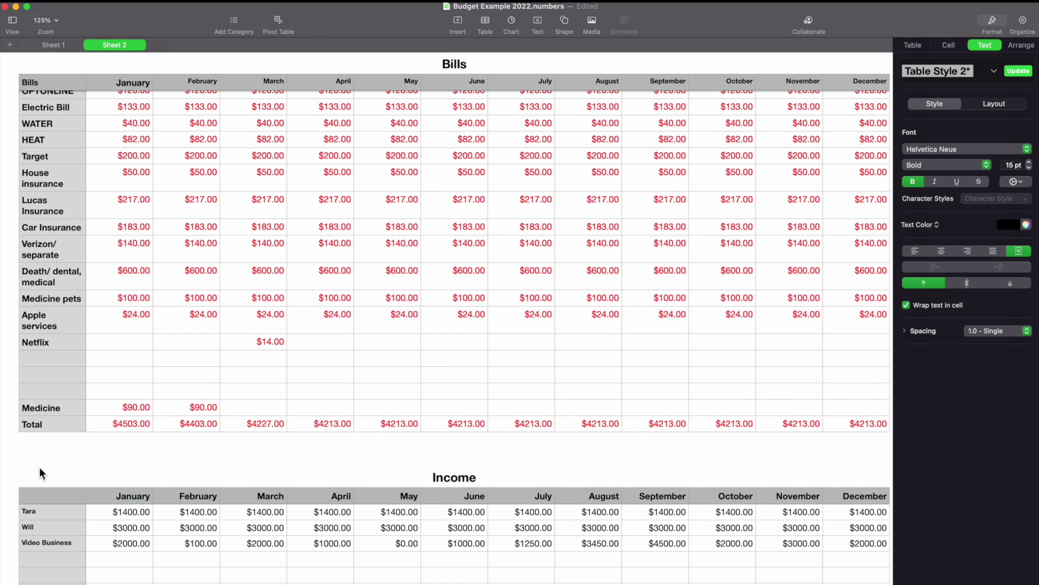